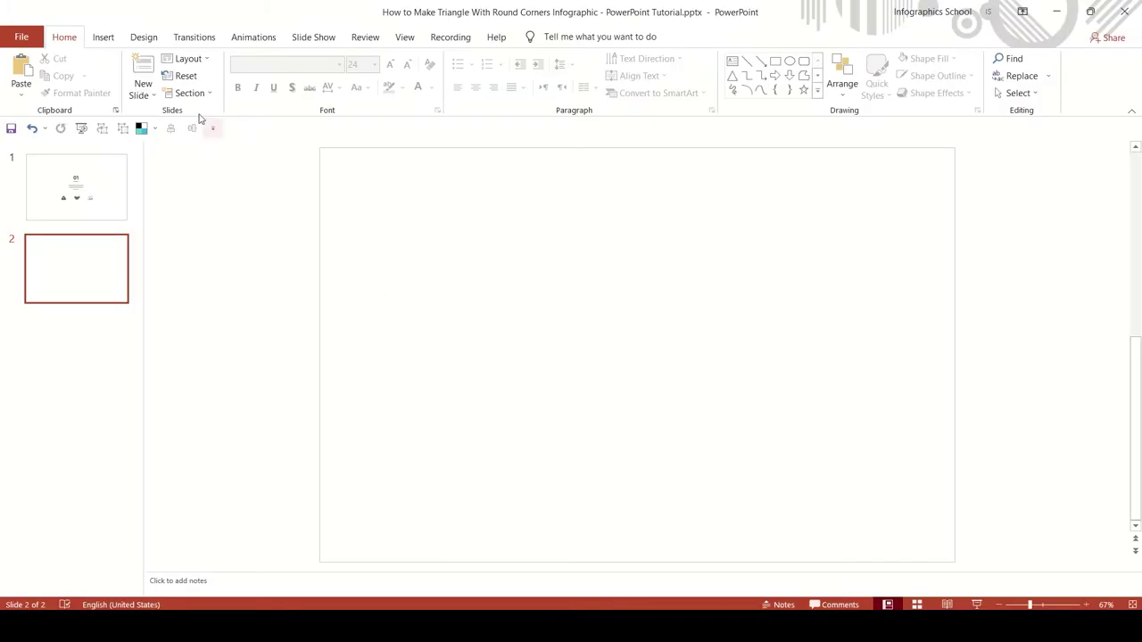
Open the Insert ribbon on the new blank second slide
left_click(104, 36)
Draw a large circle and centre it horizontally and vertically on the slide
left_click(235, 83)
left_click(295, 132)
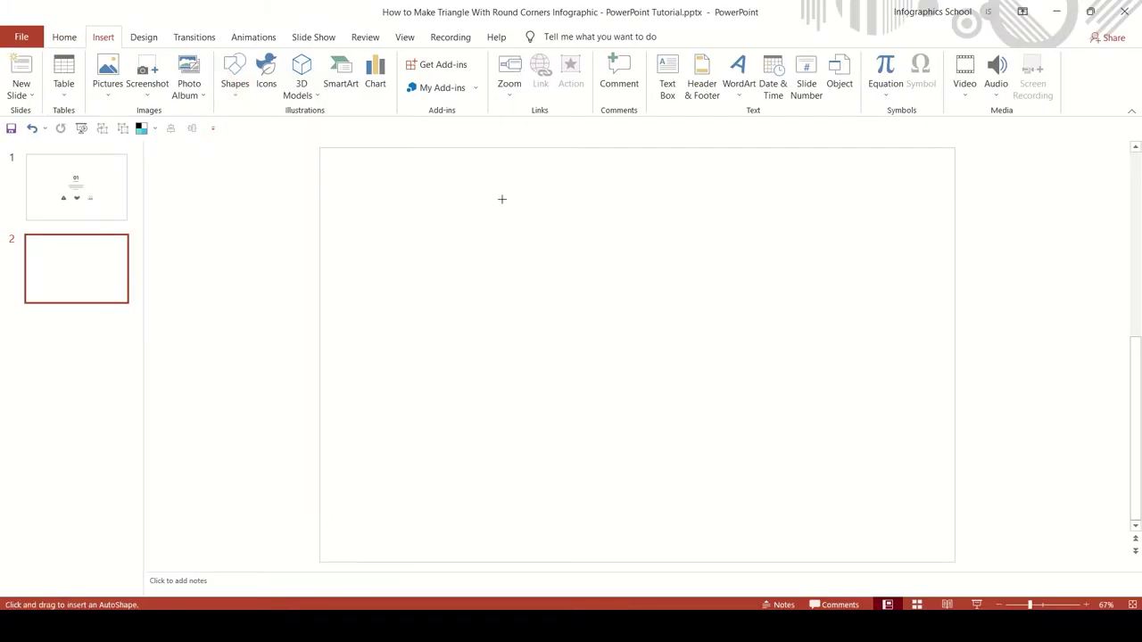
left_click_drag(454, 154, 835, 537)
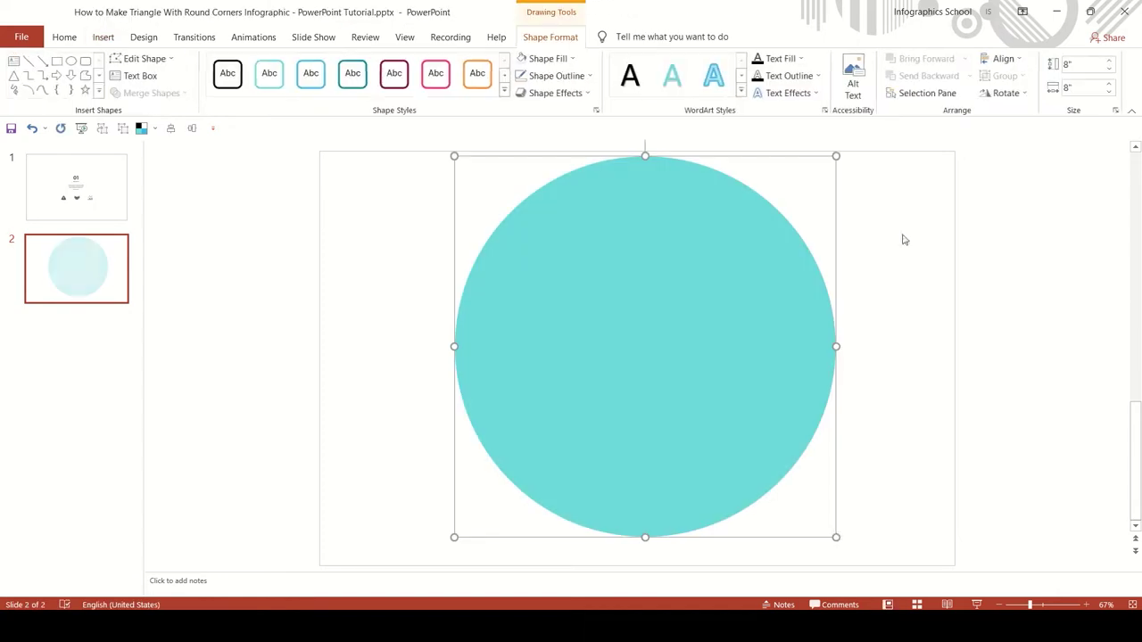
left_click(996, 57)
left_click(1021, 96)
left_click(999, 58)
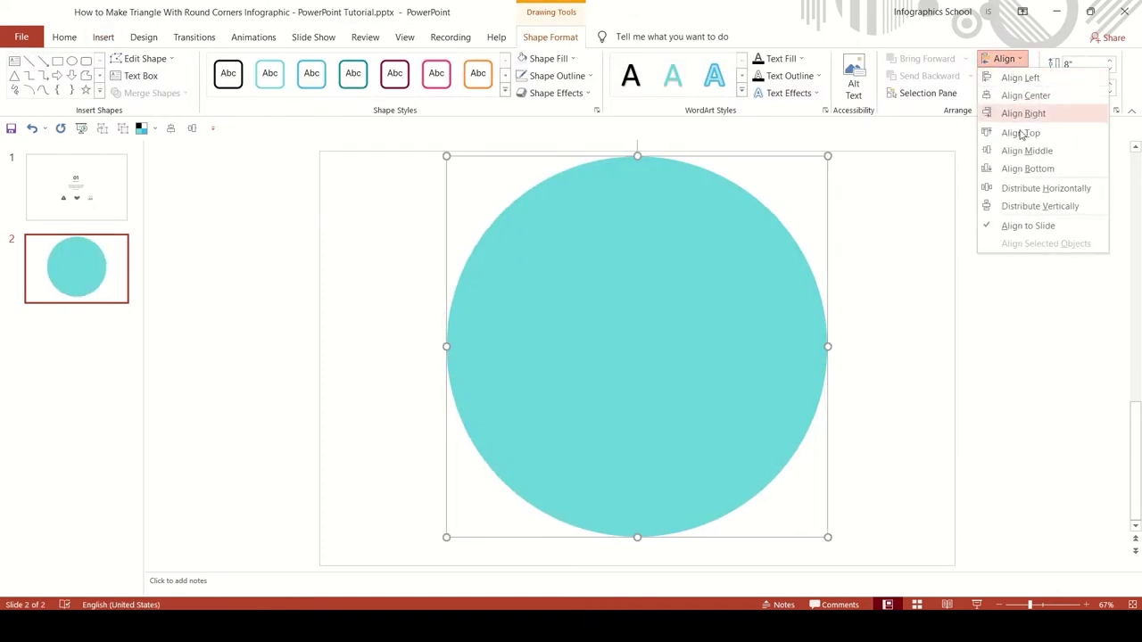
left_click(1025, 151)
Give the circle No Fill and a black outline
left_click(548, 58)
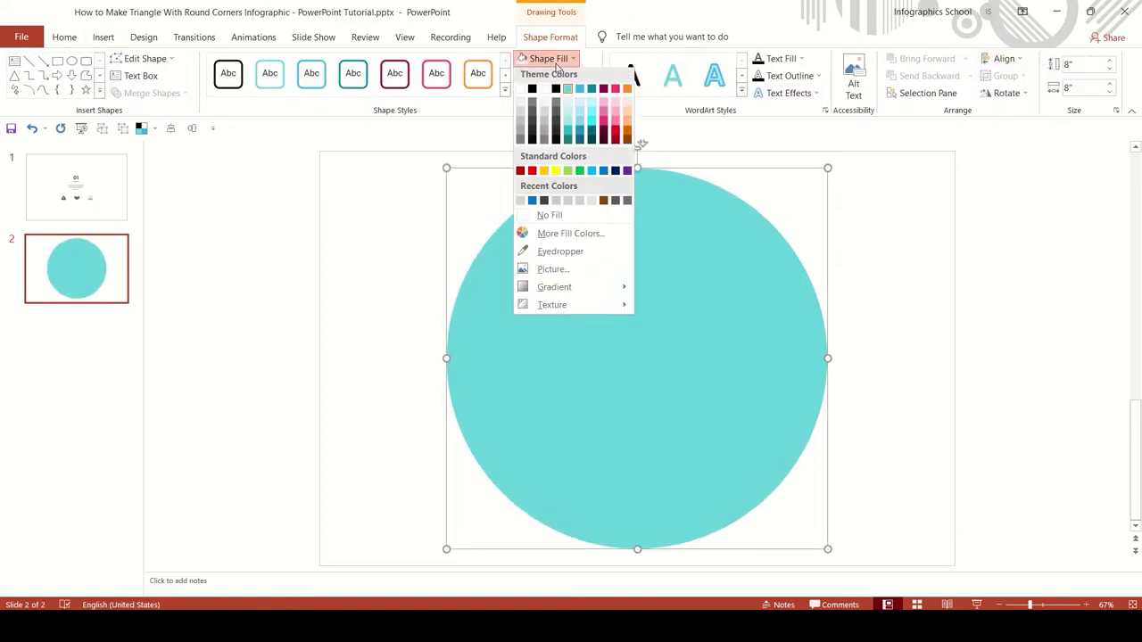
left_click(549, 218)
left_click(555, 76)
left_click(533, 109)
left_click(258, 148)
left_click(102, 37)
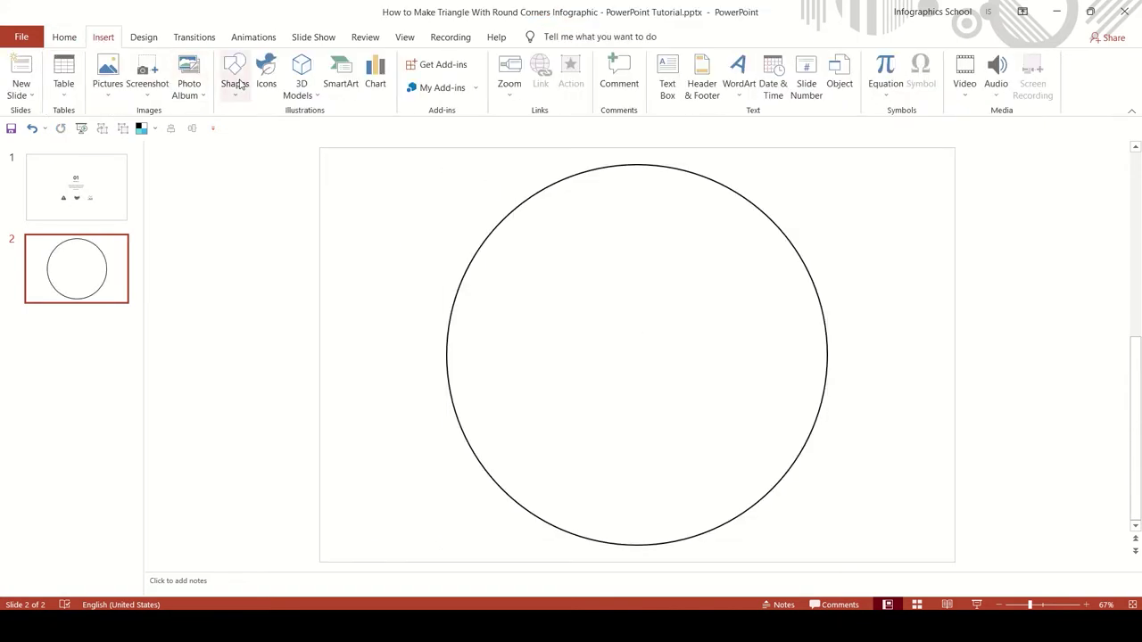
Draw a teal bar with fully rounded ends, centred horizontally in the circle's upper half
left_click(234, 79)
left_click(297, 129)
mouse_move(577, 298)
left_mouse_down()
mouse_move(747, 341)
mouse_move(657, 300)
left_mouse_up()
left_click_drag(559, 277, 649, 312)
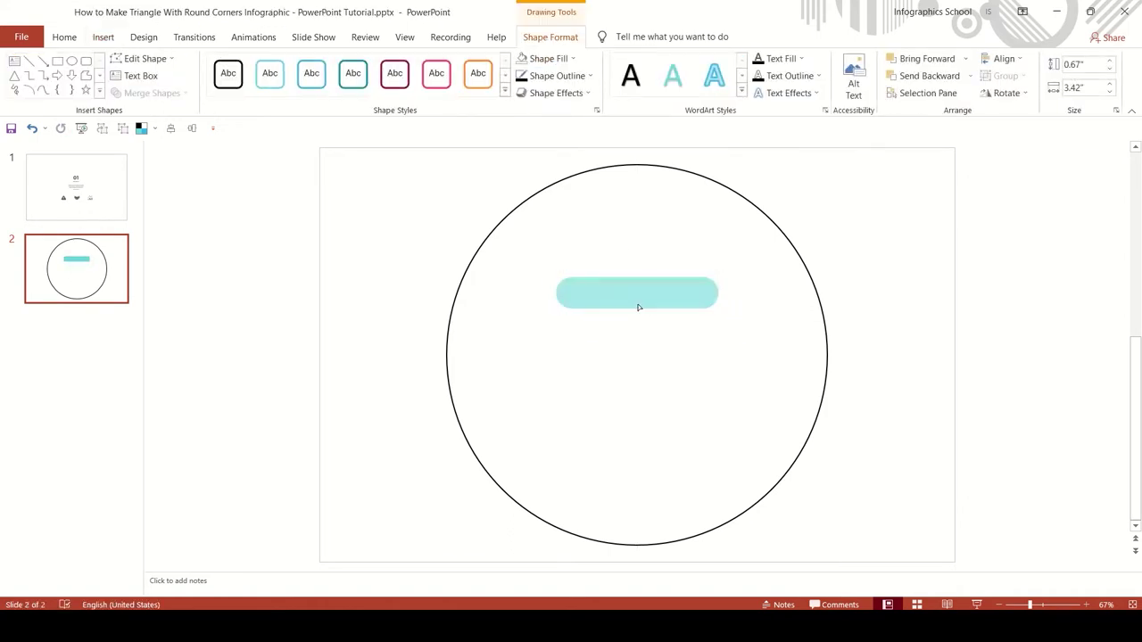
left_click(808, 281, "shift")
left_click(1003, 58)
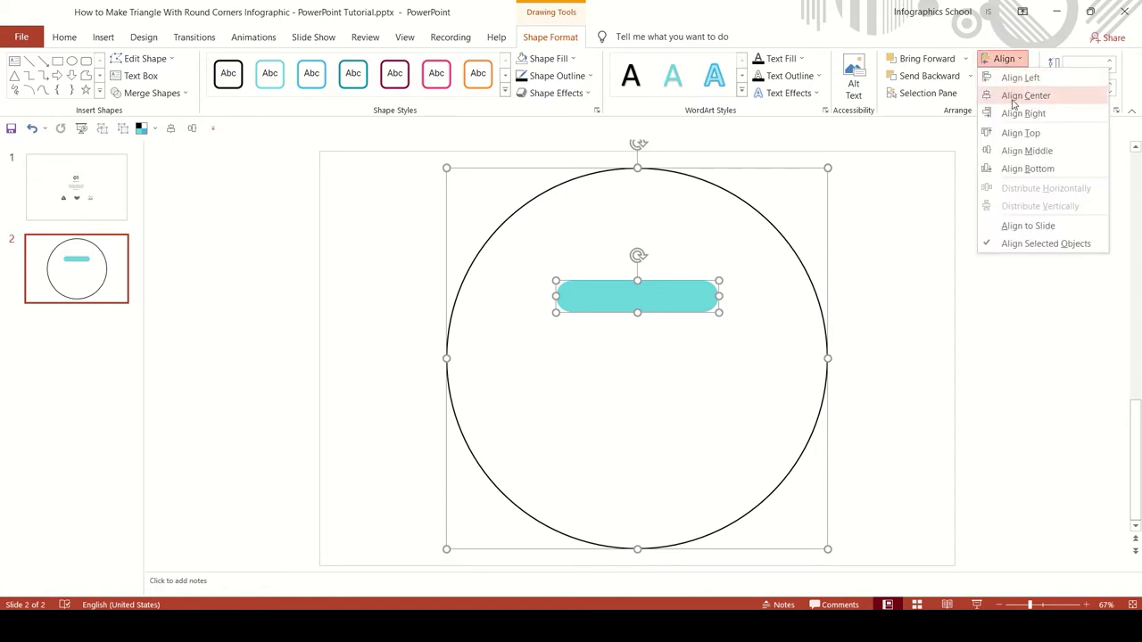
left_click(1017, 95)
left_click(961, 180)
left_click(698, 293)
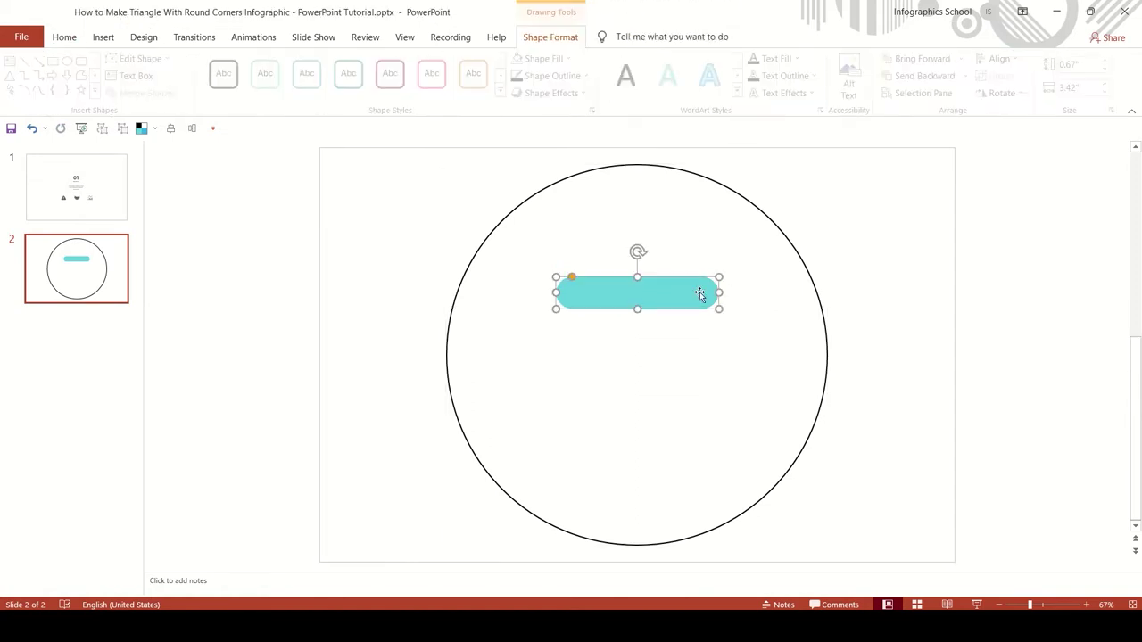
Copy the teal bar, then group it with the circle
right_click(700, 294)
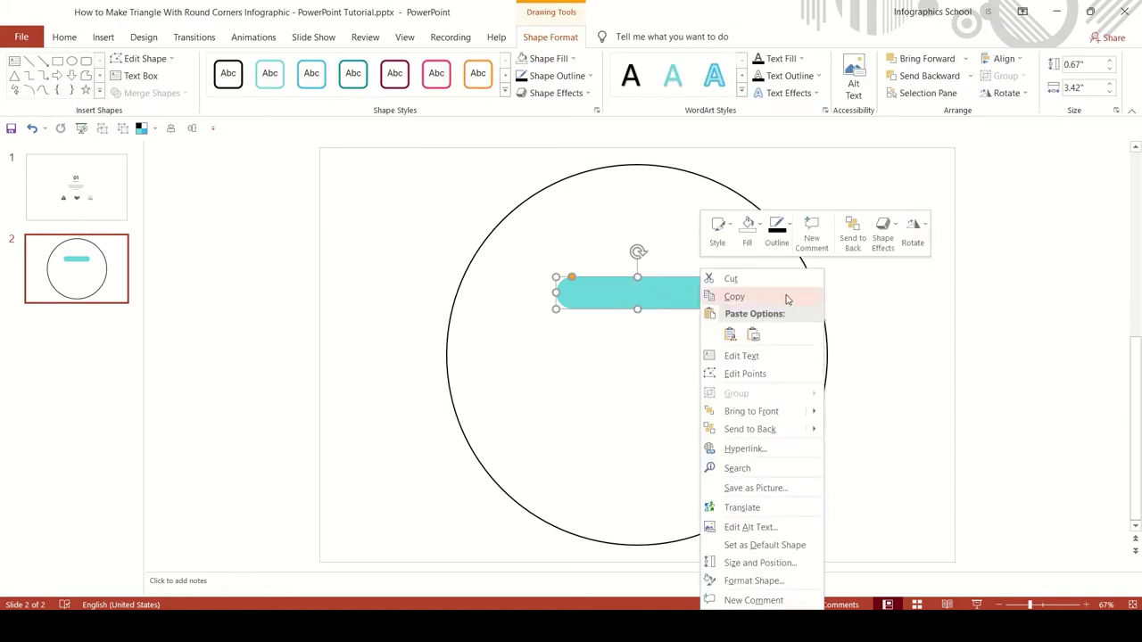
left_click(803, 264)
left_click(804, 264, "shift")
right_click(803, 264)
mouse_move(889, 355)
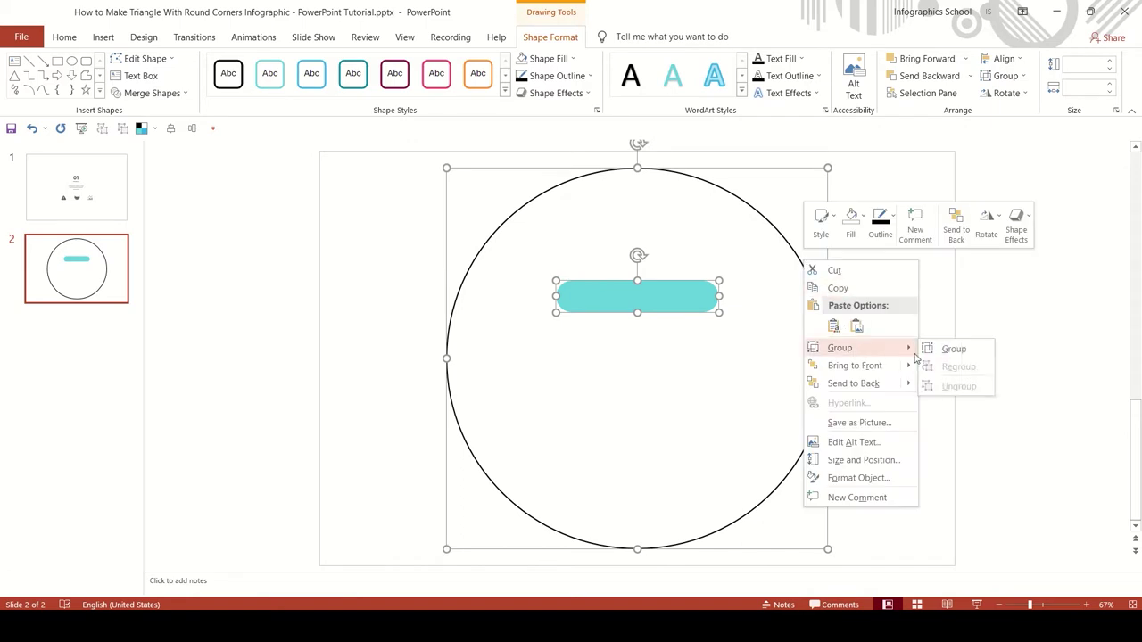
left_click(944, 350)
Show the group's Size & Properties settings in the Format Shape pane
right_click(697, 301)
left_click(772, 525)
left_click(1008, 210)
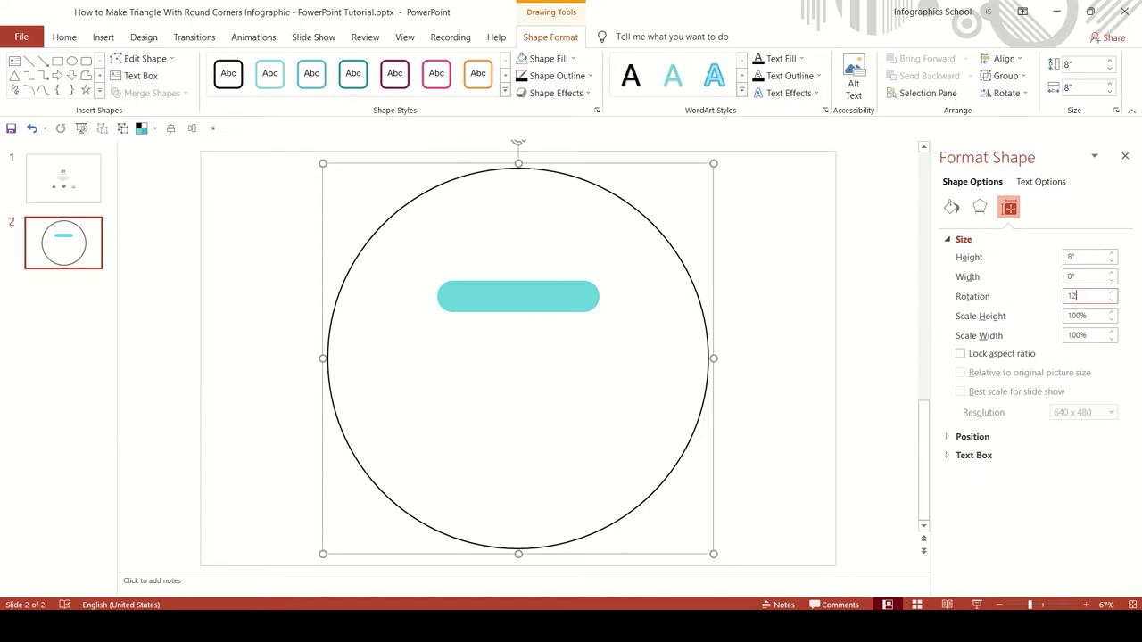
Rotate the group 150°, paste a copy of the bar, and group everything
type("50")
key("Return")
right_click(744, 266)
left_click(771, 294)
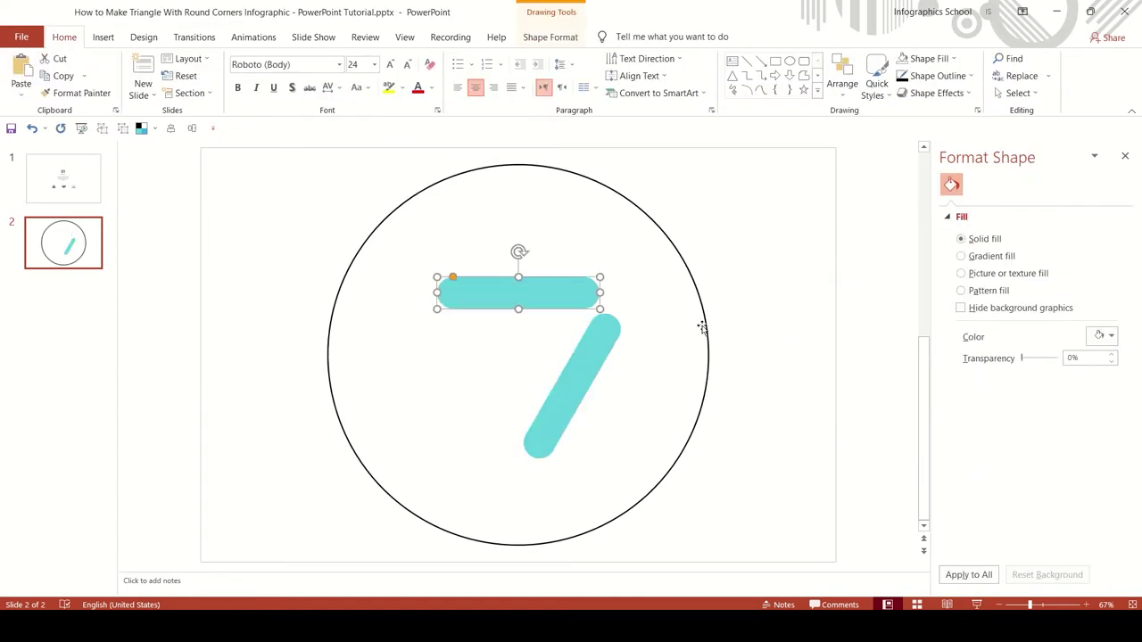
key("ctrl+a")
right_click(572, 354)
mouse_move(624, 438)
left_click(709, 441)
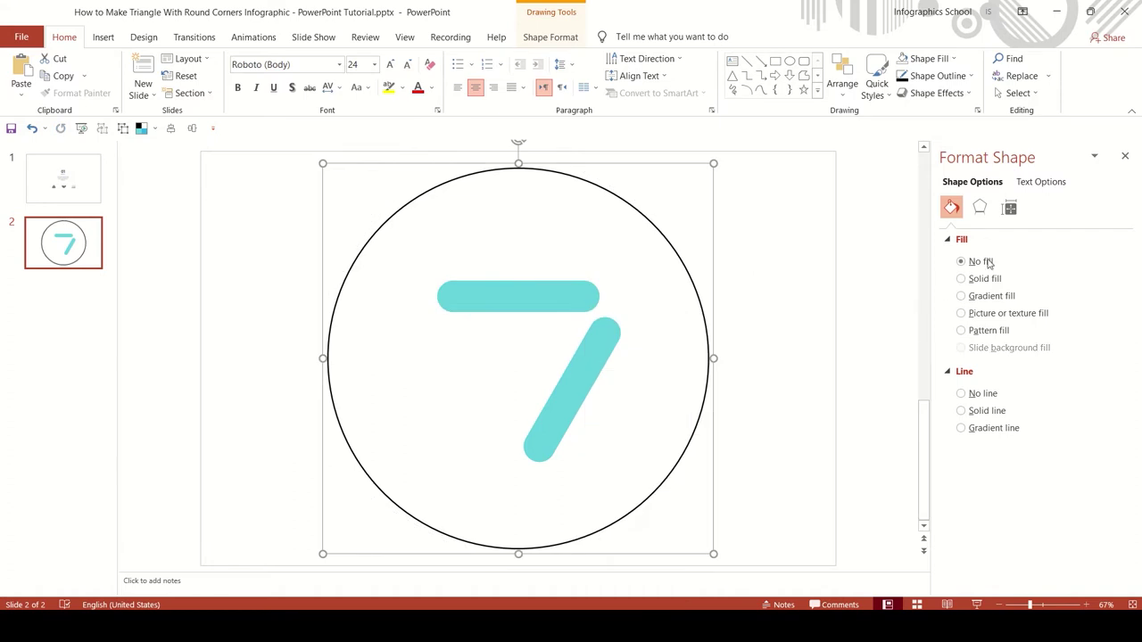
Rotate the group 120°, paste another bar copy, and group it with the rest
left_click(1010, 209)
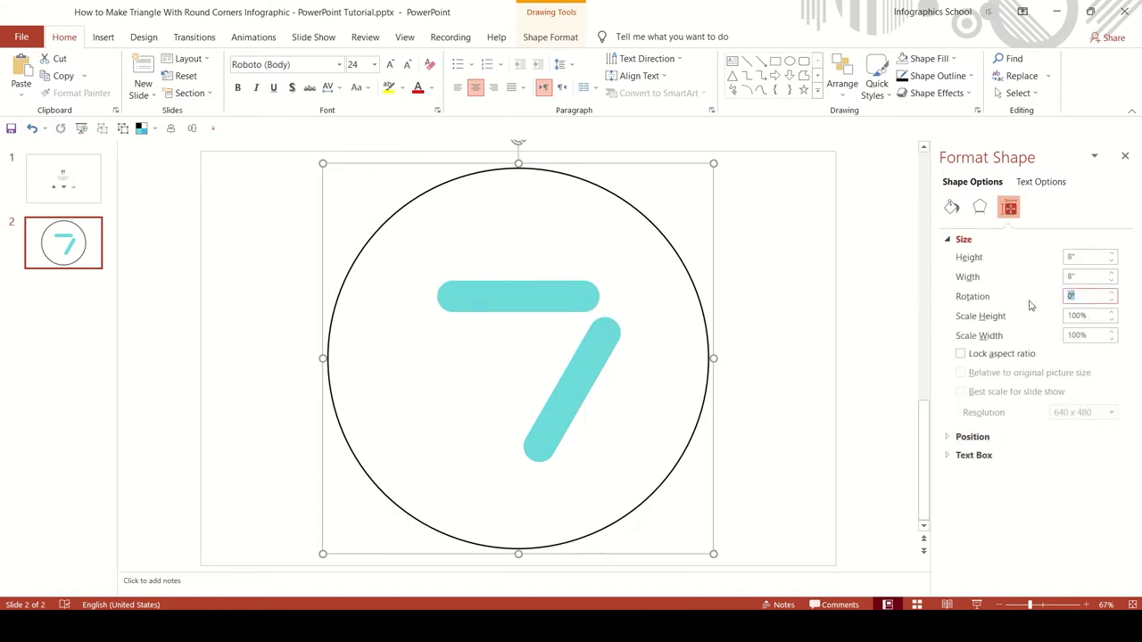
left_click(739, 313)
right_click(739, 313)
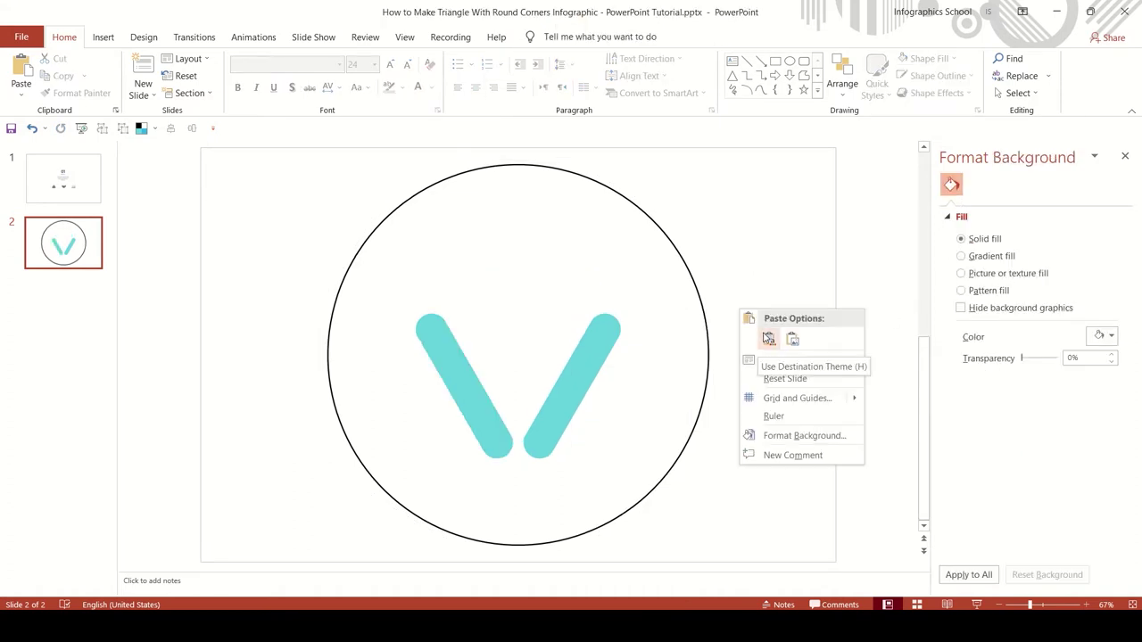
left_click(764, 335)
left_click(702, 337, "shift")
right_click(707, 337)
mouse_move(763, 420)
left_click(843, 421)
Rotate the group another 120°, then ungroup it fully into separate shapes
left_click(1008, 208)
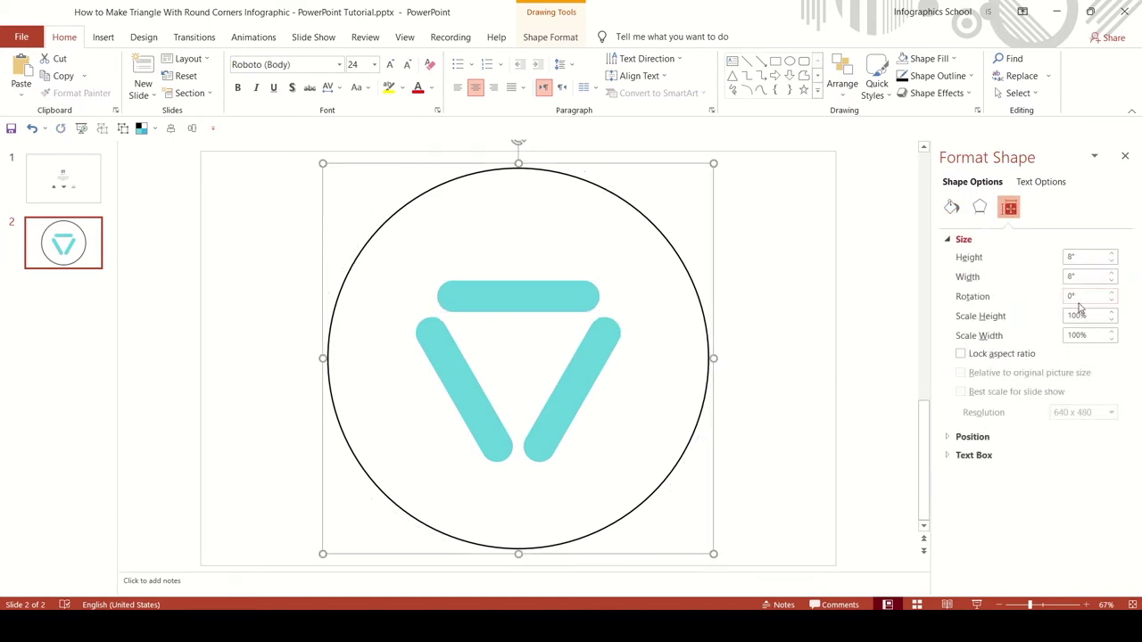
left_click(633, 333)
left_click(601, 334)
right_click(599, 338)
mouse_move(661, 431)
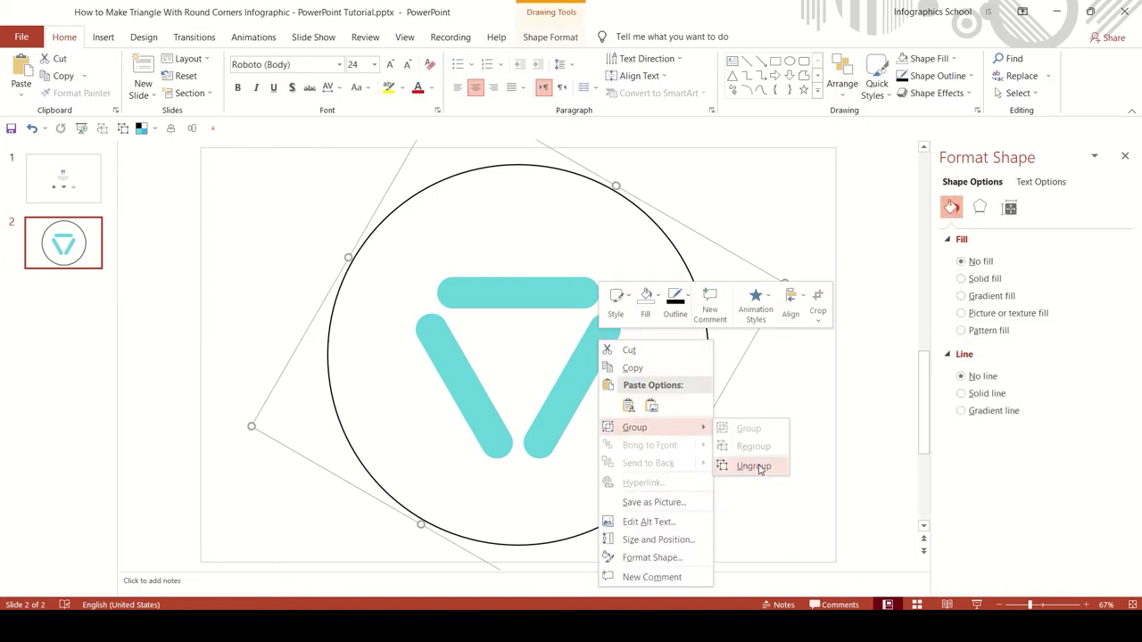
left_click(754, 465)
right_click(577, 351)
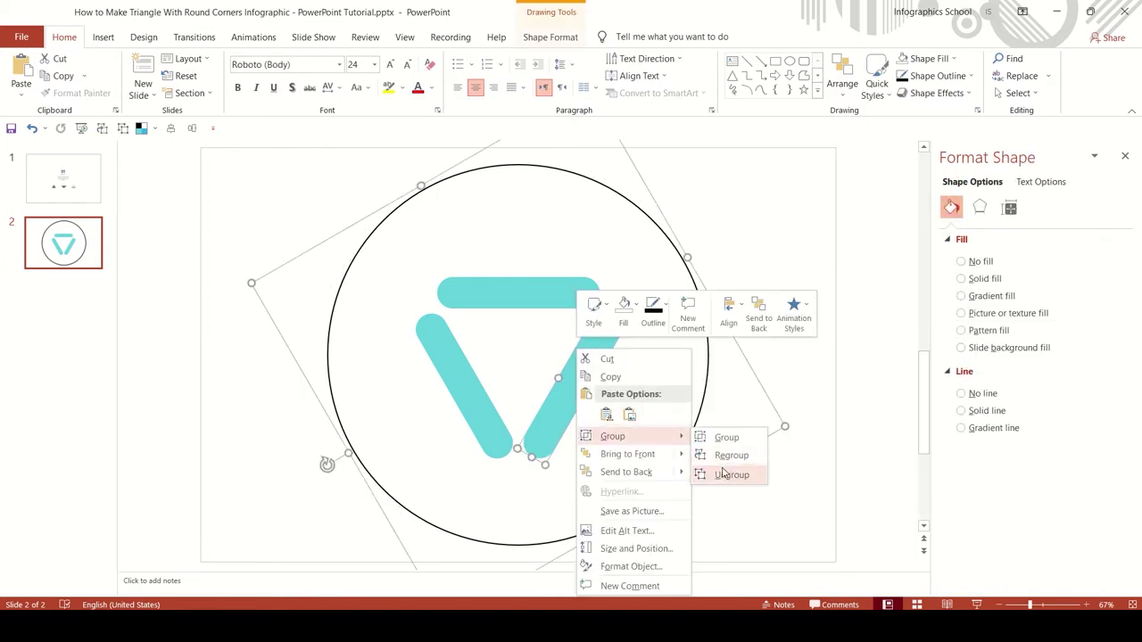
left_click(727, 474)
Select the top, right and left teal bars together
left_click(772, 338)
left_click(545, 299)
left_click(594, 370, "shift")
left_click(467, 377, "shift")
Merge the three selected bars into one rounded triangle with Merge Shapes > Union
scroll(625, 361, "up", 3, "ctrl")
scroll(653, 350, "up", 3, "ctrl")
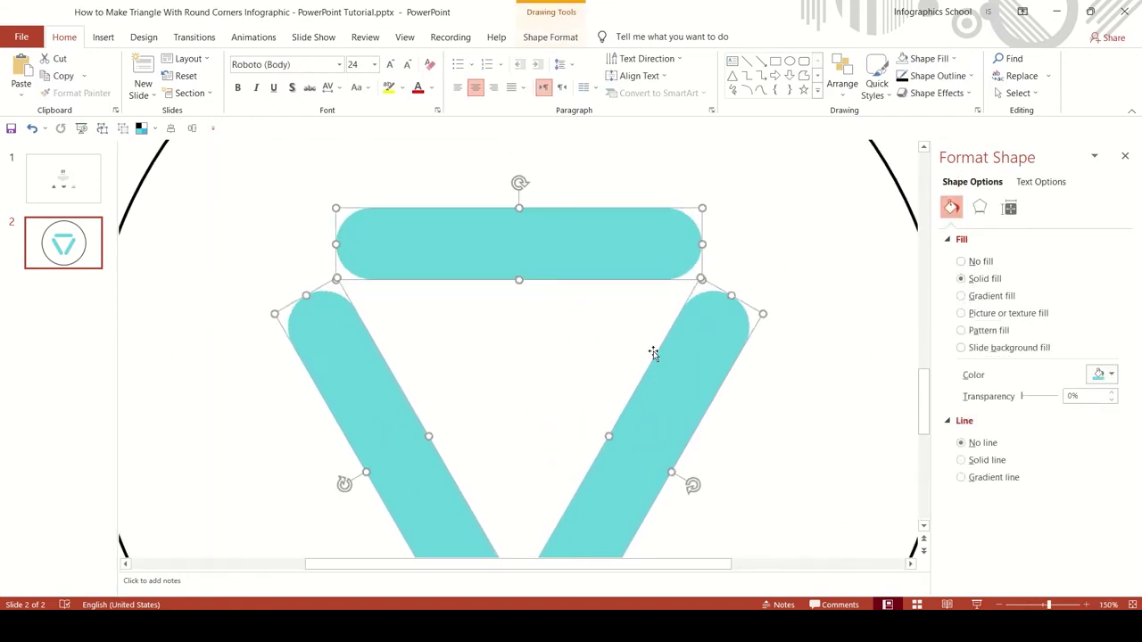
scroll(653, 351, "down", 1)
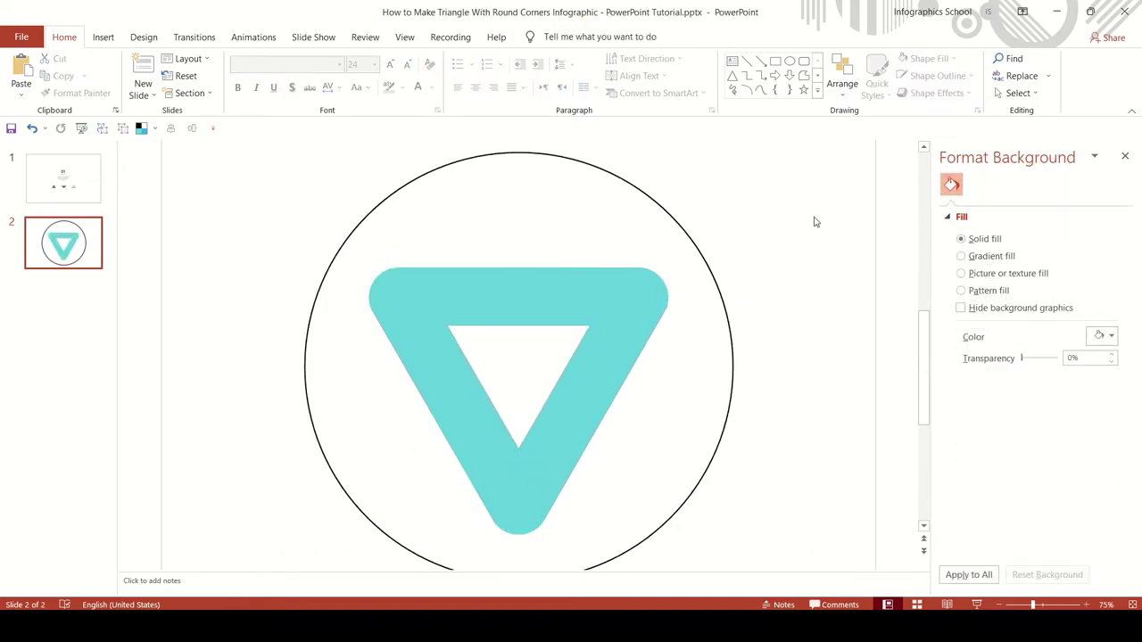
left_click_drag(766, 201, 272, 569)
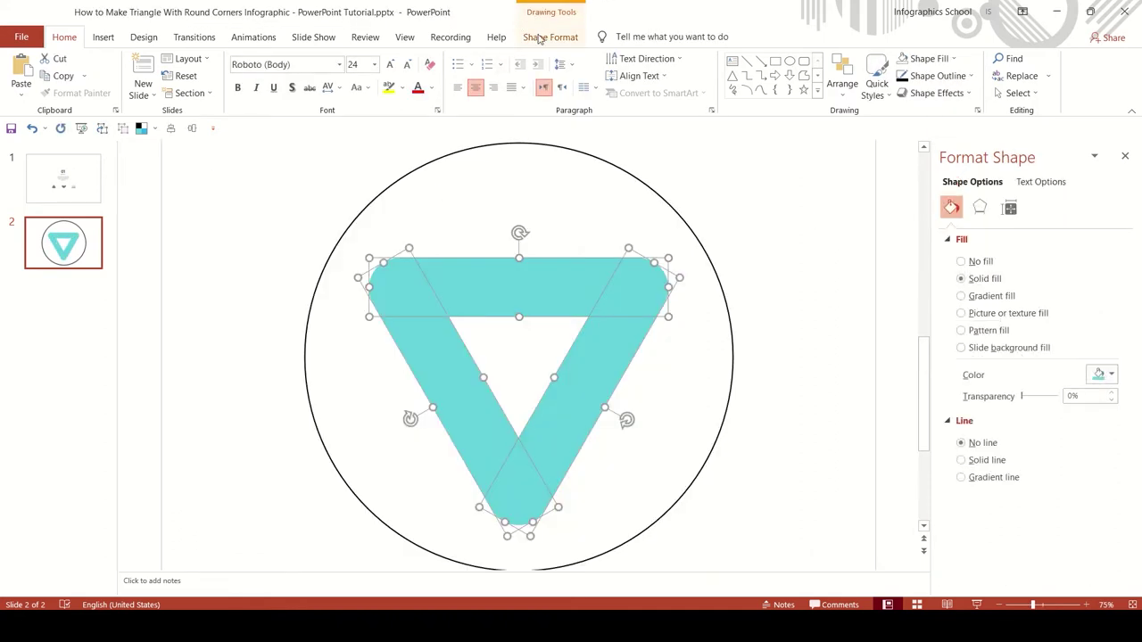
left_click(539, 39)
left_click(152, 92)
left_click(147, 110)
left_click(255, 188)
left_click(102, 37)
left_click(242, 89)
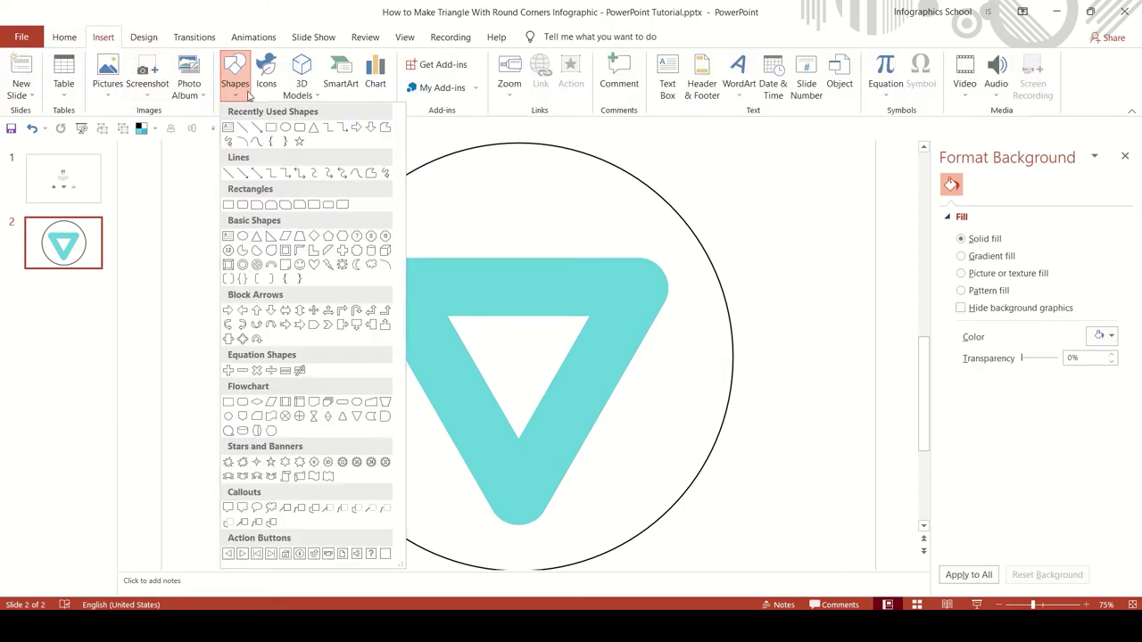
Draw a small circle over the triangle's hole and centre it with the big circle
left_click(285, 129)
left_click_drag(500, 360, 572, 441)
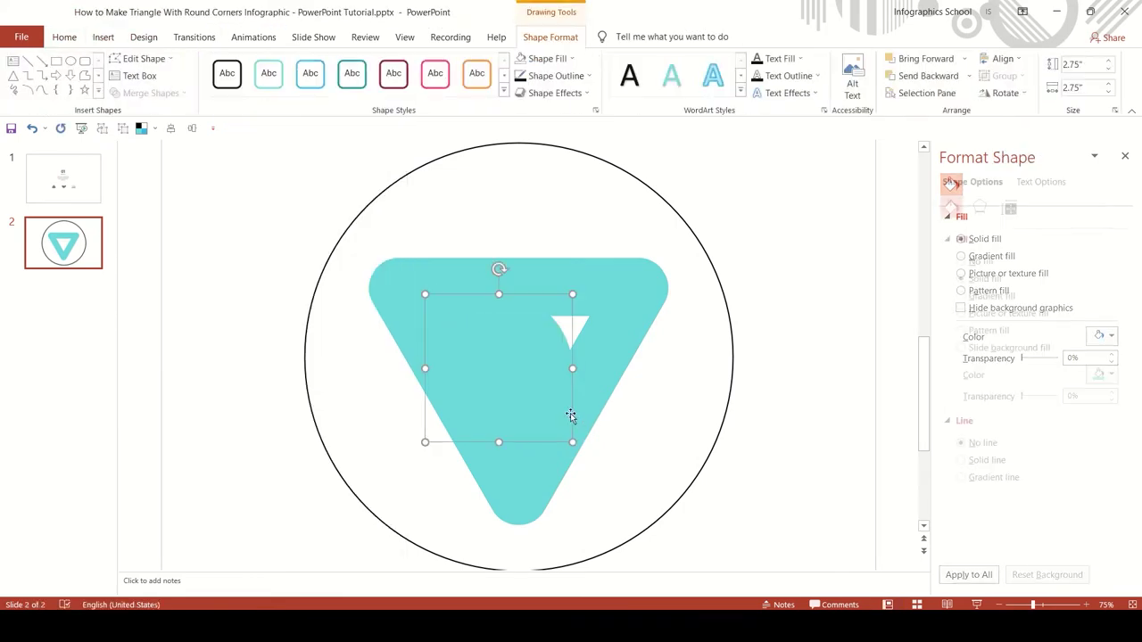
left_click(720, 275, "shift")
left_click(1003, 58)
left_click(1017, 95)
left_click(1004, 59)
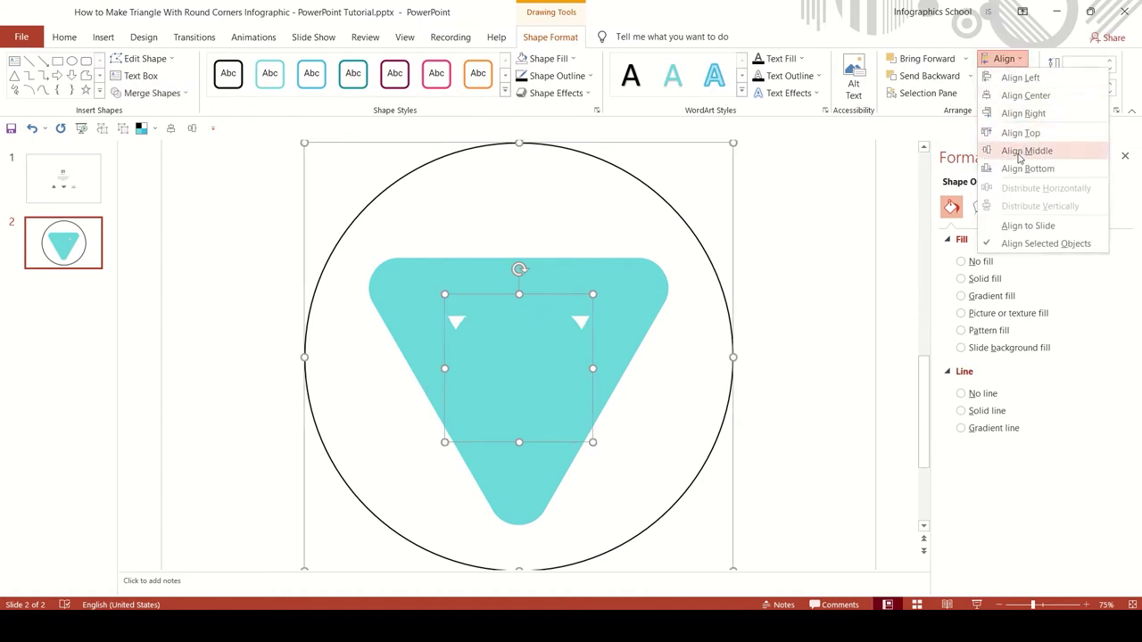
left_click(1019, 152)
left_click(888, 273)
left_click(565, 339)
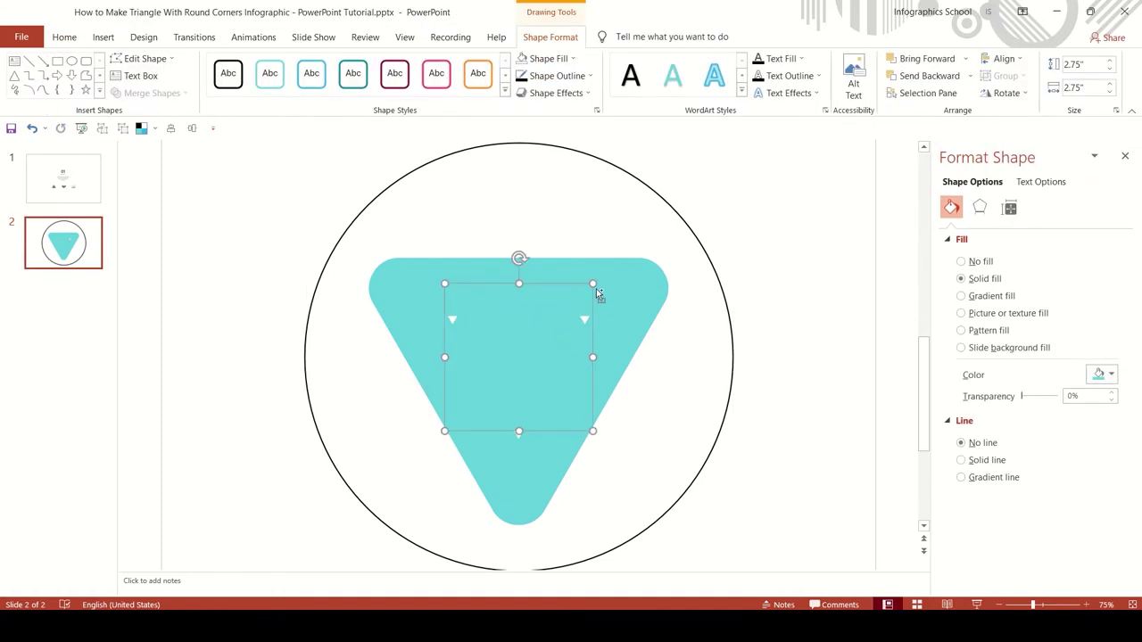
Copy the small circle, enlarge it, and merge it into the triangle
right_click(539, 328)
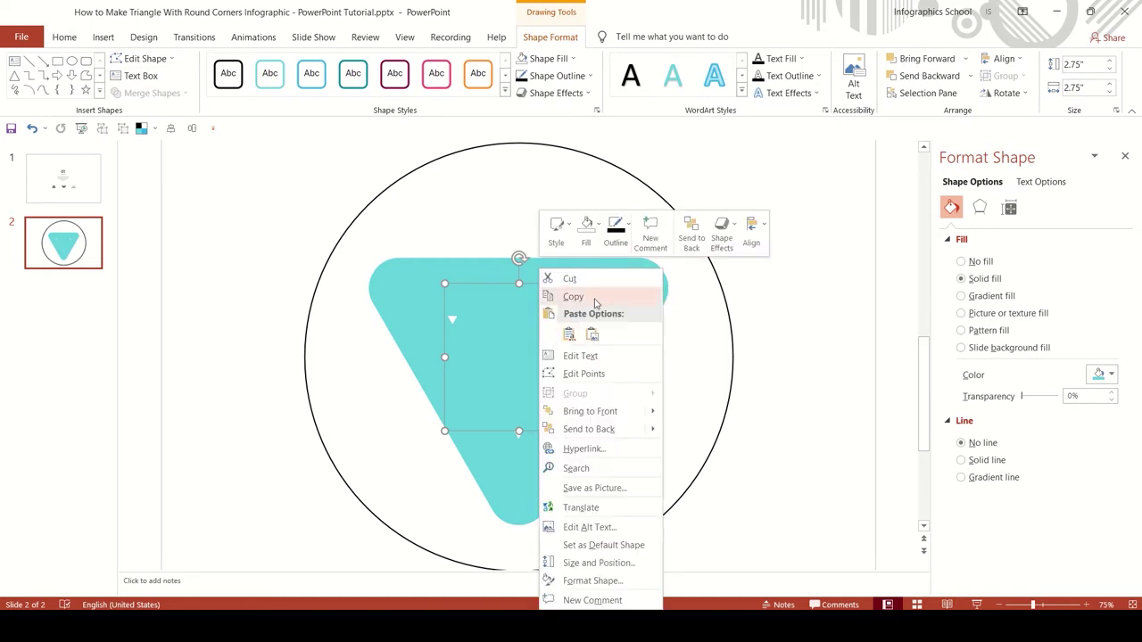
left_click(594, 302)
left_click_drag(593, 282, 602, 273)
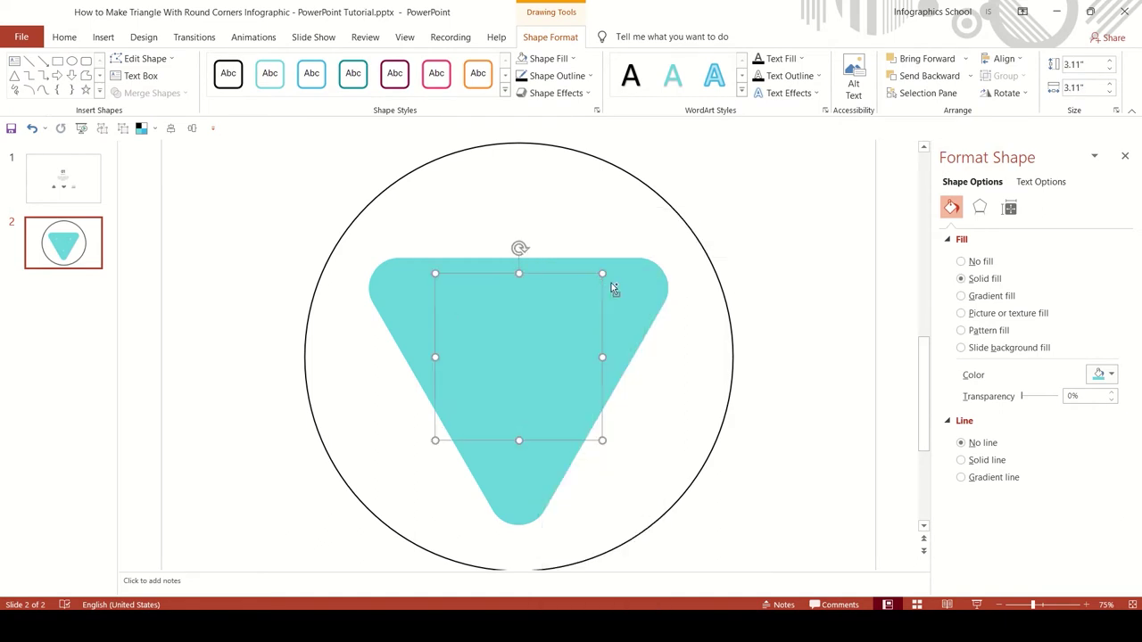
left_click(629, 284, "shift")
left_click(148, 92)
left_click(140, 112)
Paste the copied circle back and fill it light grey
right_click(278, 170)
left_click(307, 197)
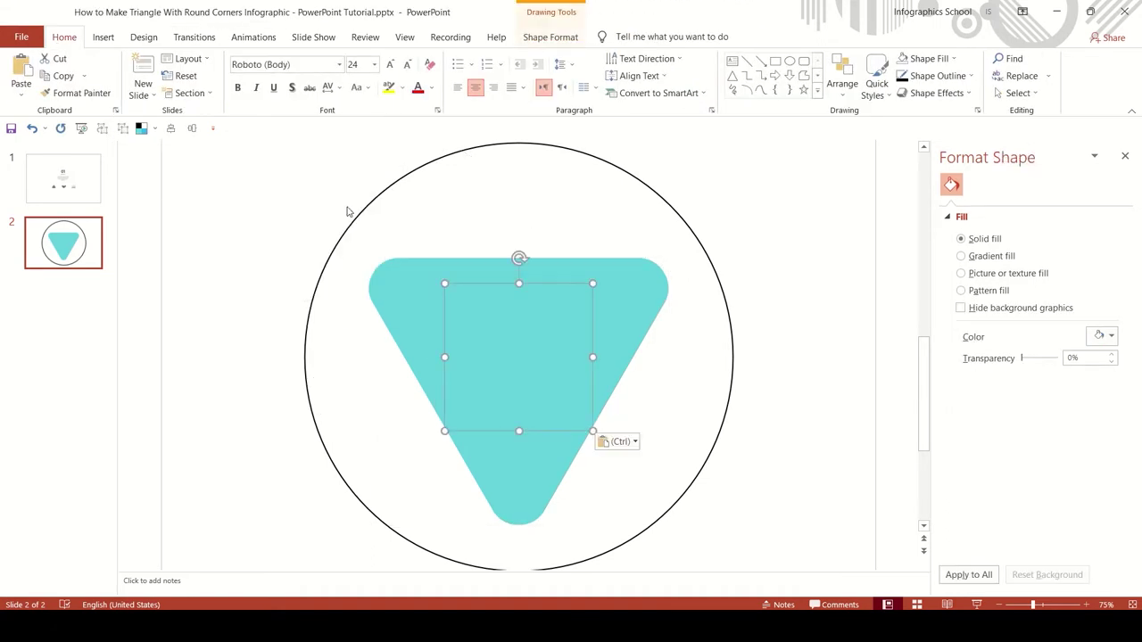
left_click(550, 37)
left_click(535, 58)
left_click(533, 96)
Group the triangle, grey circle and large outlined circle together
left_click(618, 268, "shift")
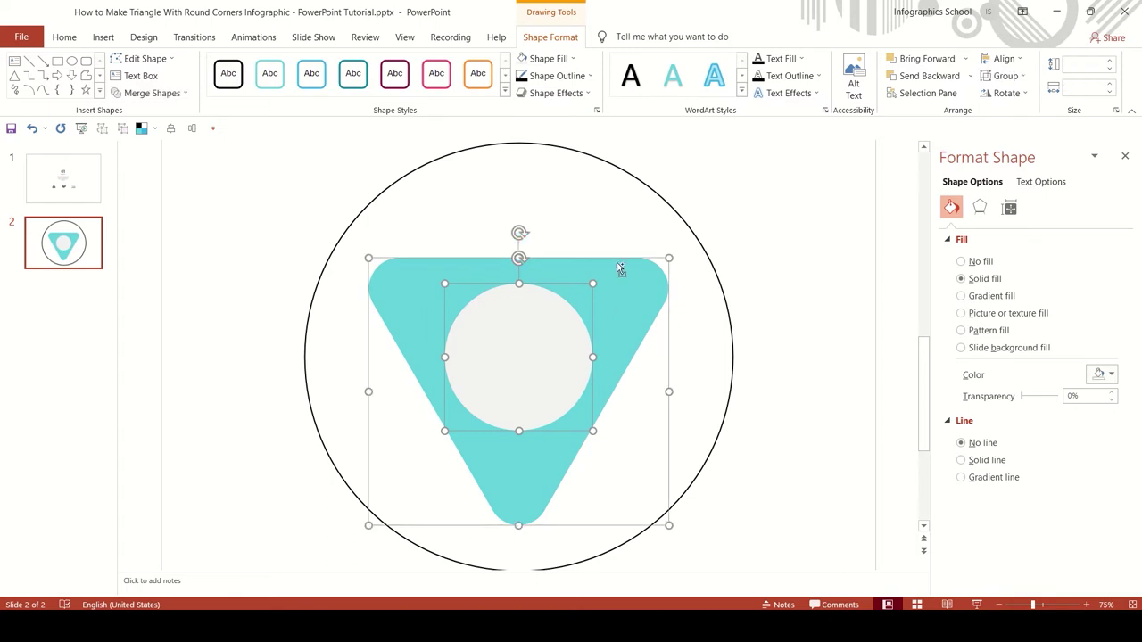
left_click(647, 189, "shift")
right_click(644, 189)
mouse_move(713, 276)
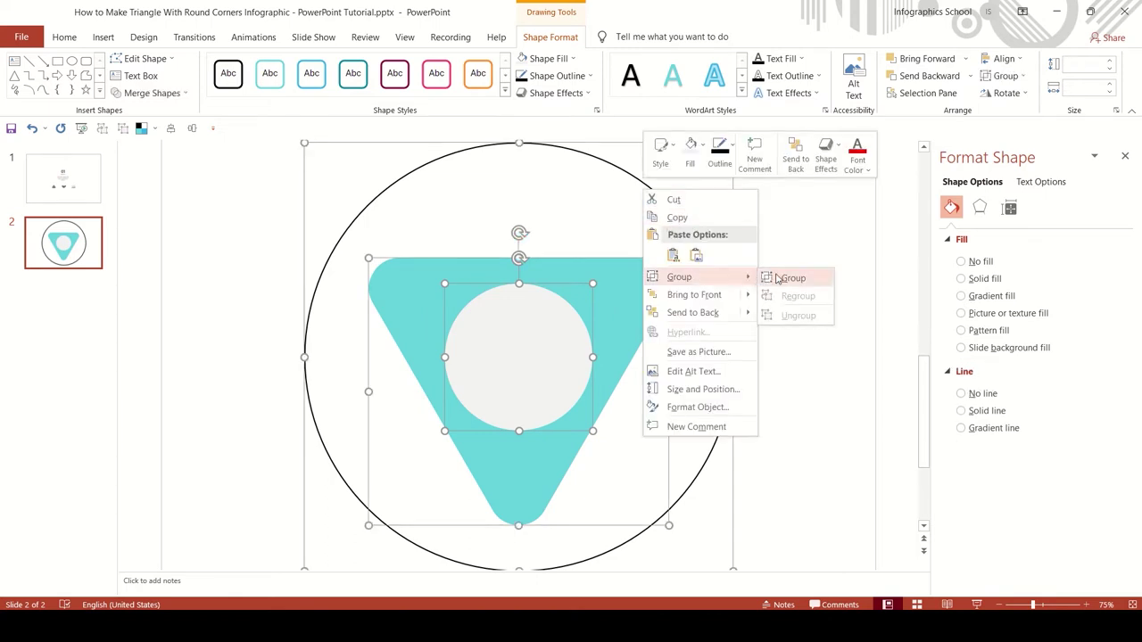
left_click(768, 279)
Rotate the group so the triangle points upward, then ungroup it
scroll(577, 182, "down", 1)
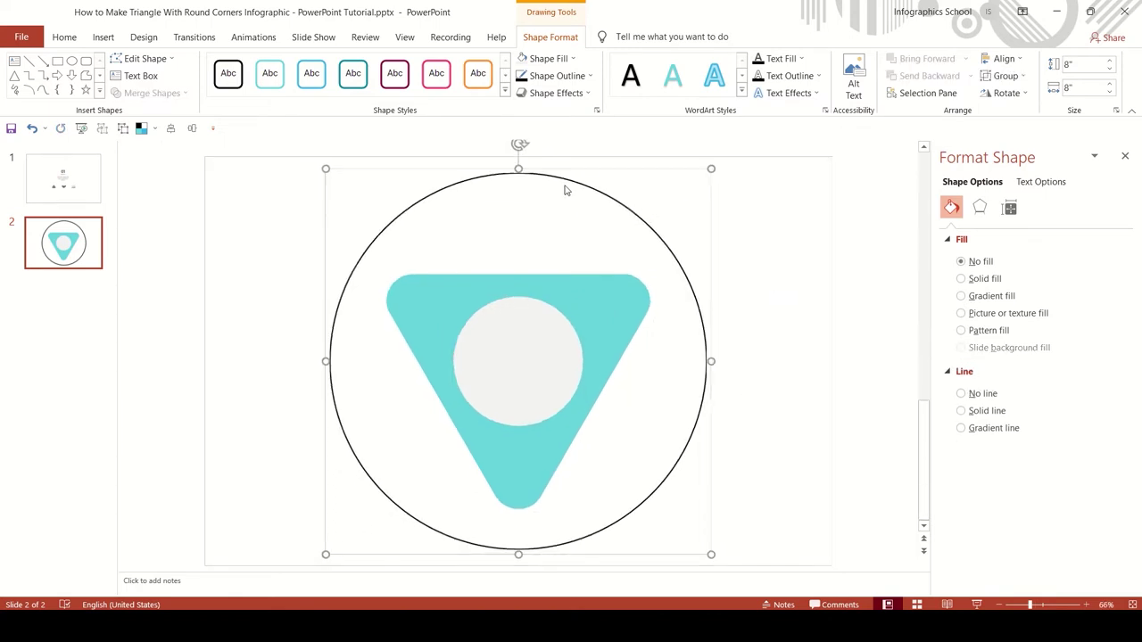
left_click_drag(518, 145, 652, 295)
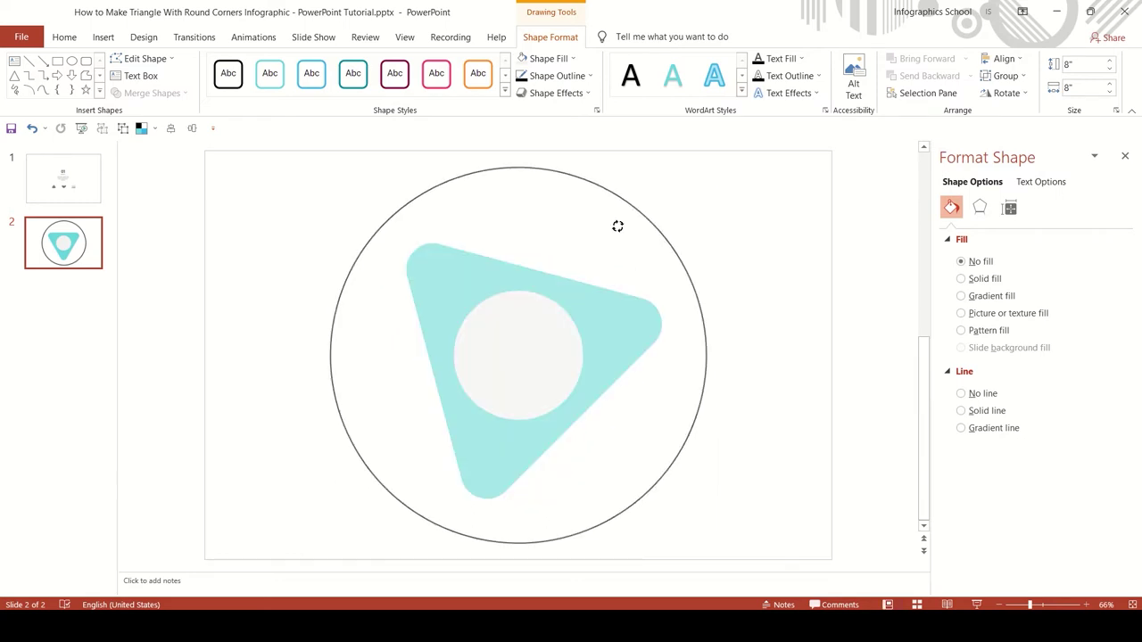
right_click(578, 309)
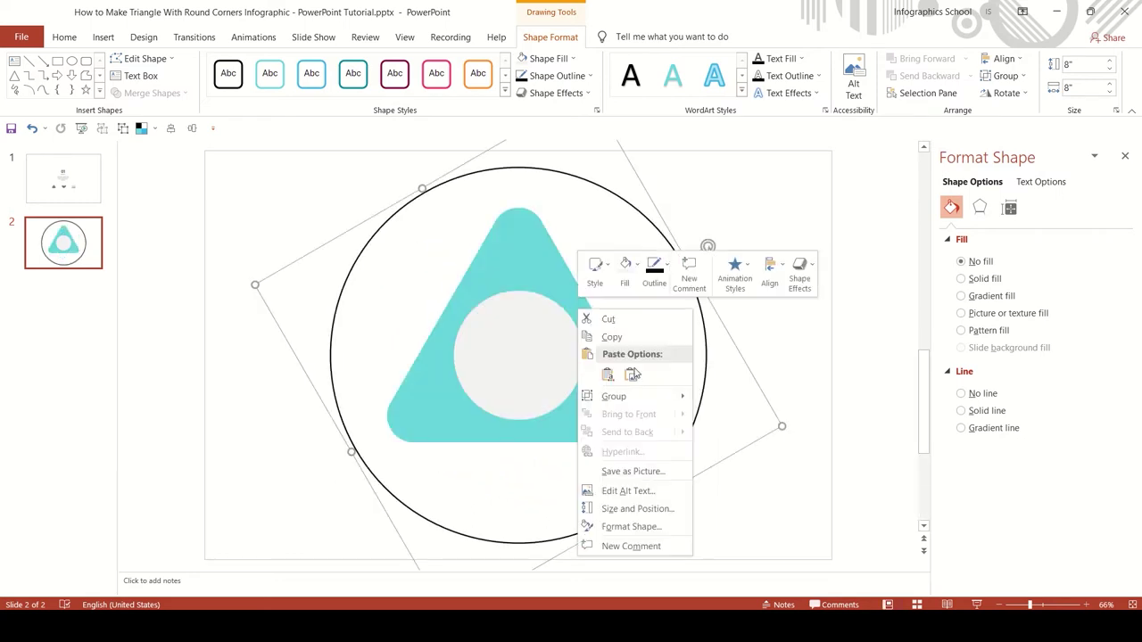
mouse_move(645, 395)
left_click(741, 433)
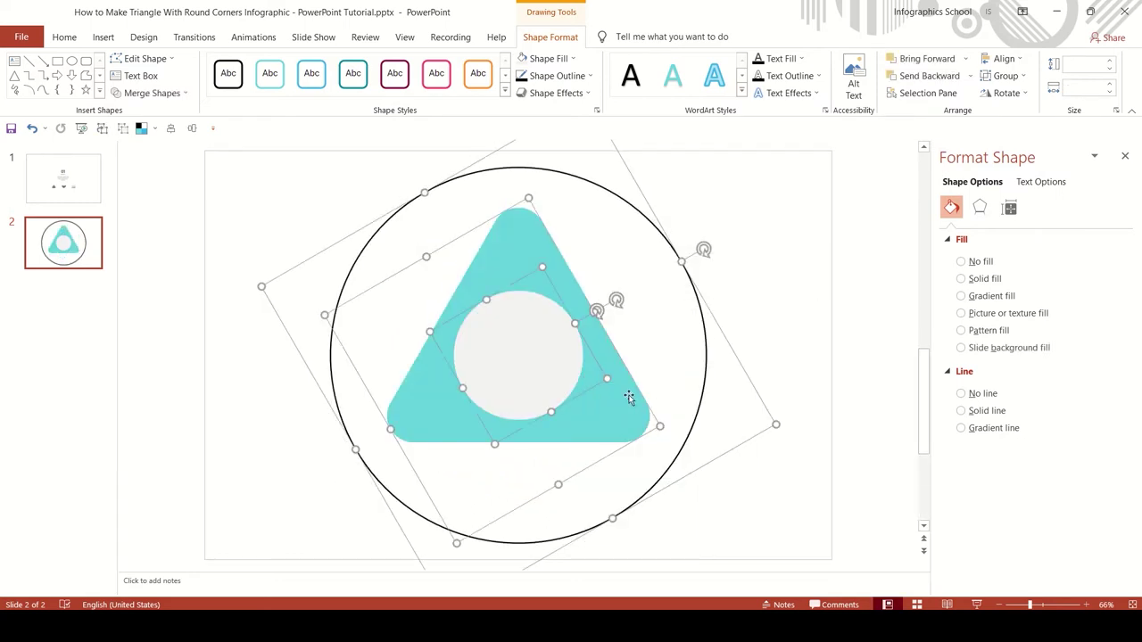
Shrink the grey inner circle around its centre to about 2.02 inches
left_click(747, 303)
left_click(508, 307)
left_click(683, 259, "shift")
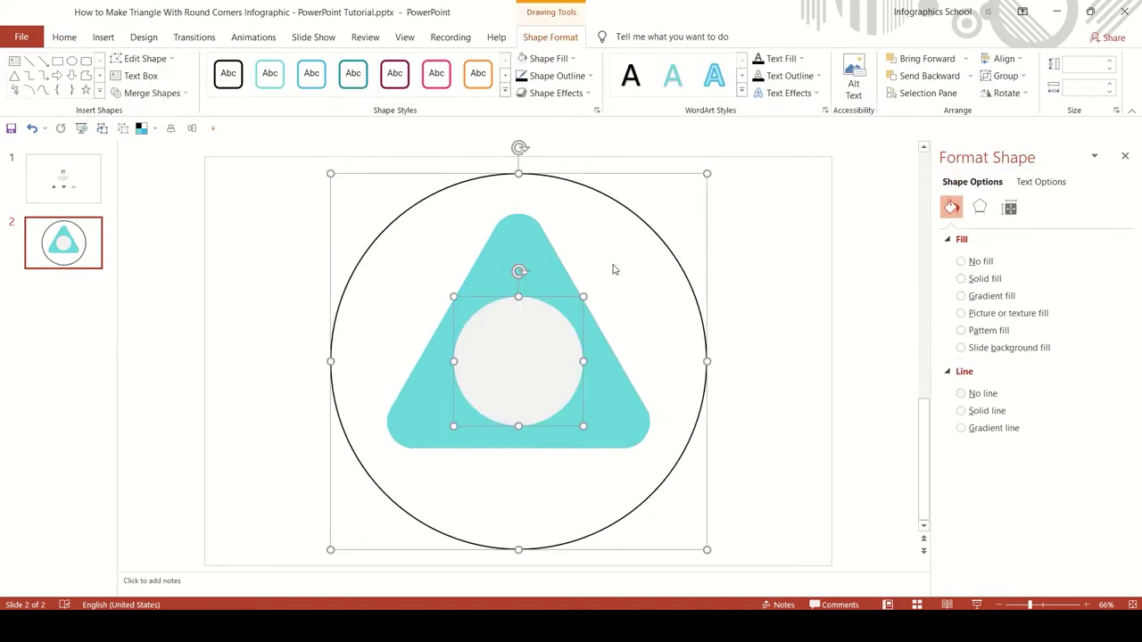
left_click(630, 273)
left_click(527, 319)
scroll(637, 264, "up", 4)
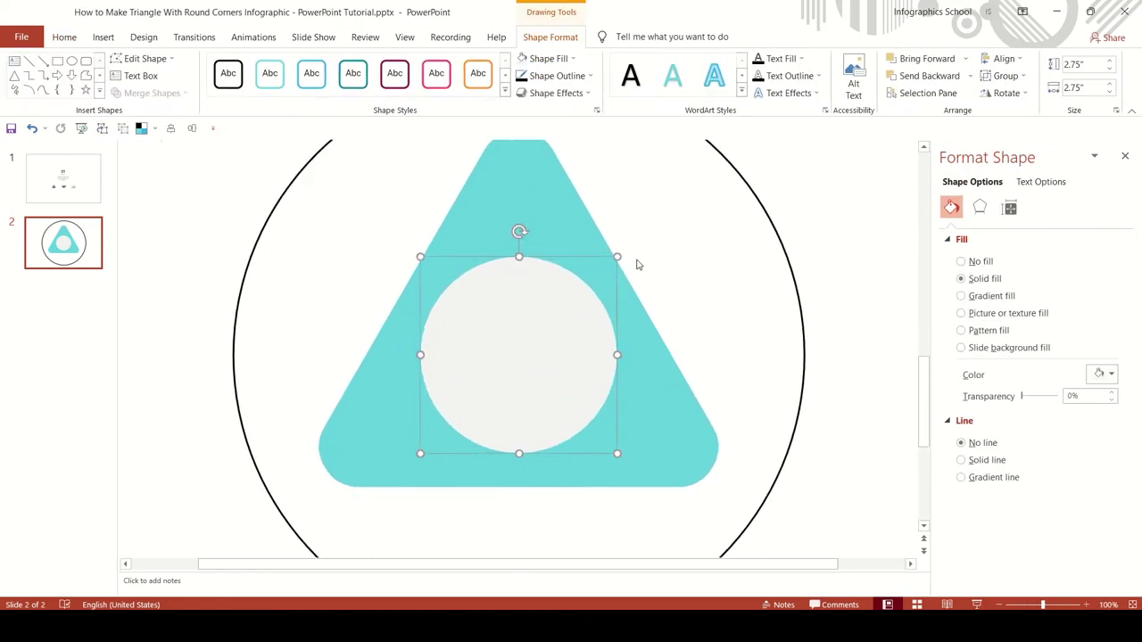
left_click_drag(617, 257, 602, 272)
left_click(675, 244)
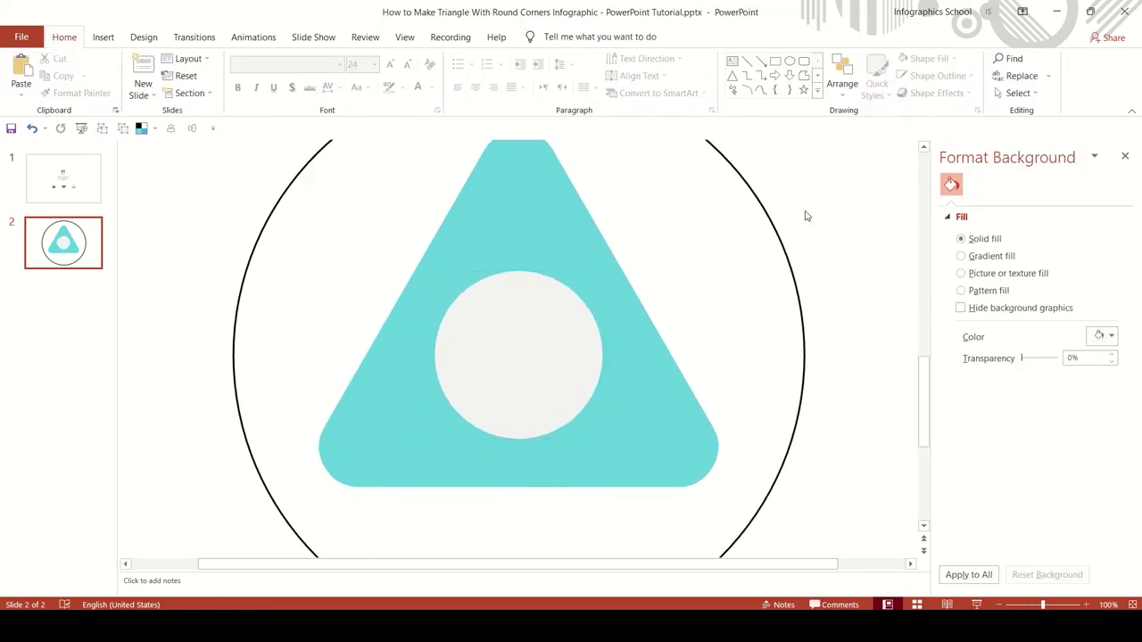
left_click(569, 315)
Set the inner circle to 2.02 inches and make a black-filled copy offset slightly right
left_click_drag(602, 270, 588, 283)
scroll(588, 284, "down", 3)
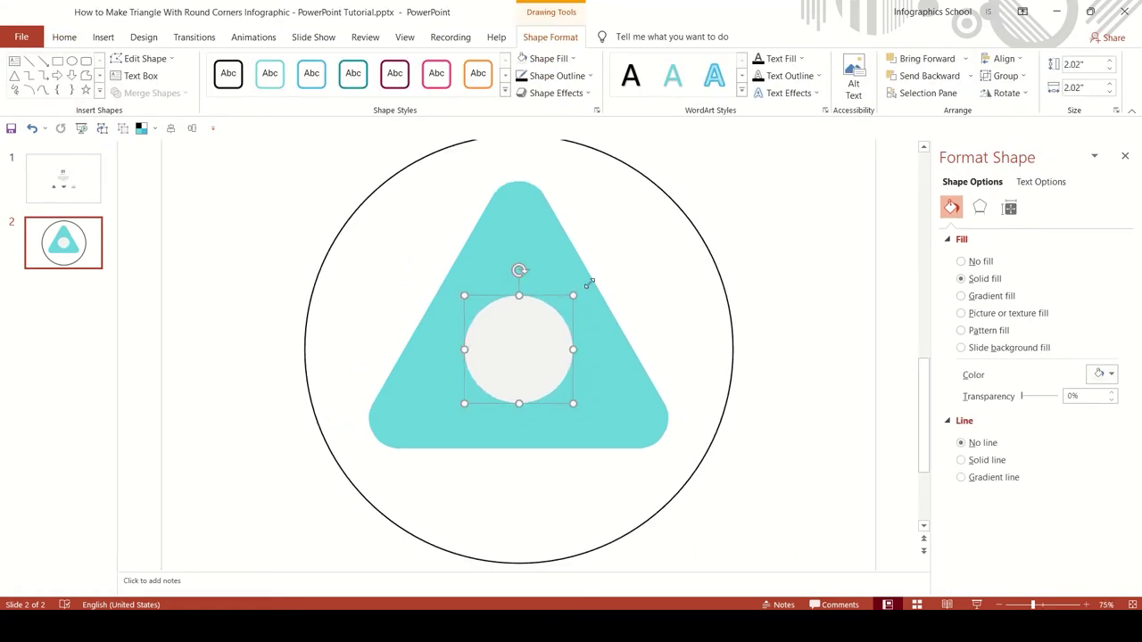
left_click_drag(539, 308, 552, 308)
left_click(547, 59)
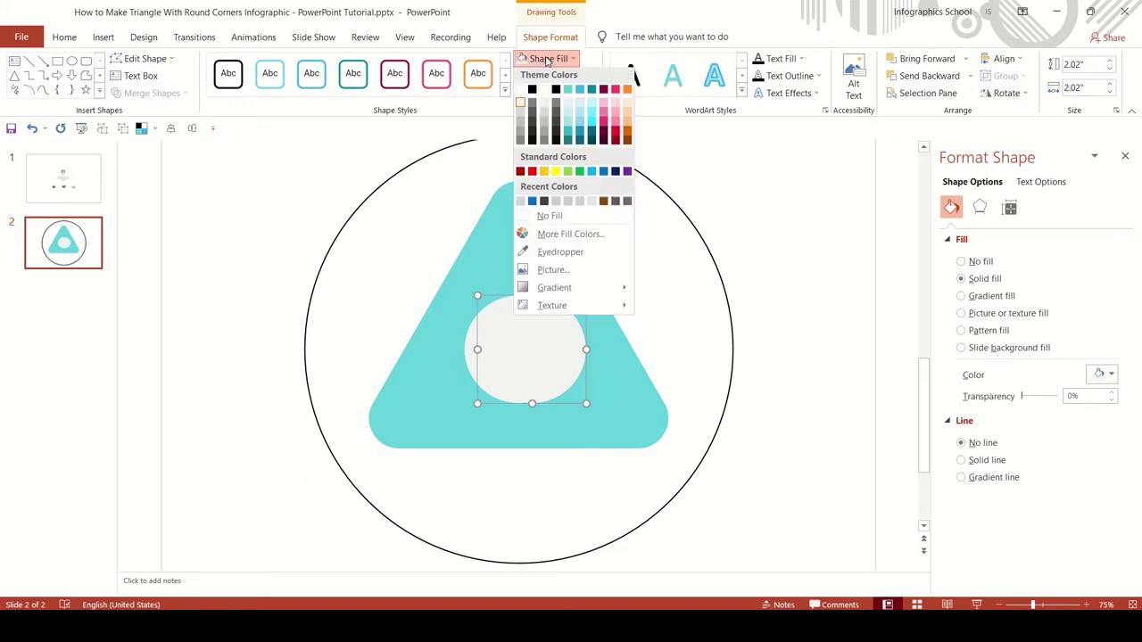
left_click(532, 90)
Make the black copy 73% transparent, enlarge it to 3.41 inches, and move it down
scroll(565, 213, "up", 1)
scroll(565, 213, "up", 1)
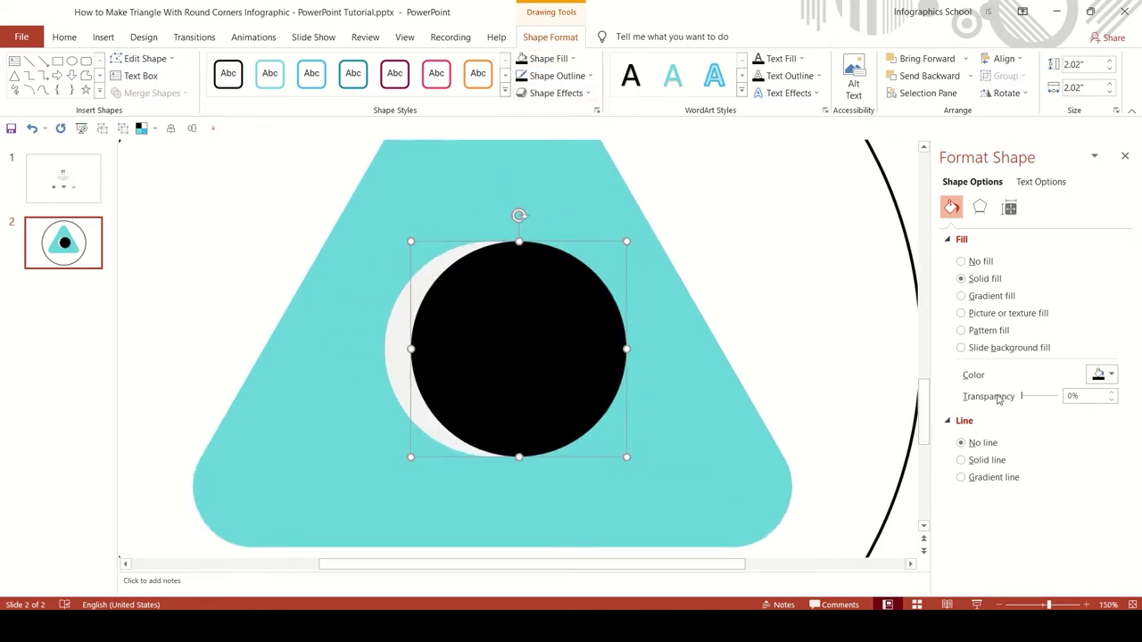
left_click_drag(1023, 400, 1051, 400)
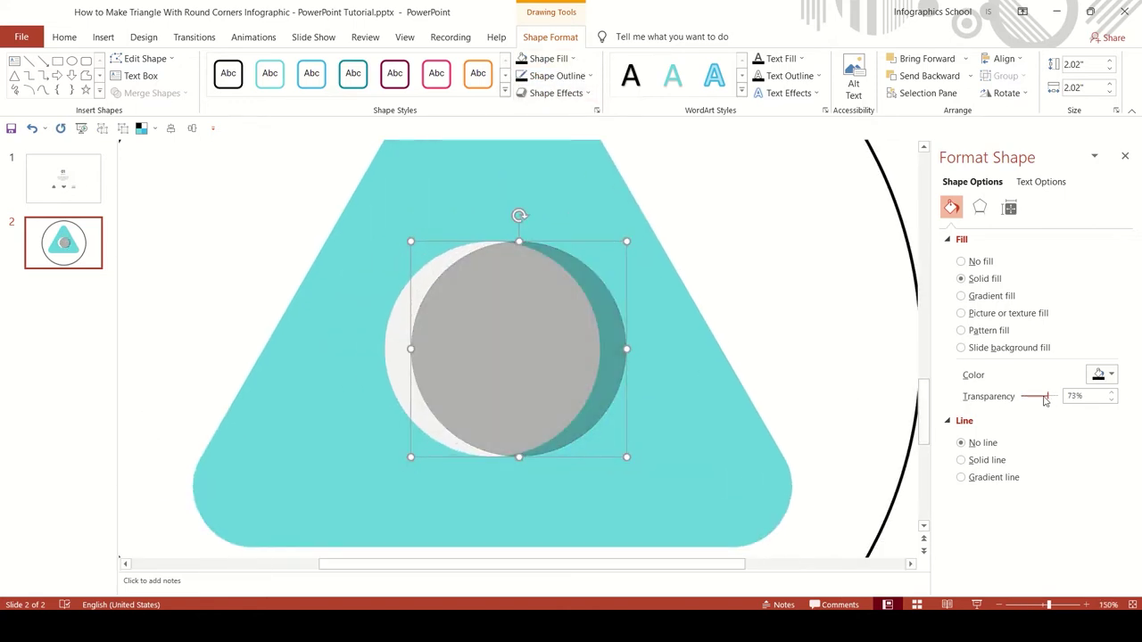
left_click_drag(627, 241, 700, 232)
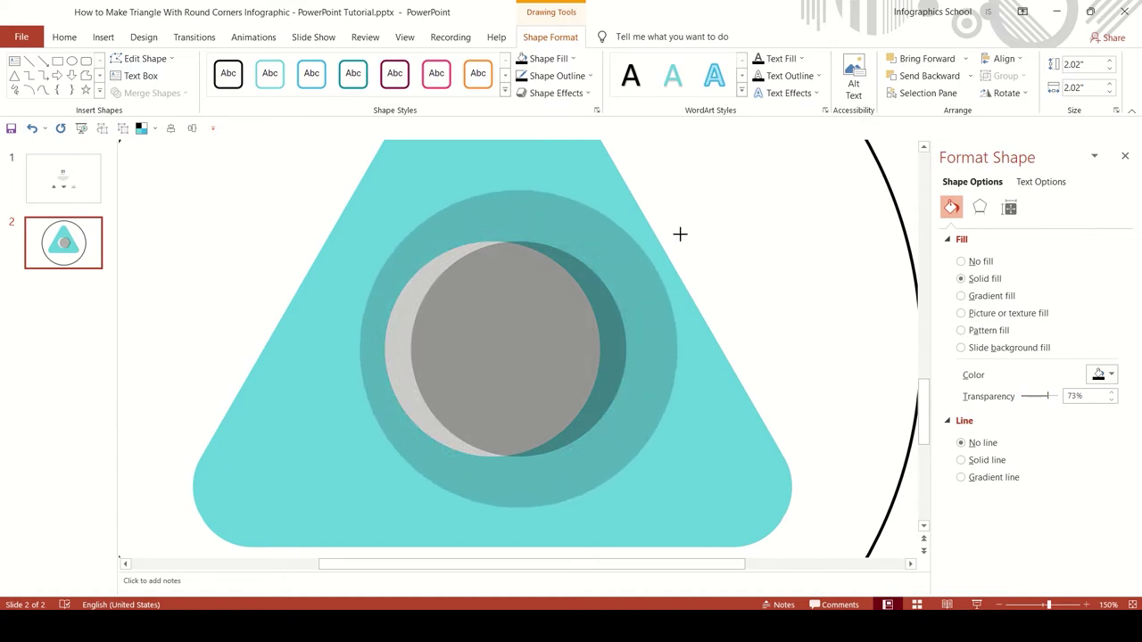
left_click_drag(580, 314, 556, 332)
scroll(685, 392, "down", 2)
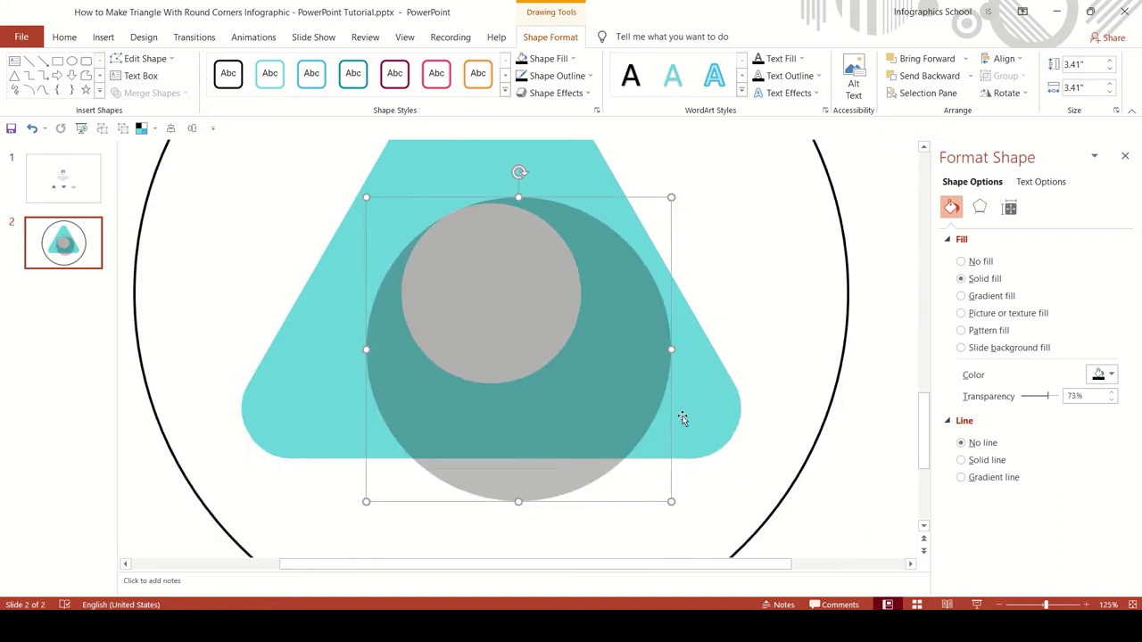
Enlarge the translucent circle to 3.85 inches and shift it slightly left and down
left_click_drag(670, 500, 709, 540)
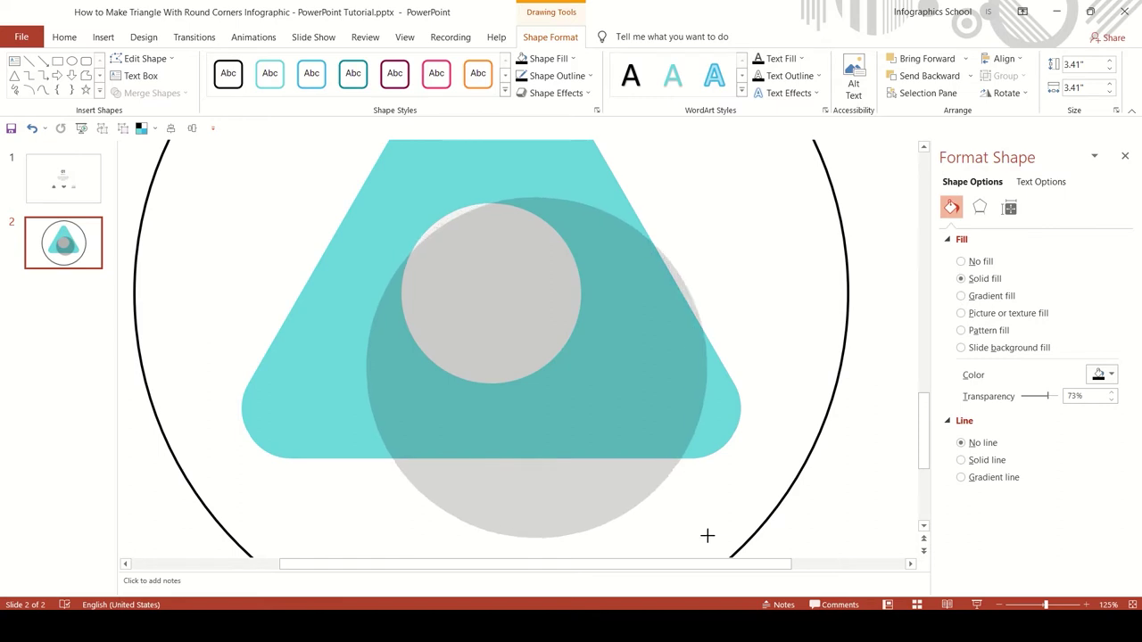
scroll(571, 336, "up", 2)
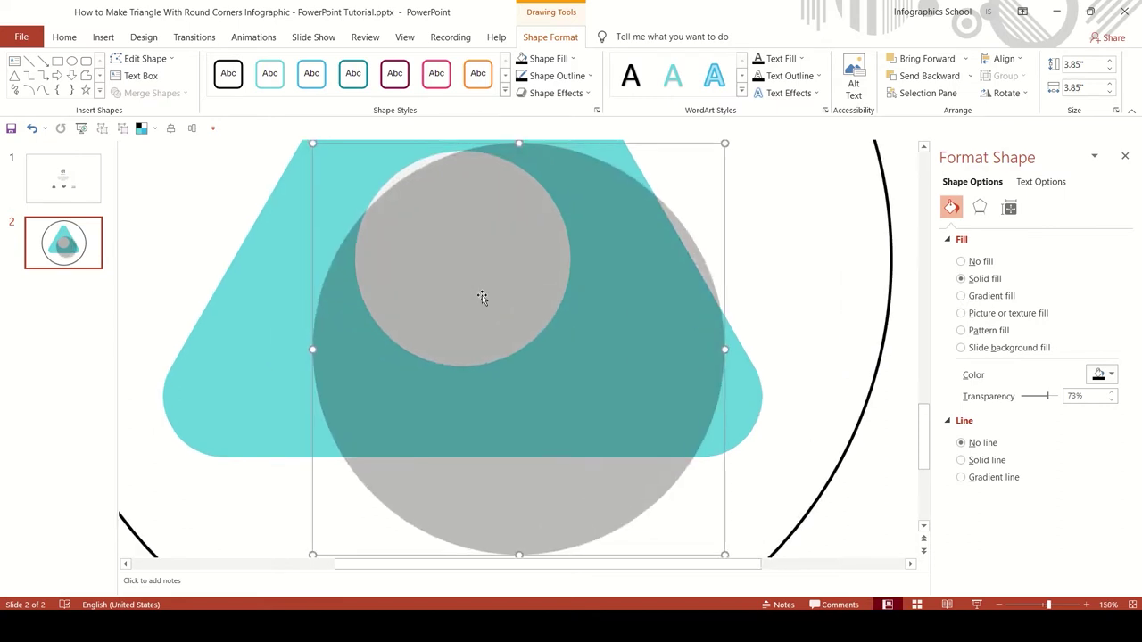
scroll(505, 253, "up", 1)
scroll(535, 245, "up", 1)
left_click_drag(581, 238, 560, 240)
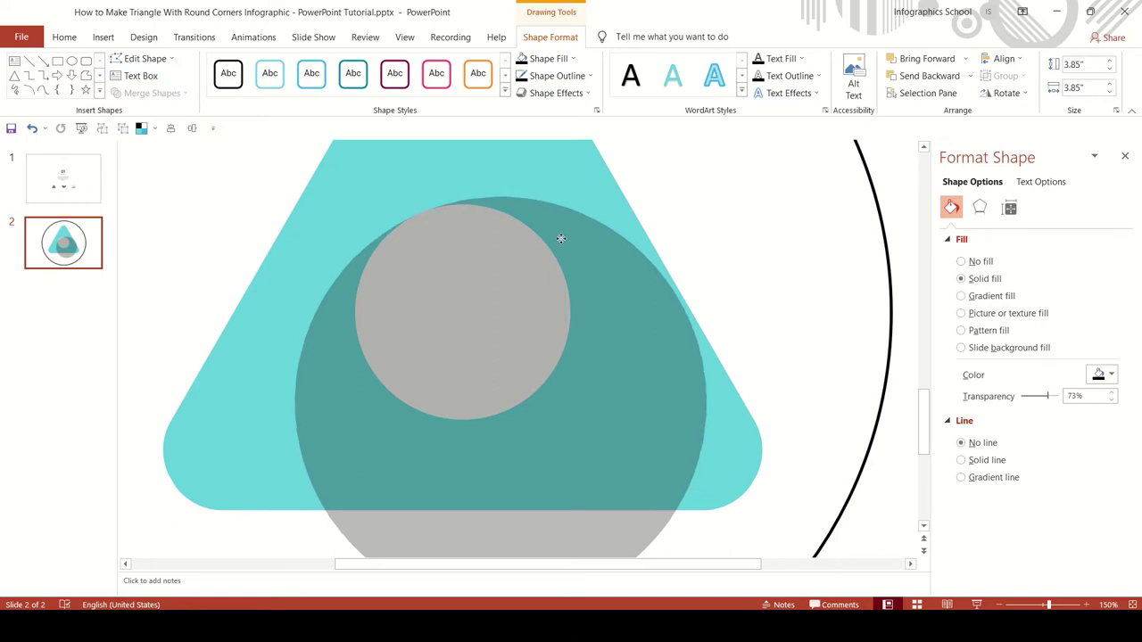
left_click_drag(704, 403, 718, 403)
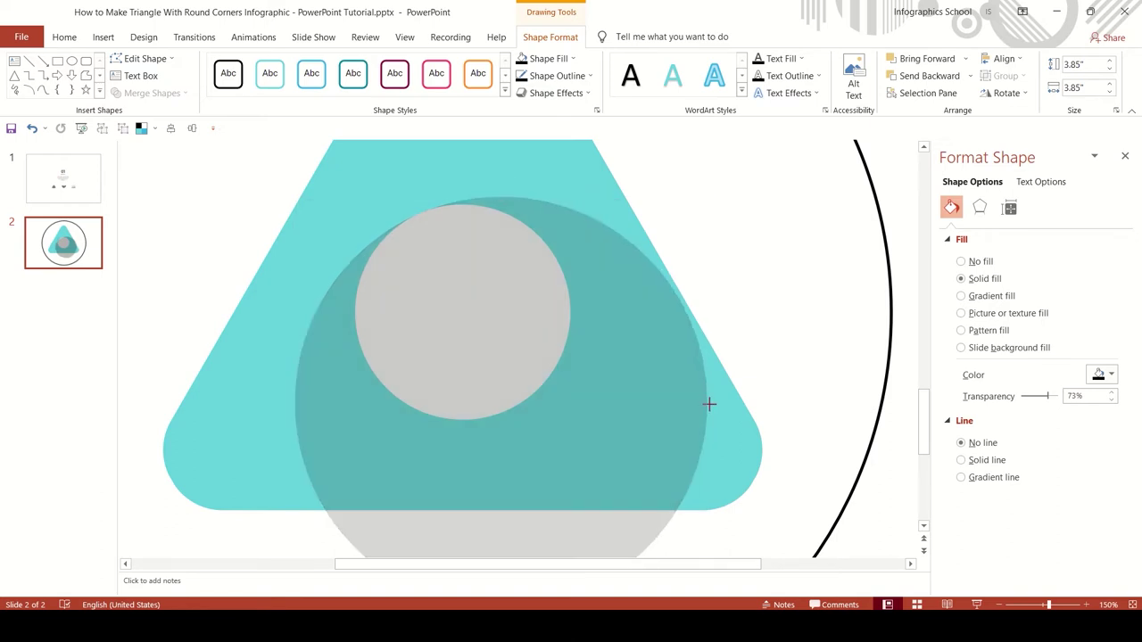
left_click_drag(645, 361, 644, 364)
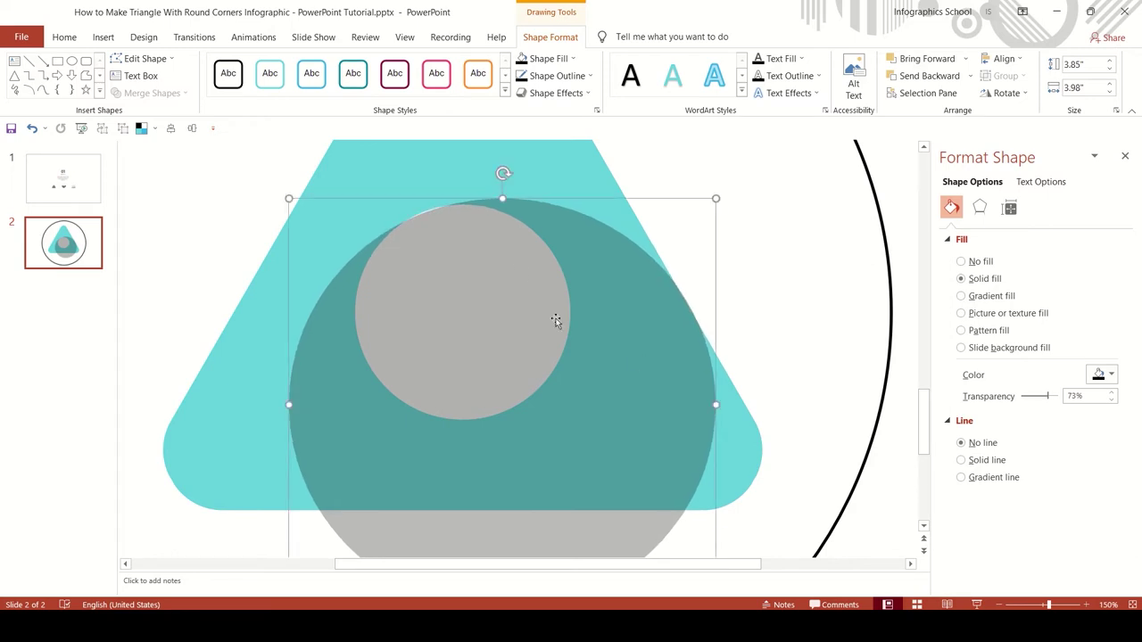
scroll(465, 256, "up", 5)
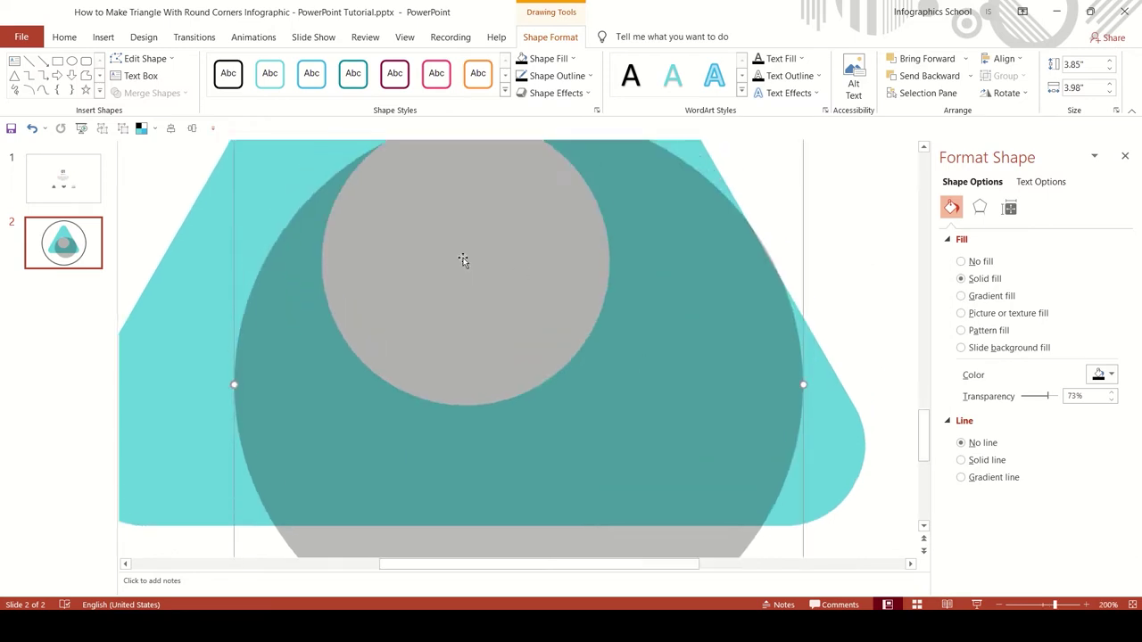
scroll(463, 259, "up", 1)
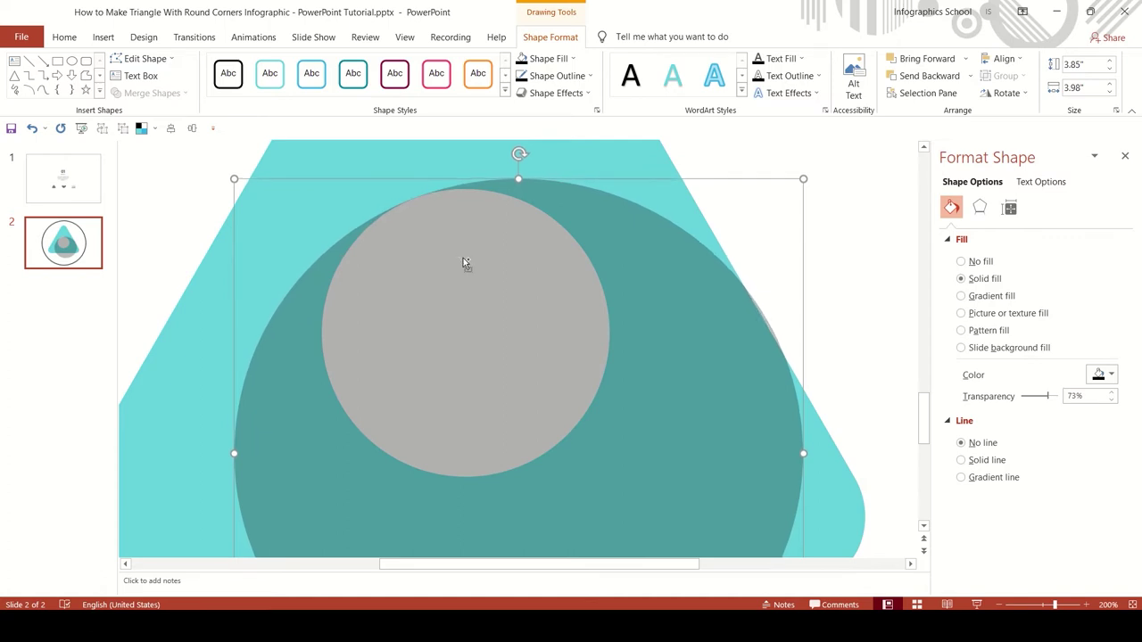
scroll(504, 264, "down", 5)
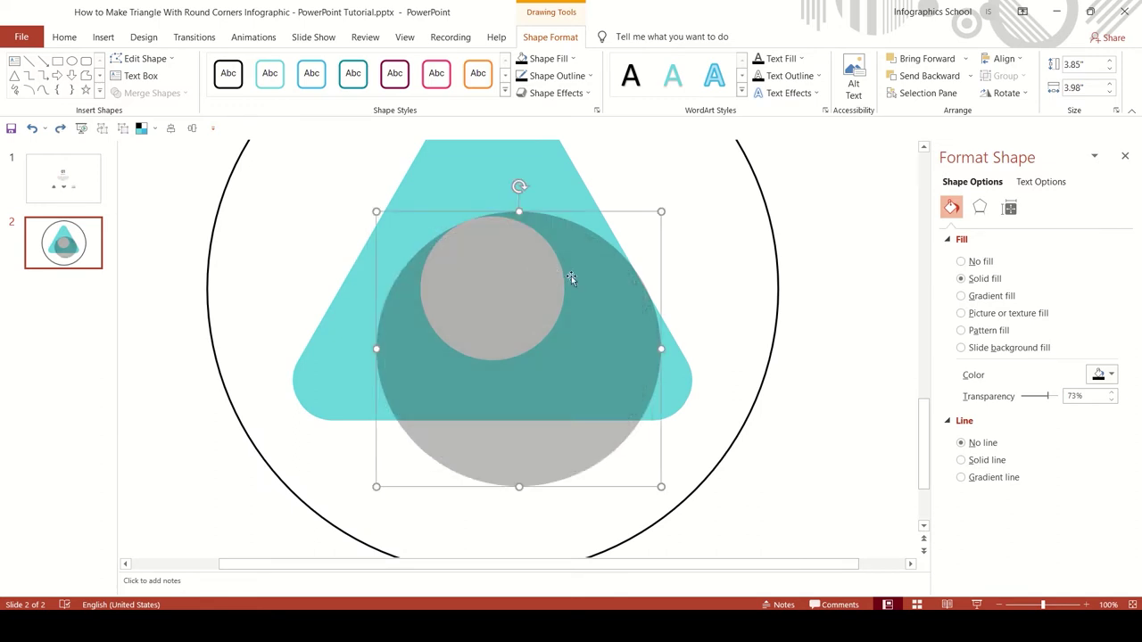
Fine-tune the circle to 4.07 inches wide and add a duplicate nudged just above it
left_click_drag(662, 348, 671, 348)
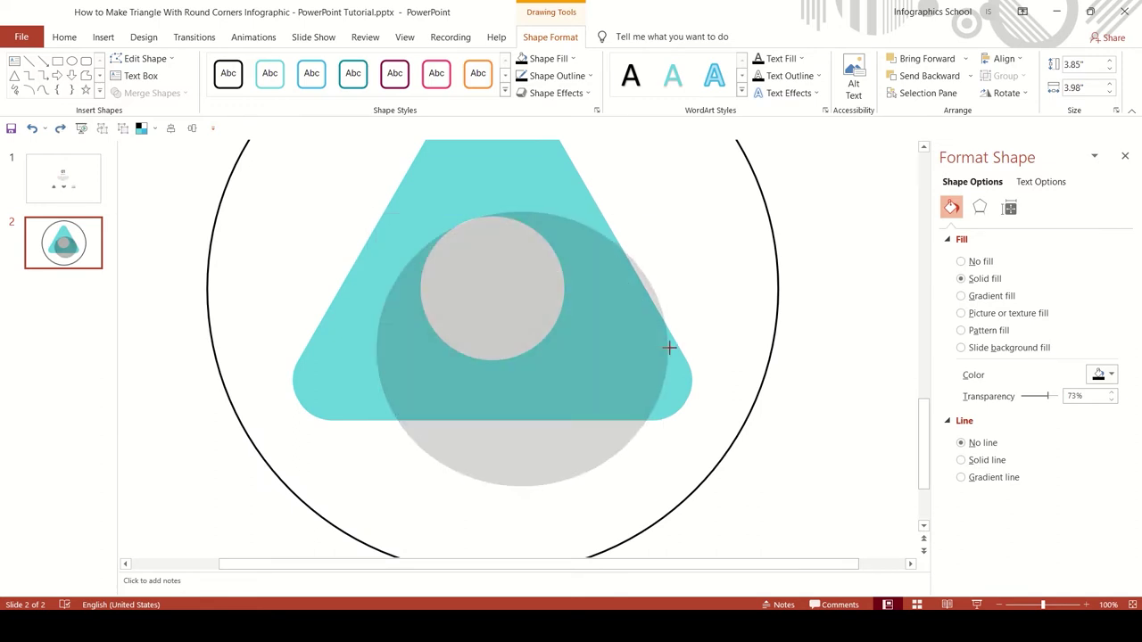
scroll(477, 295, "up", 5)
scroll(475, 295, "up", 1)
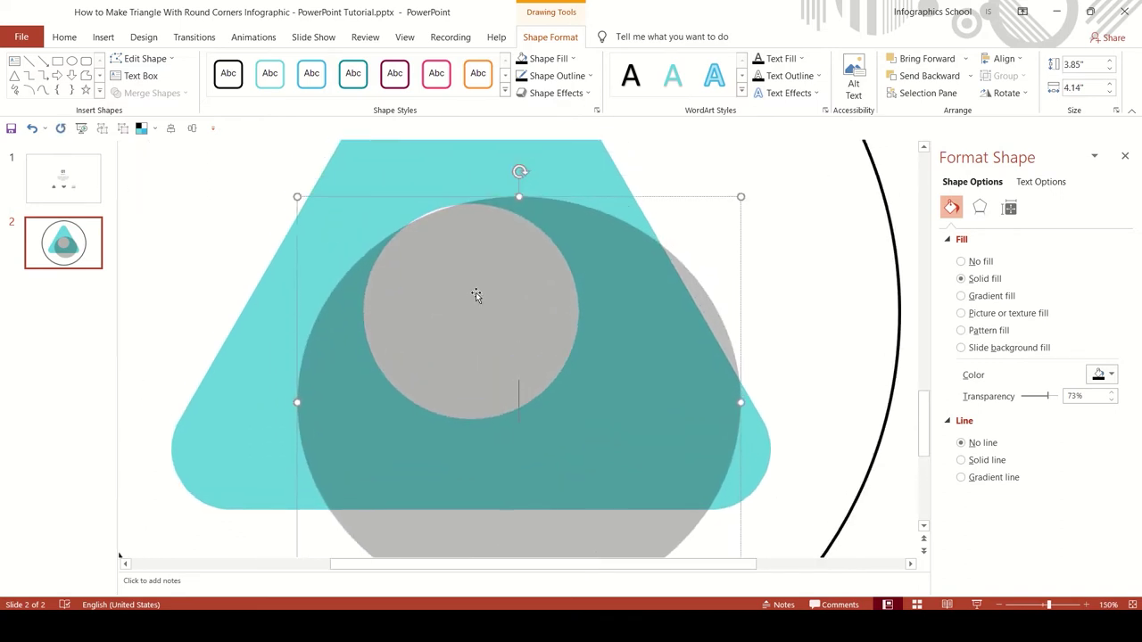
key("ctrl+Up")
key("ctrl+Up")
key("ctrl+Up")
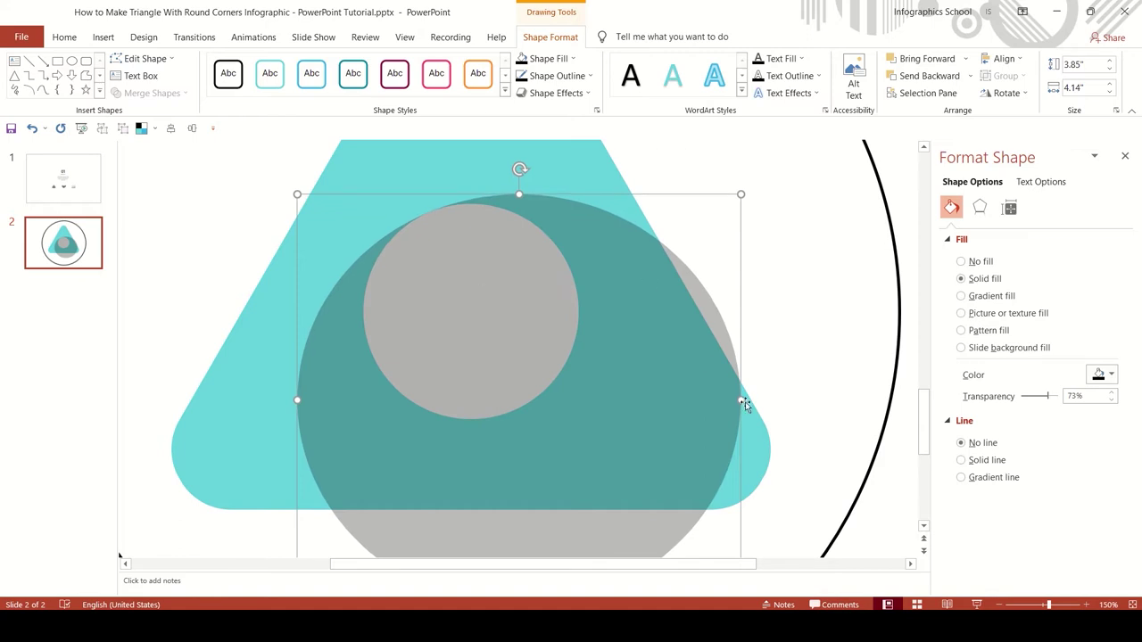
left_click_drag(742, 400, 733, 401)
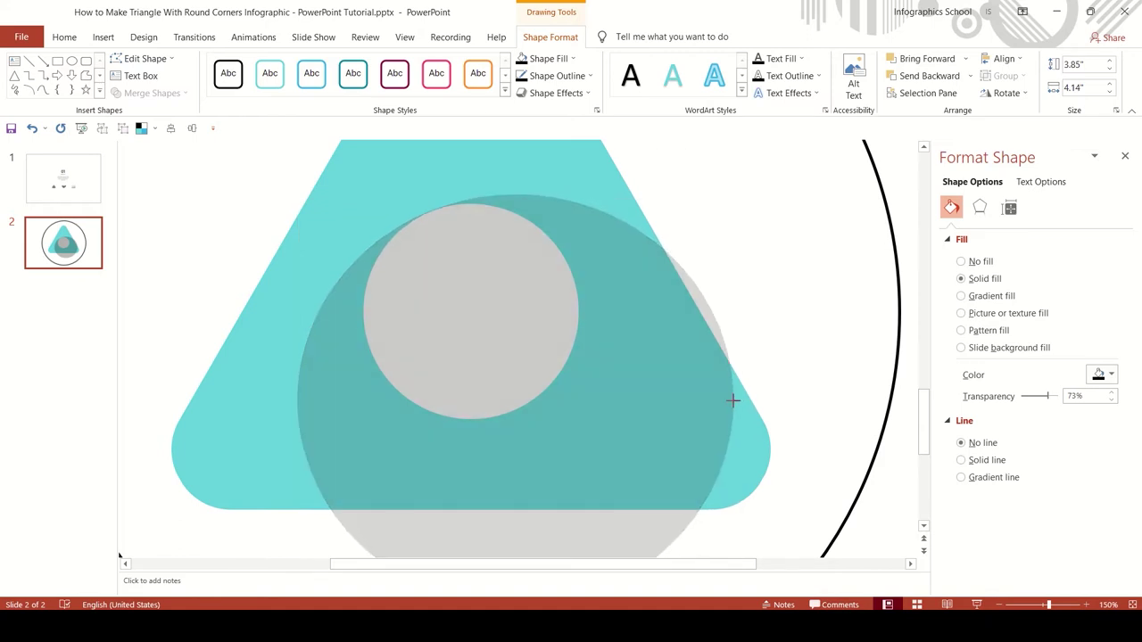
key("ctrl+Down")
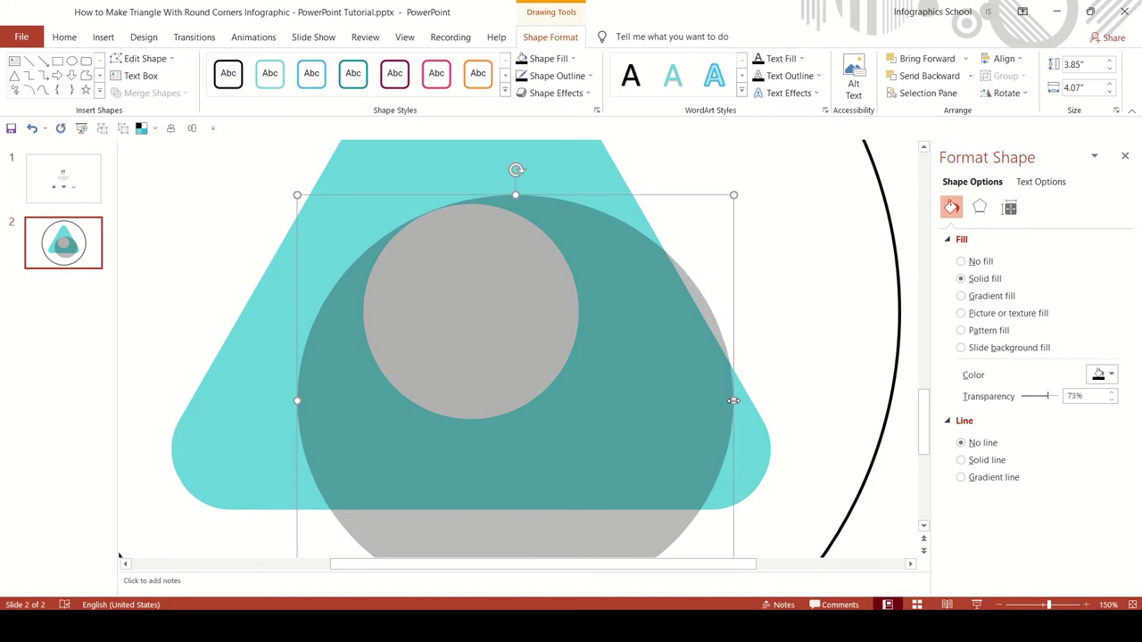
left_click_drag(652, 319, 617, 321)
key("ctrl+Up")
key("ctrl+Up")
key("ctrl+Up")
key("ctrl+Up")
Subtract one large circle from the other to leave a thin arc
left_click(597, 263, "shift")
left_click(152, 93)
left_click(184, 180)
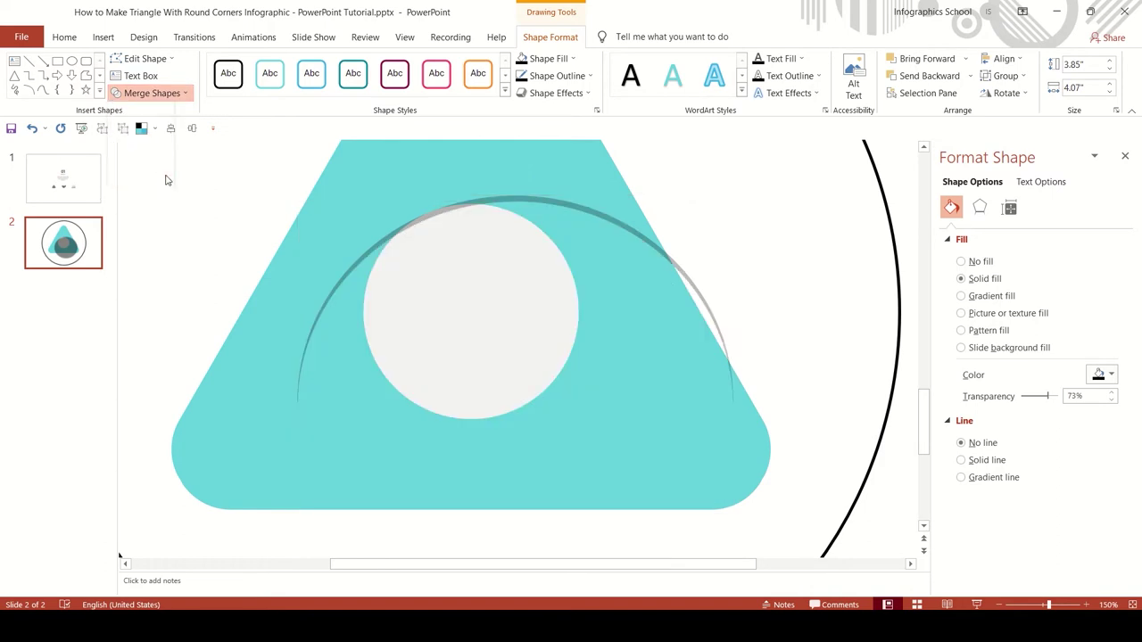
left_click(754, 224)
Draw a rectangle over the arc's right end and subtract it from the arc
left_click(103, 36)
left_click(234, 75)
left_click(271, 130)
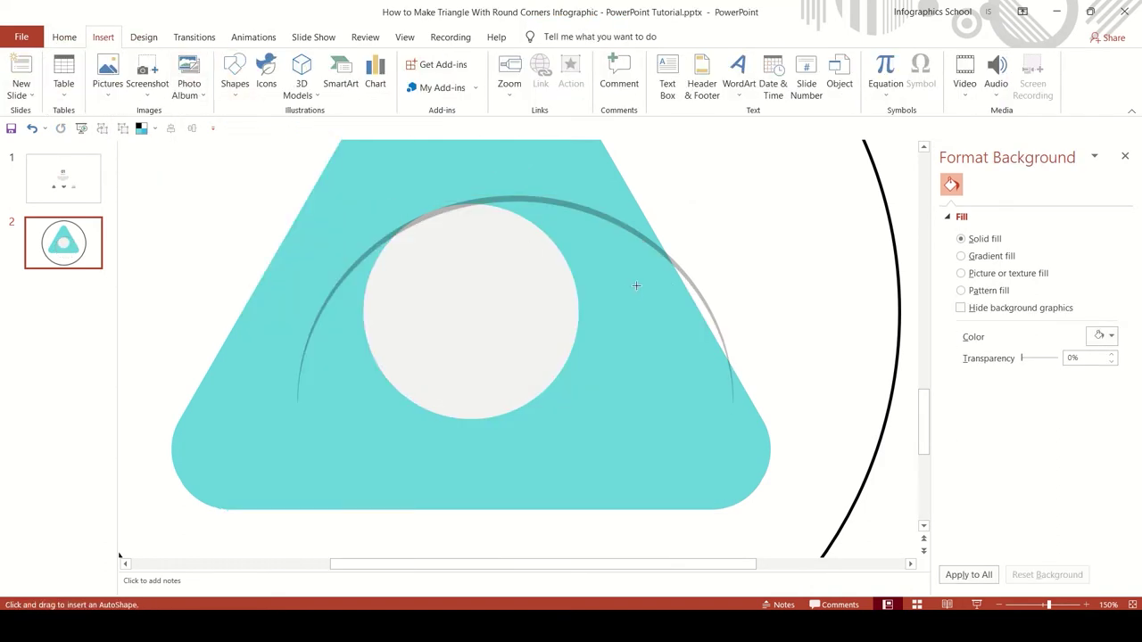
left_click_drag(694, 267, 804, 453)
left_click(663, 251)
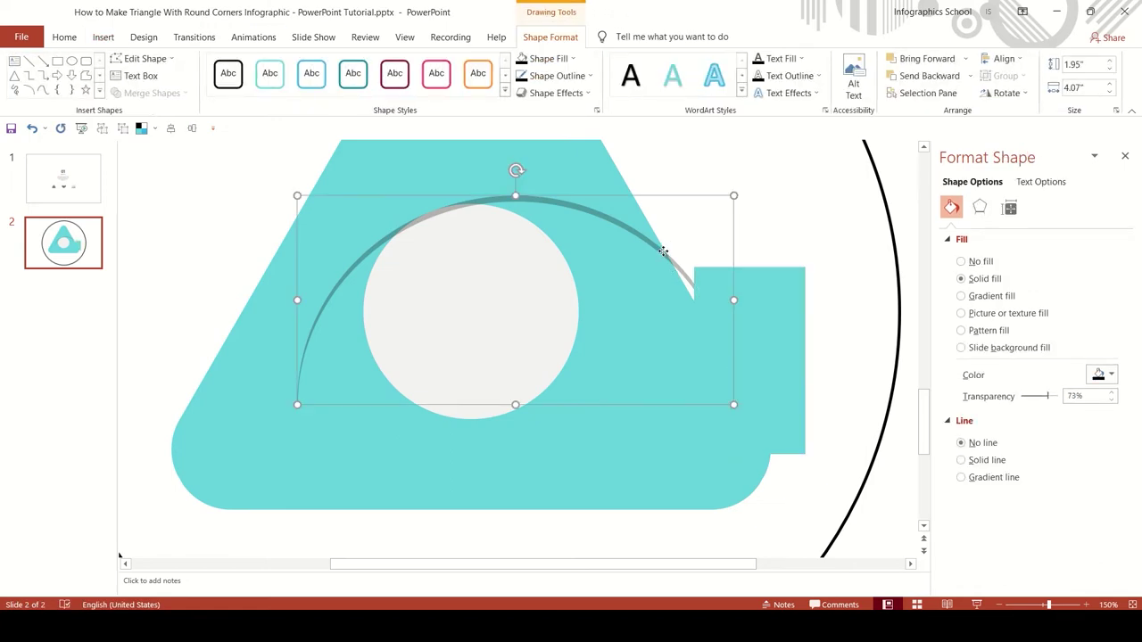
left_click(767, 314, "shift")
left_click(148, 178)
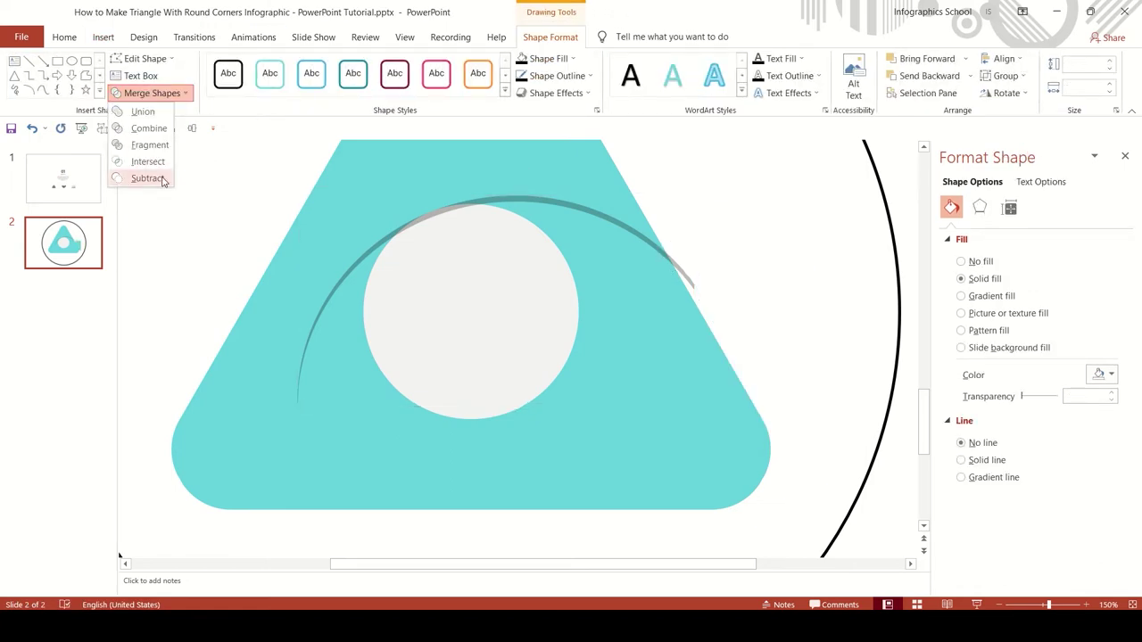
left_click(237, 217)
Cut away the arc's left half with another subtracted rectangle, leaving a short curved stroke
left_click(103, 36)
left_click(234, 76)
left_click(266, 128)
mouse_move(221, 214)
left_mouse_down()
mouse_move(398, 404)
mouse_move(424, 412)
left_mouse_up()
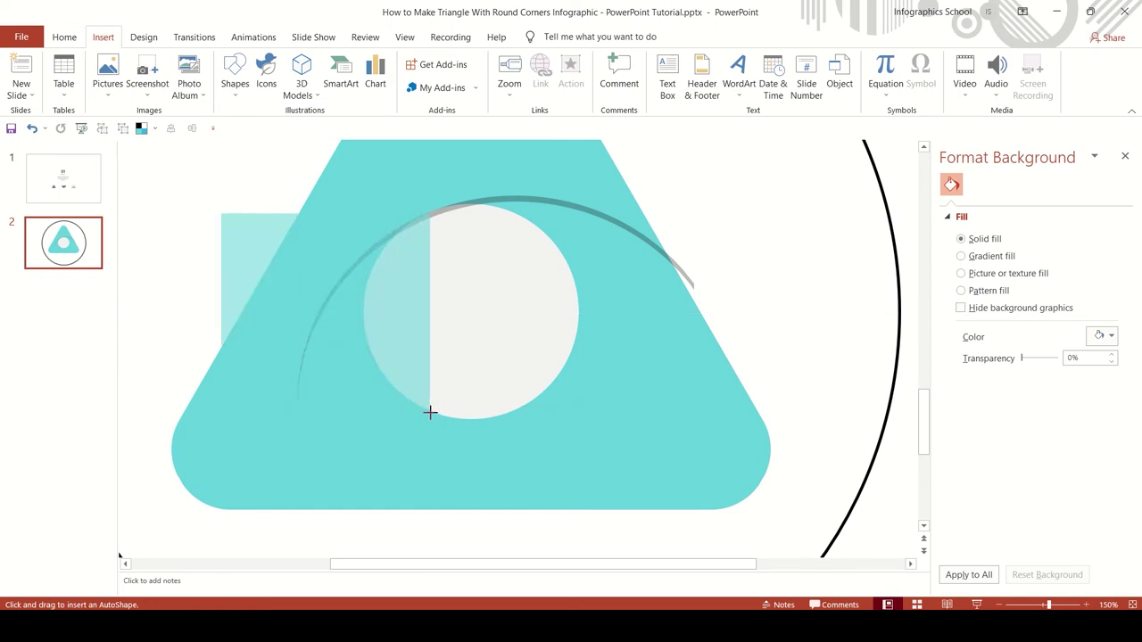
left_click_drag(430, 412, 430, 413)
left_click(472, 205, "shift")
left_click(152, 93)
left_click(148, 176)
scroll(436, 253, "up", 5)
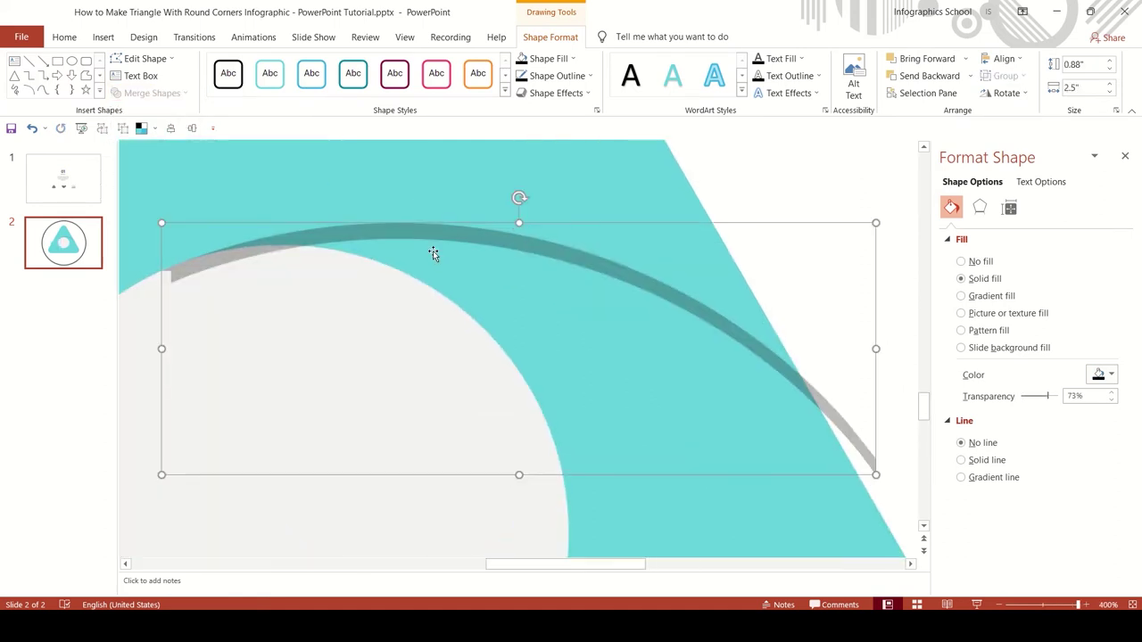
scroll(432, 251, "down", 5)
left_click(693, 217)
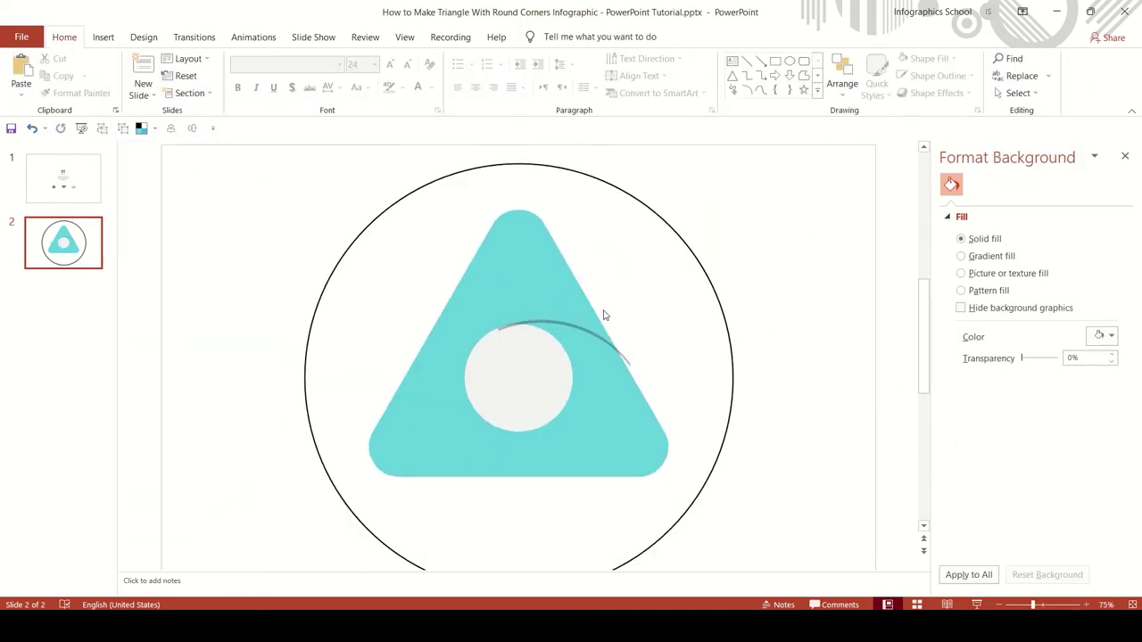
Copy the trimmed arc to the clipboard
left_click(595, 335)
right_click(595, 335)
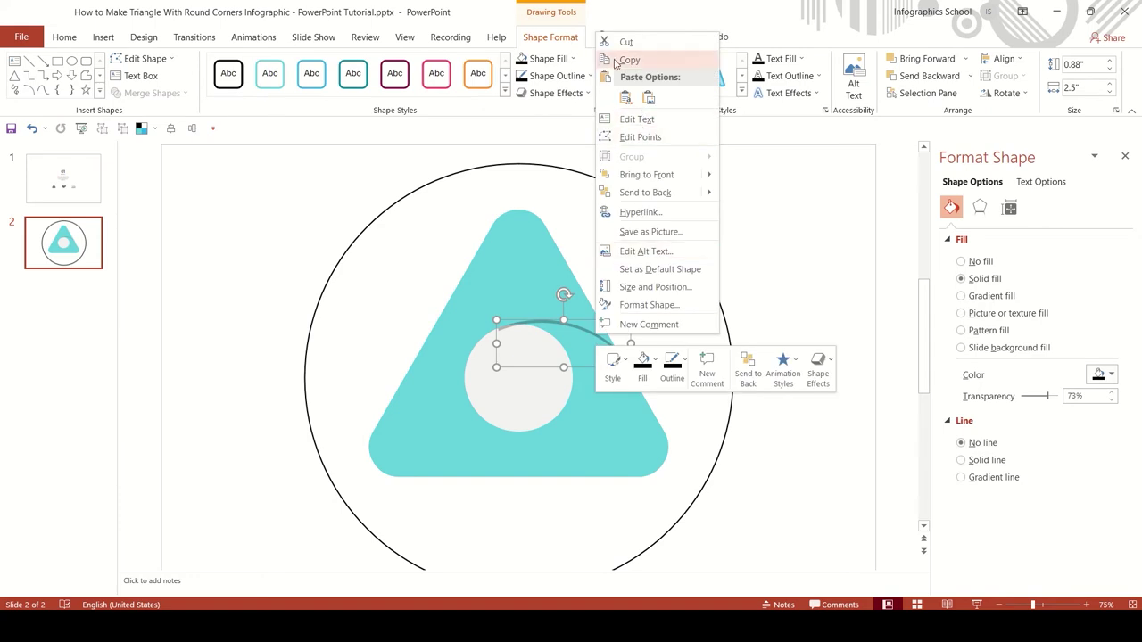
left_click(659, 59)
Group the circle with the arc and rotate the group 120°
scroll(757, 163, "down", 1)
mouse_move(774, 142)
left_mouse_down()
mouse_move(530, 382)
mouse_move(287, 569)
left_mouse_up()
right_click(587, 389)
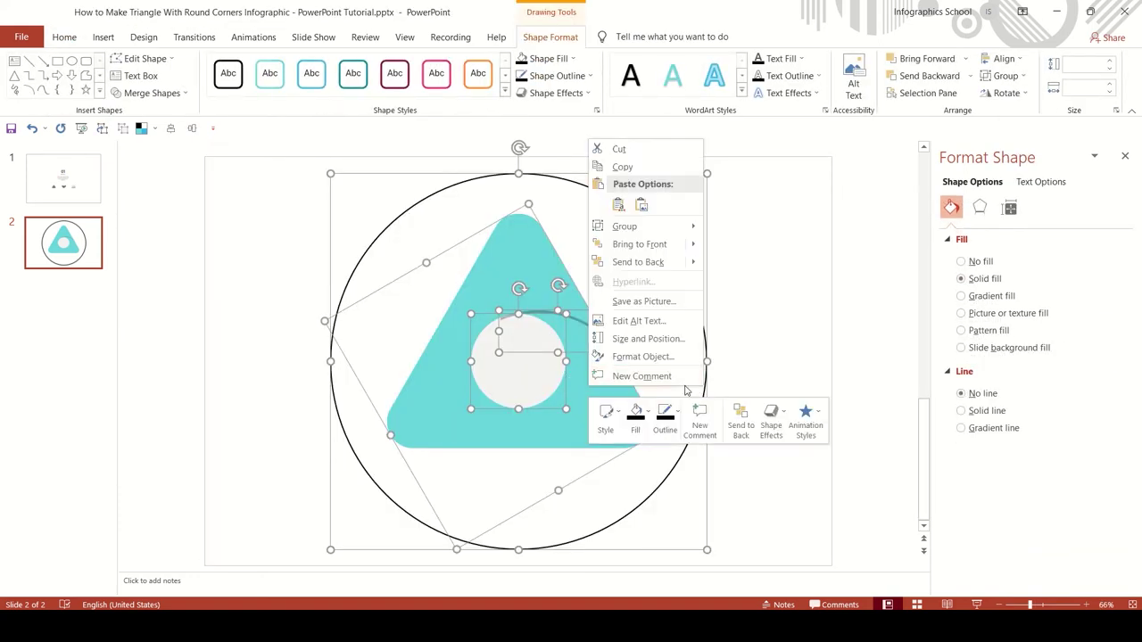
mouse_move(642, 225)
left_click(732, 227)
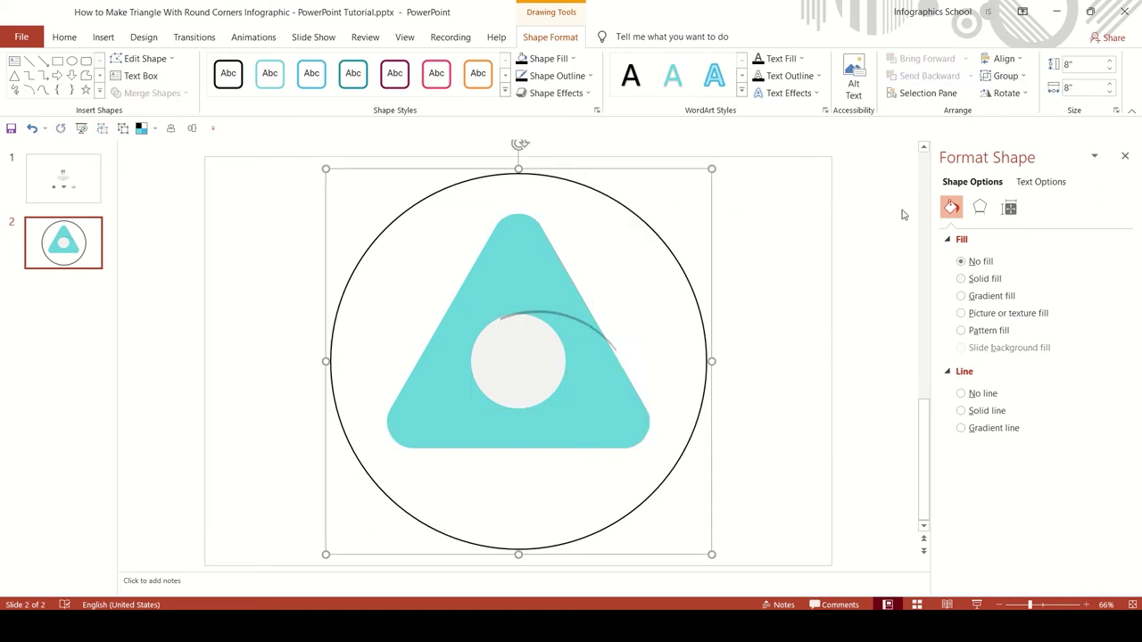
left_click(1010, 208)
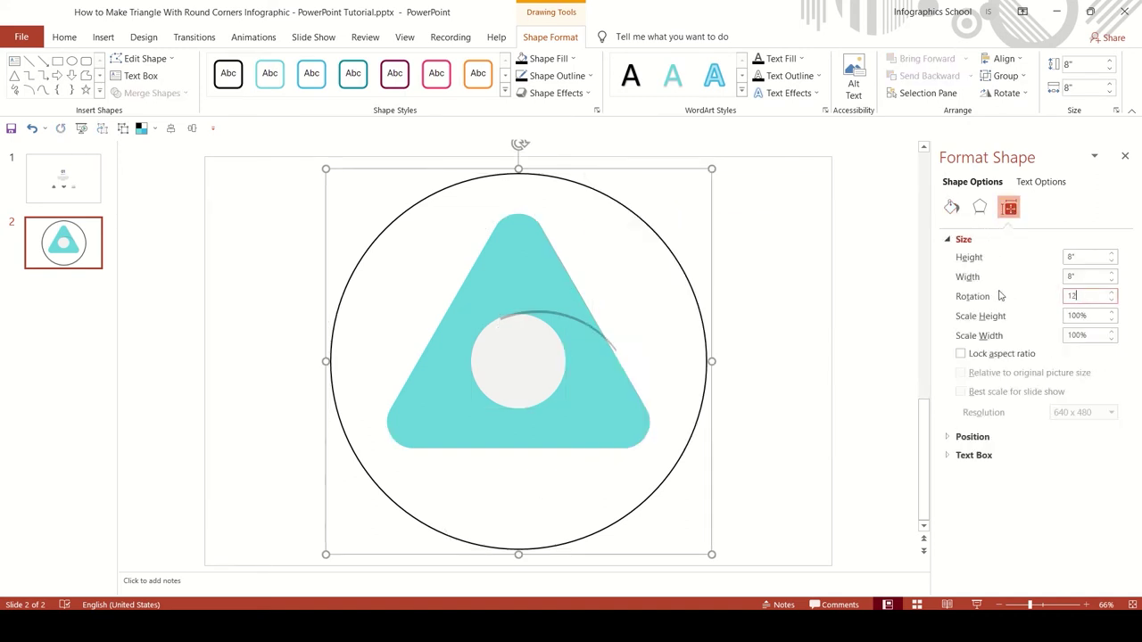
key("Return")
Paste a second arc, group it with the rotated group and rotate by 120°
right_click(756, 278)
left_click(773, 301)
left_click(572, 367)
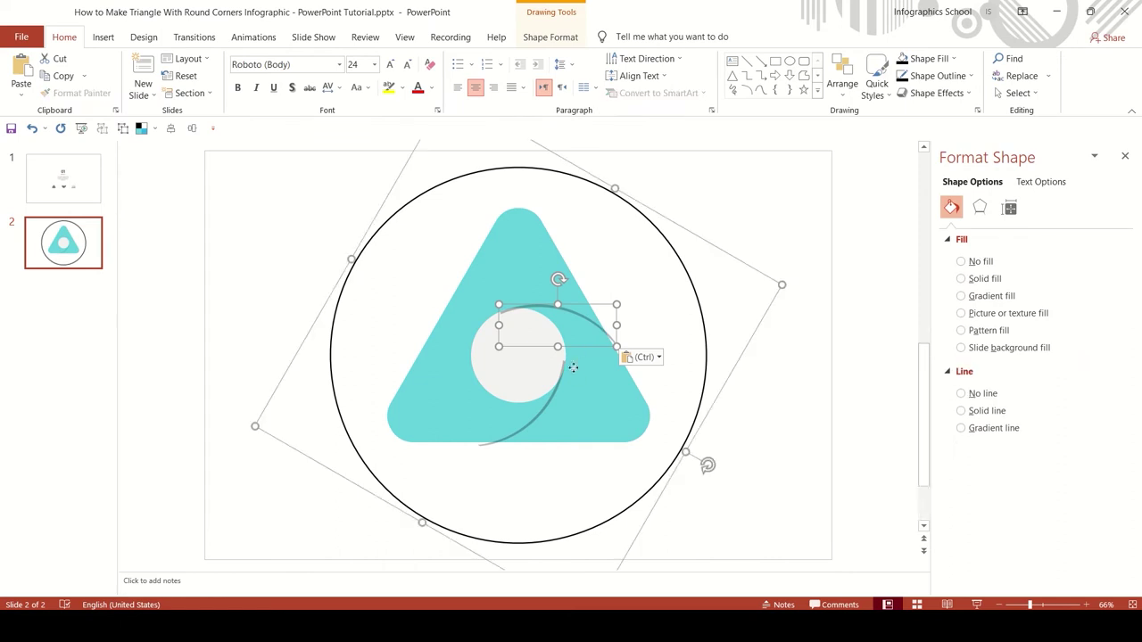
right_click(572, 367)
mouse_move(624, 208)
left_click(718, 209)
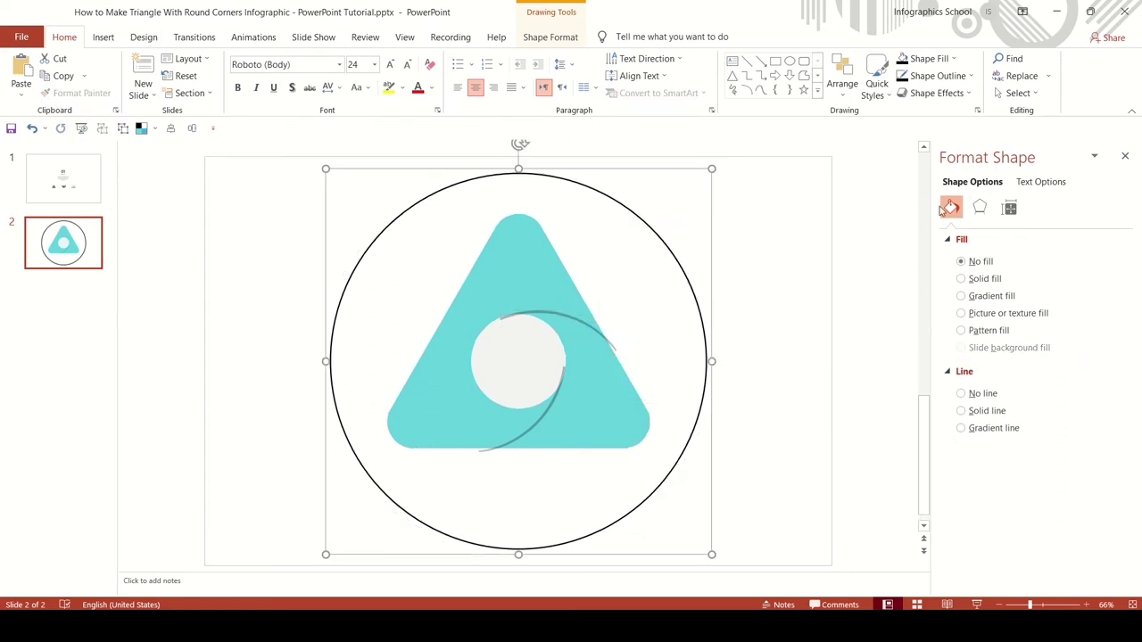
left_click(1008, 209)
type("120")
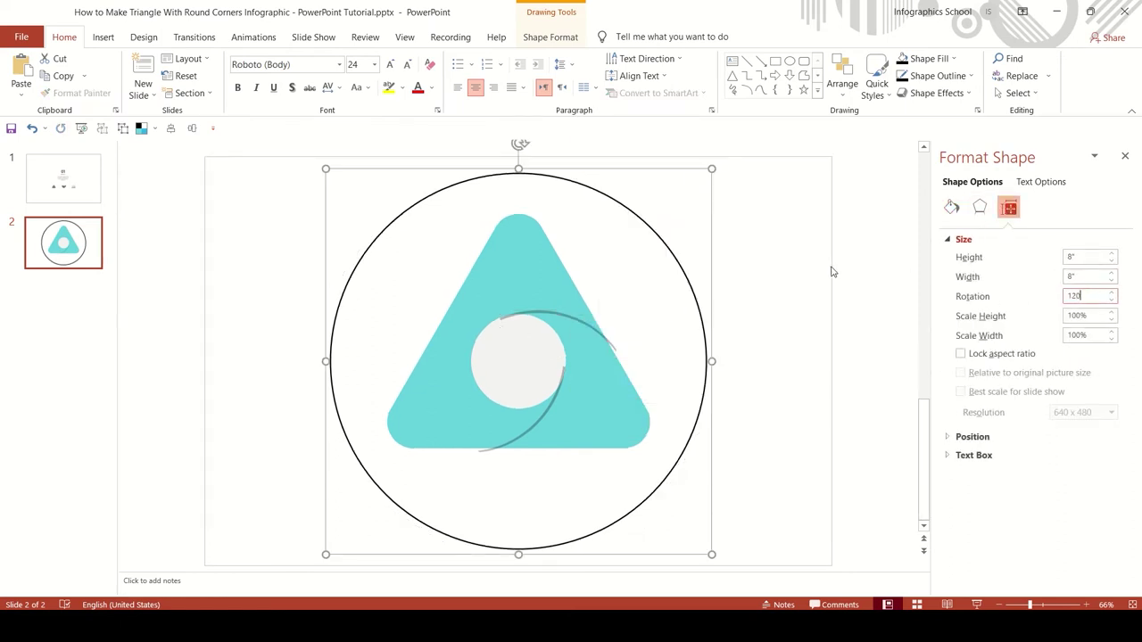
left_click(688, 235)
Paste a third arc copy and ungroup all the nested groups
right_click(693, 235)
left_click(719, 258)
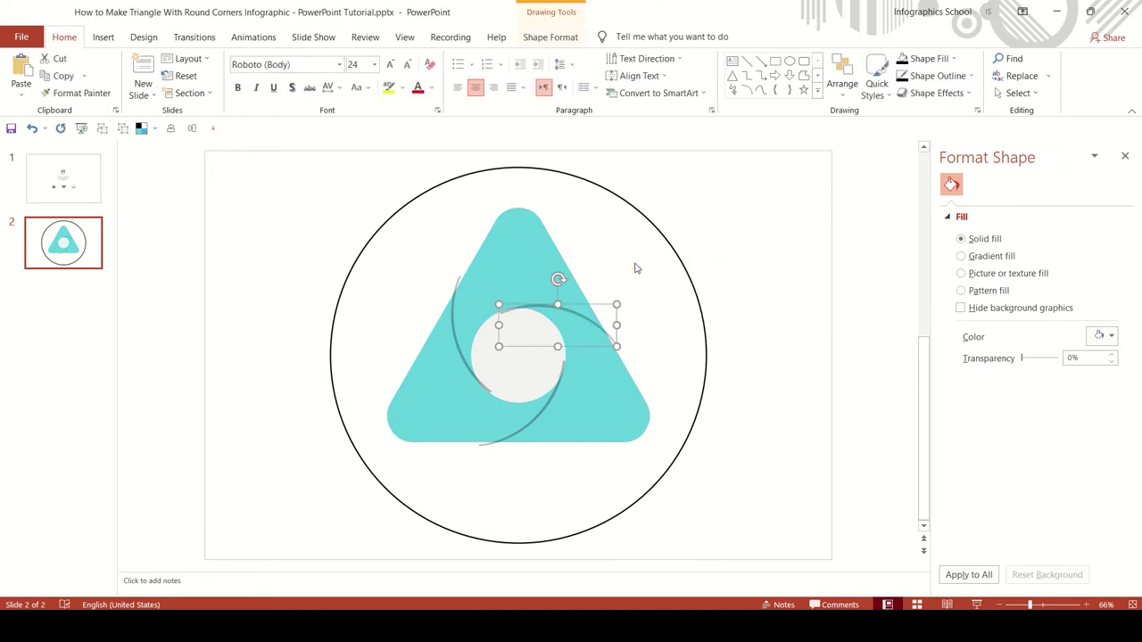
left_click(538, 278)
right_click(538, 275)
mouse_move(589, 360)
left_click(685, 398)
right_click(558, 351)
mouse_move(644, 444)
left_click(705, 477)
right_click(555, 332)
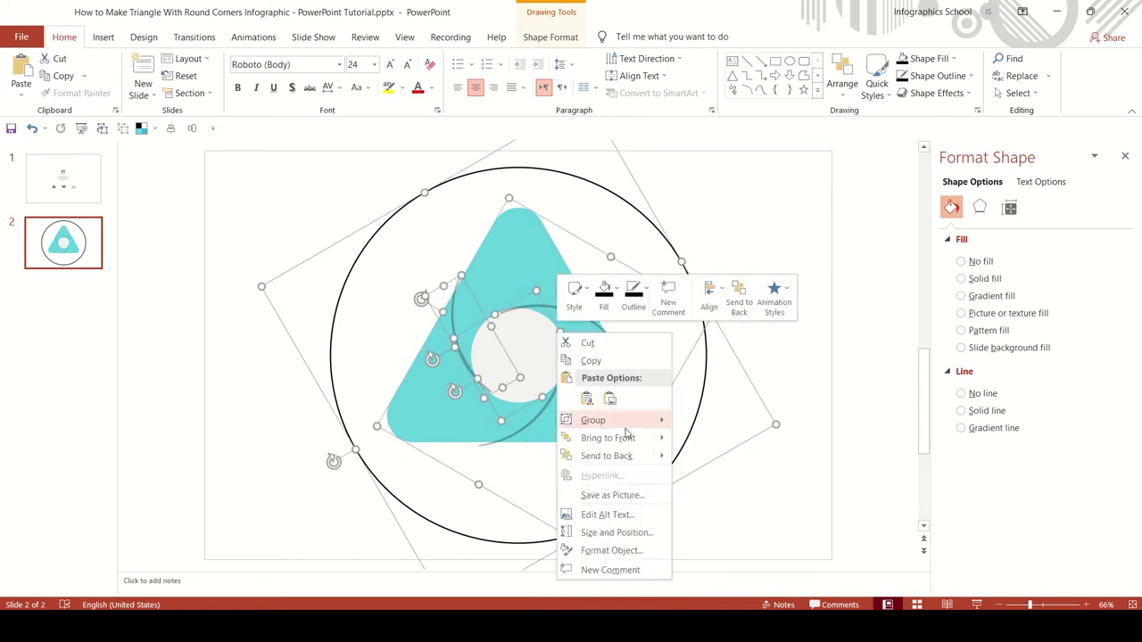
left_click(757, 318)
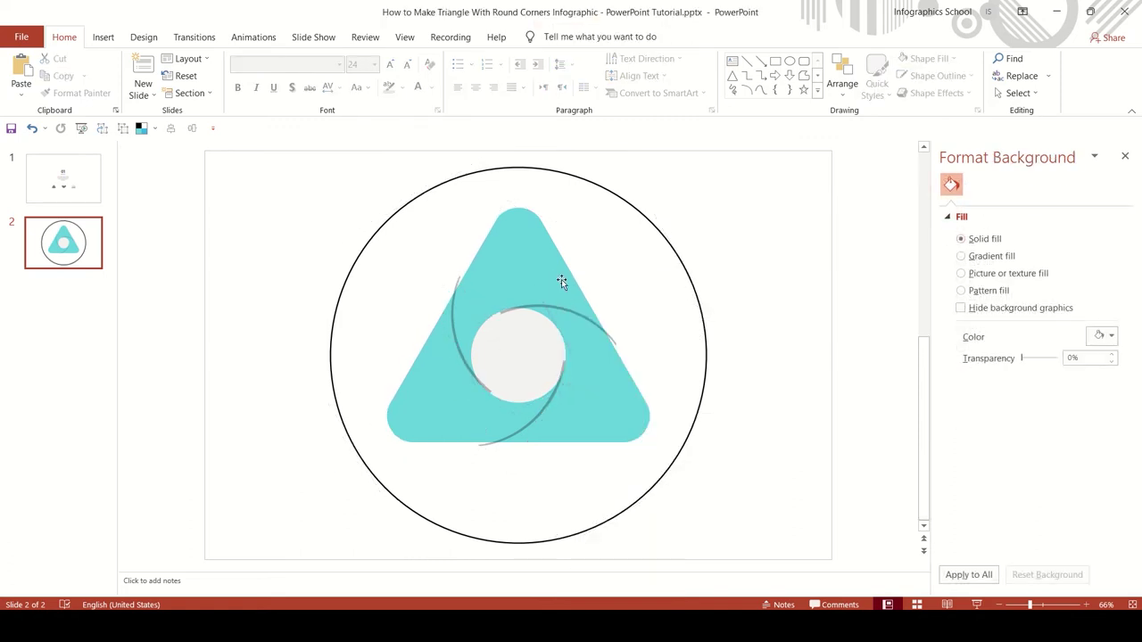
Fragment the teal triangle along the three swirl arcs using Merge Shapes
left_click_drag(742, 167, 327, 473)
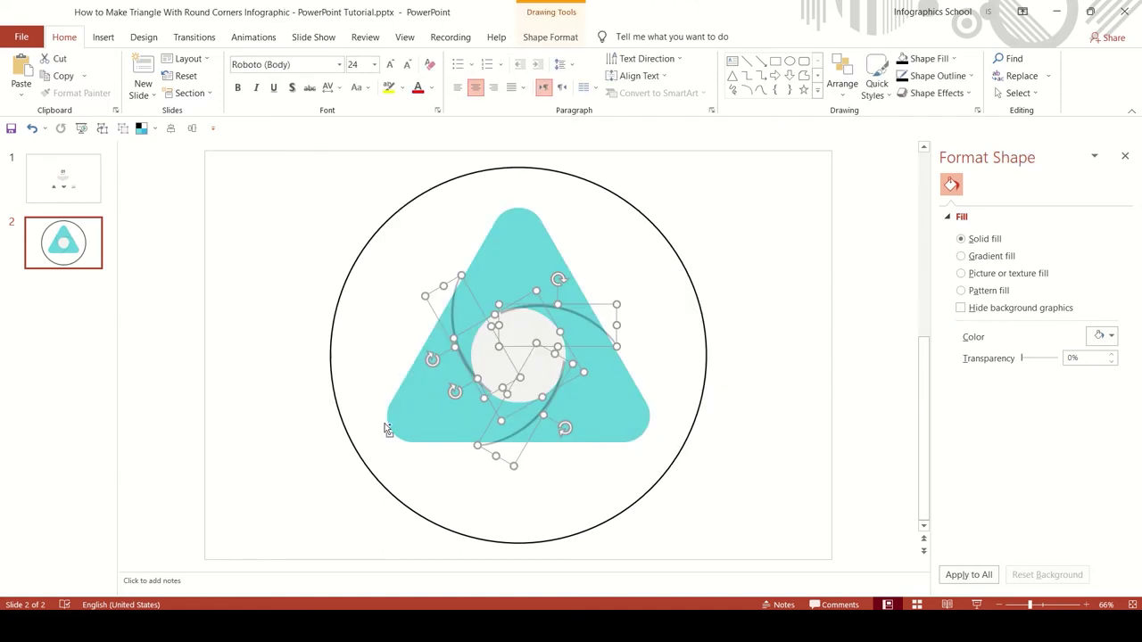
left_click(518, 255, "shift")
left_click(550, 36)
left_click(152, 93)
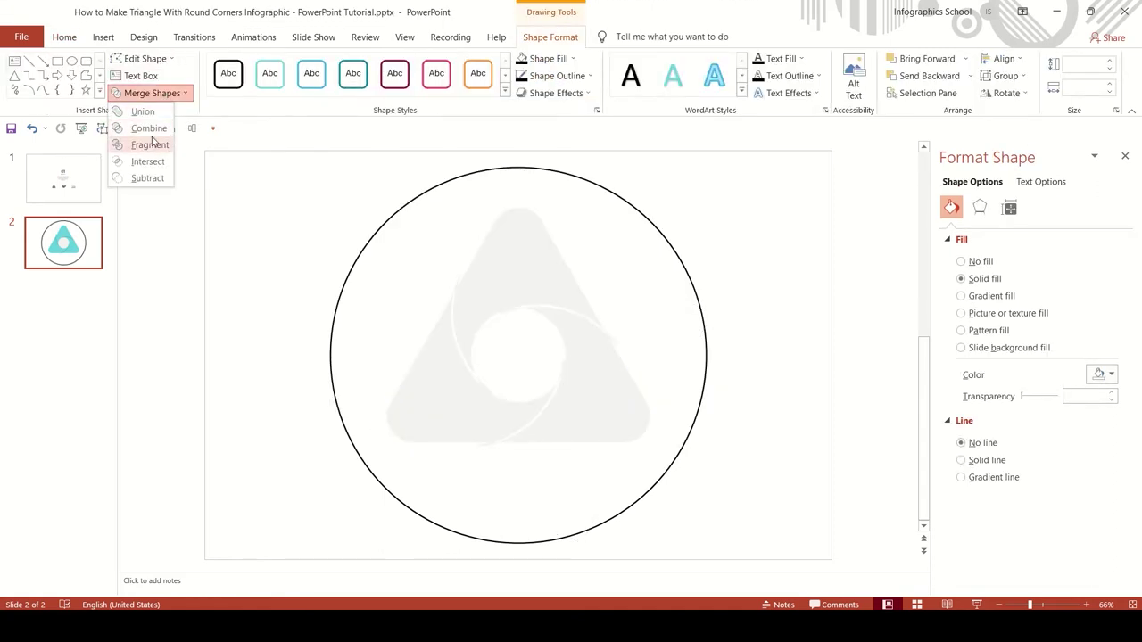
left_click(149, 144)
left_click(708, 219)
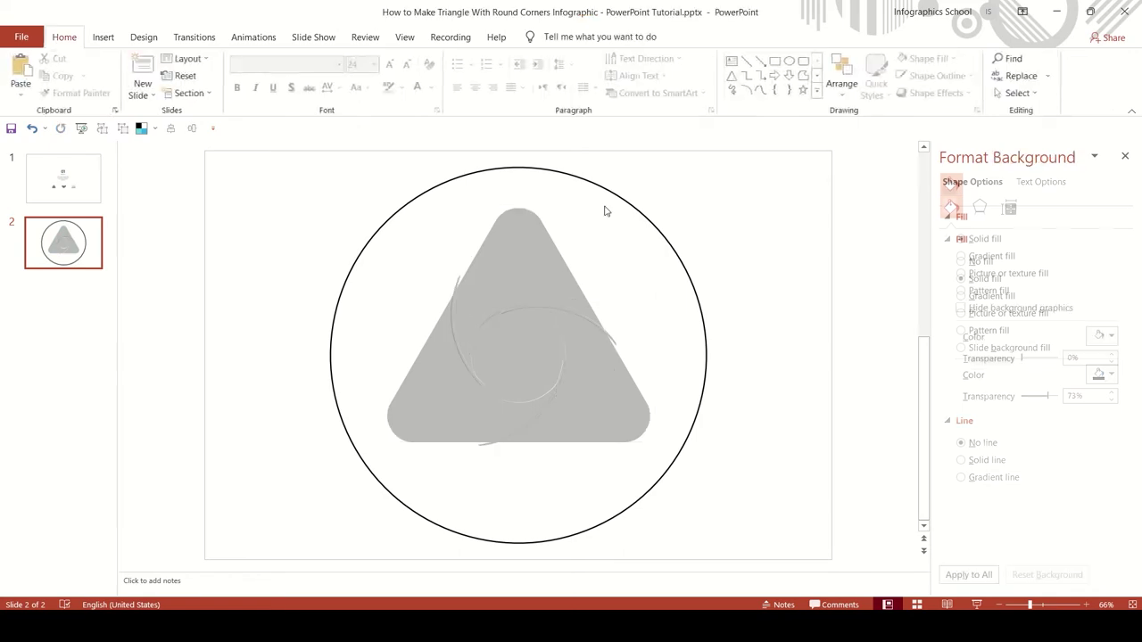
Delete the three leftover triangle fragments and the small swirl pieces
left_click(559, 265)
left_click(547, 413, "shift")
left_click(473, 419, "shift")
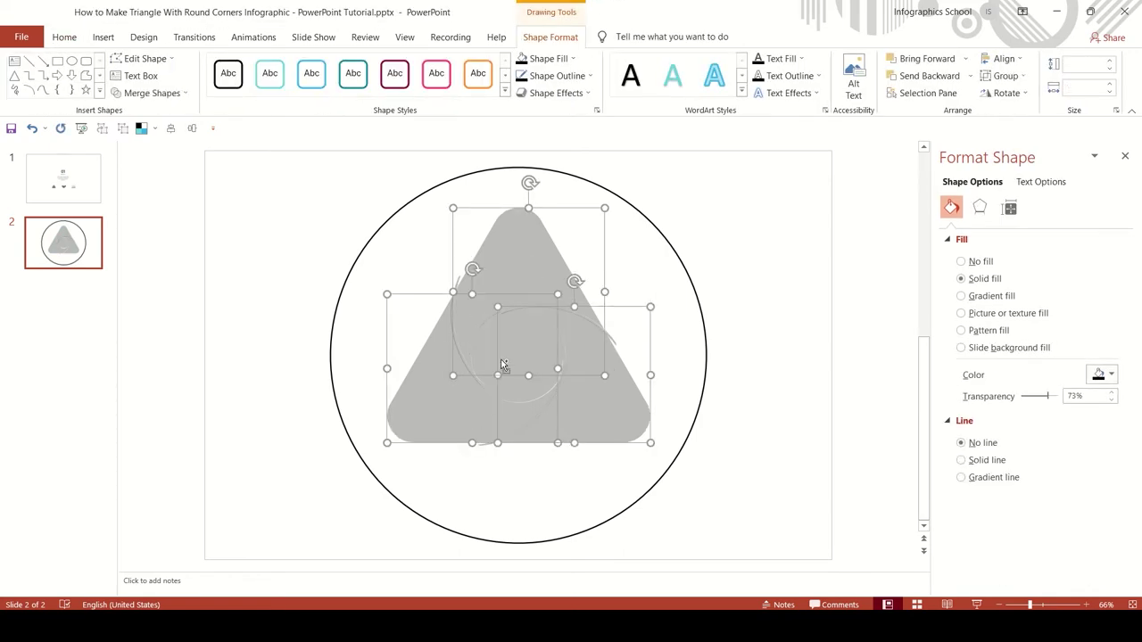
key("Delete")
left_click_drag(733, 192, 348, 488)
key("Delete")
Paste back the copied shape and delete the outer circle outline
key("ctrl+v")
left_click(699, 257)
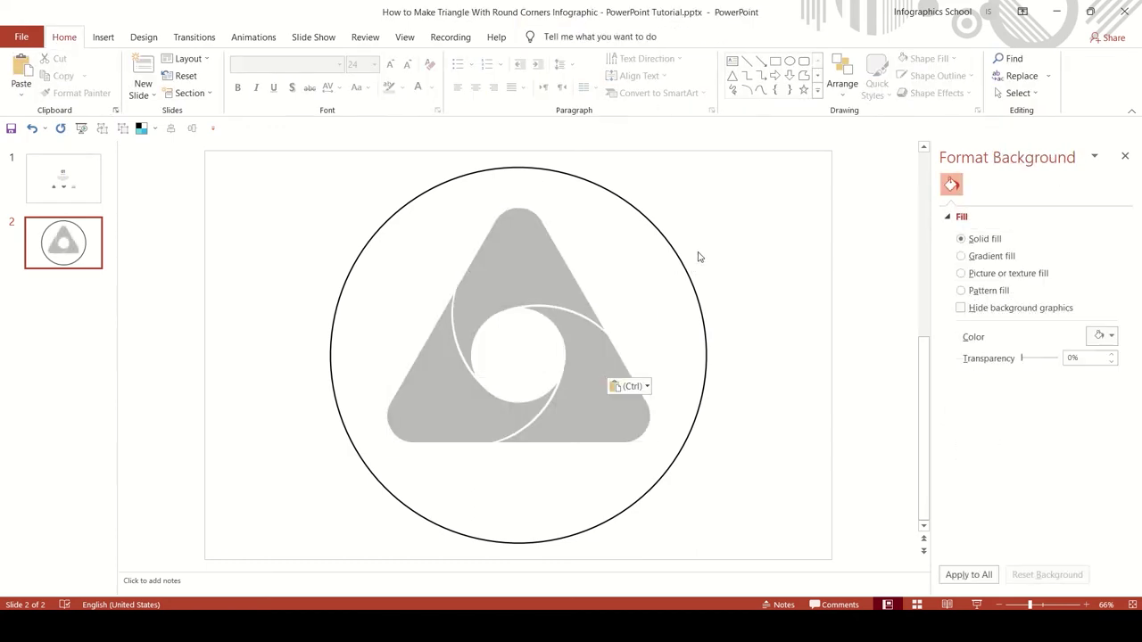
scroll(561, 303, "up", 3)
scroll(566, 308, "down", 2)
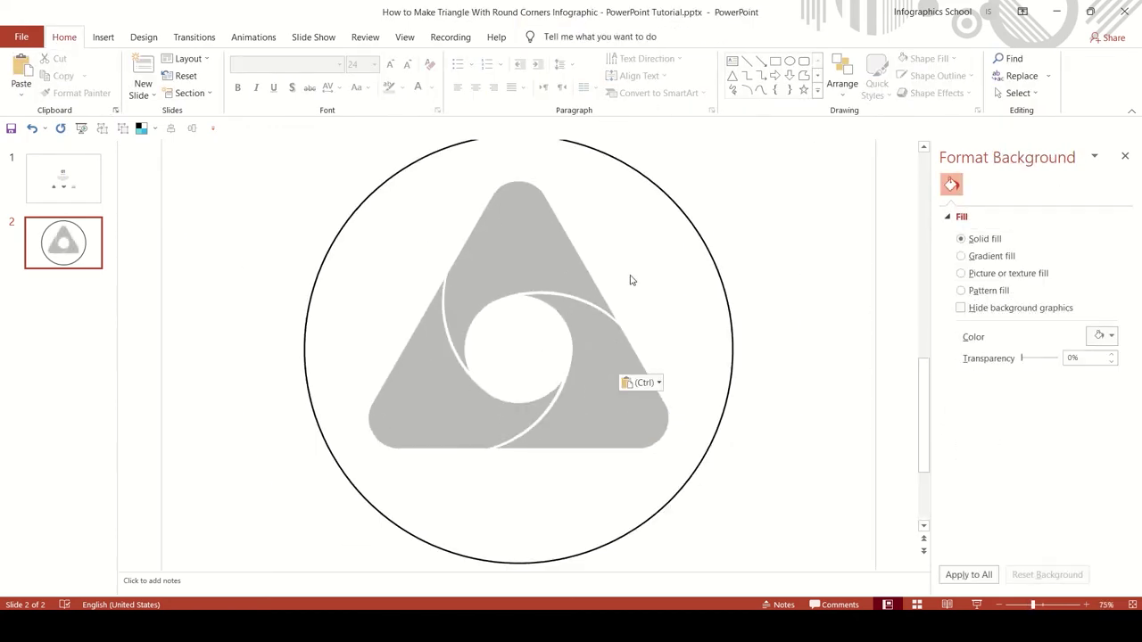
left_click(330, 459)
key("Delete")
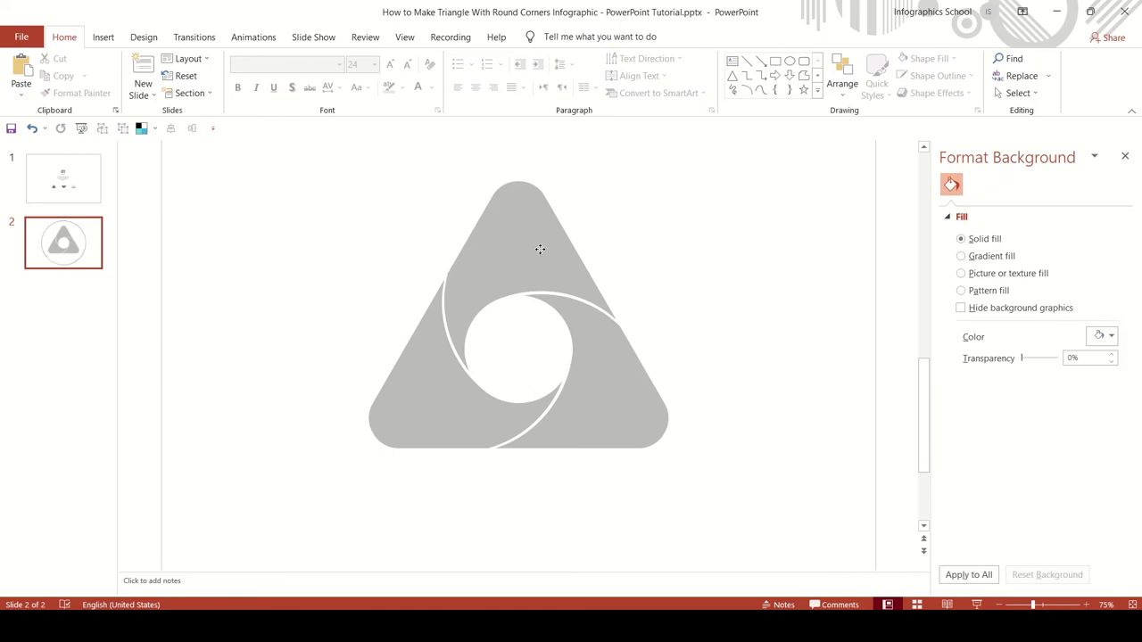
Fill the top segment light cyan, the right segment light blue and the left pink
left_click(538, 247)
left_click(551, 37)
left_click(564, 58)
left_click(567, 93)
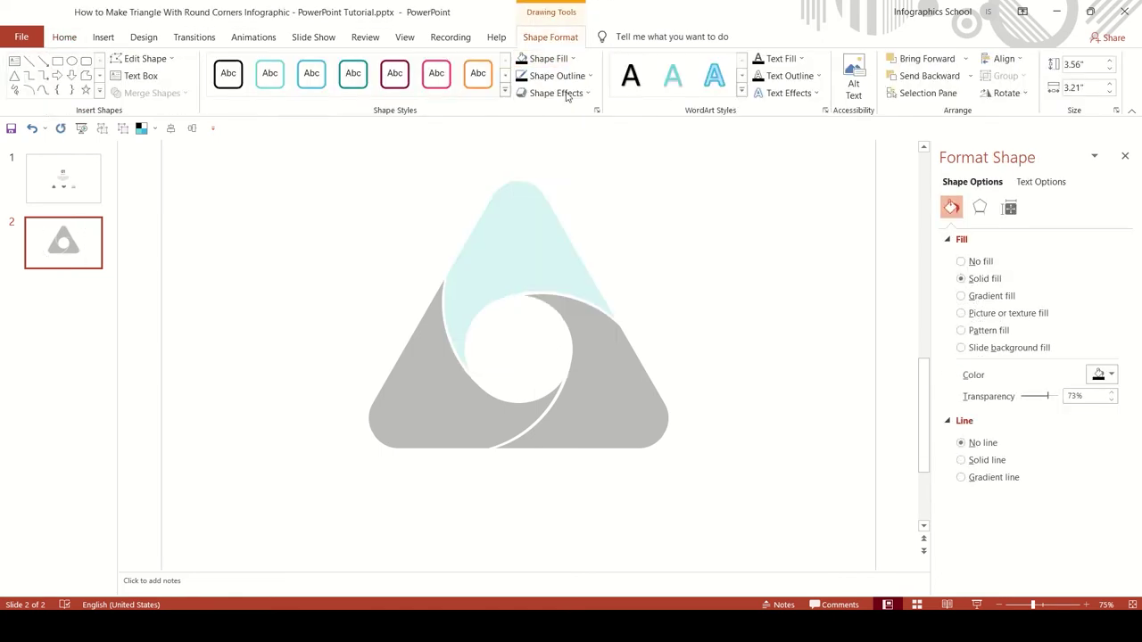
left_click(620, 384)
left_click(558, 58)
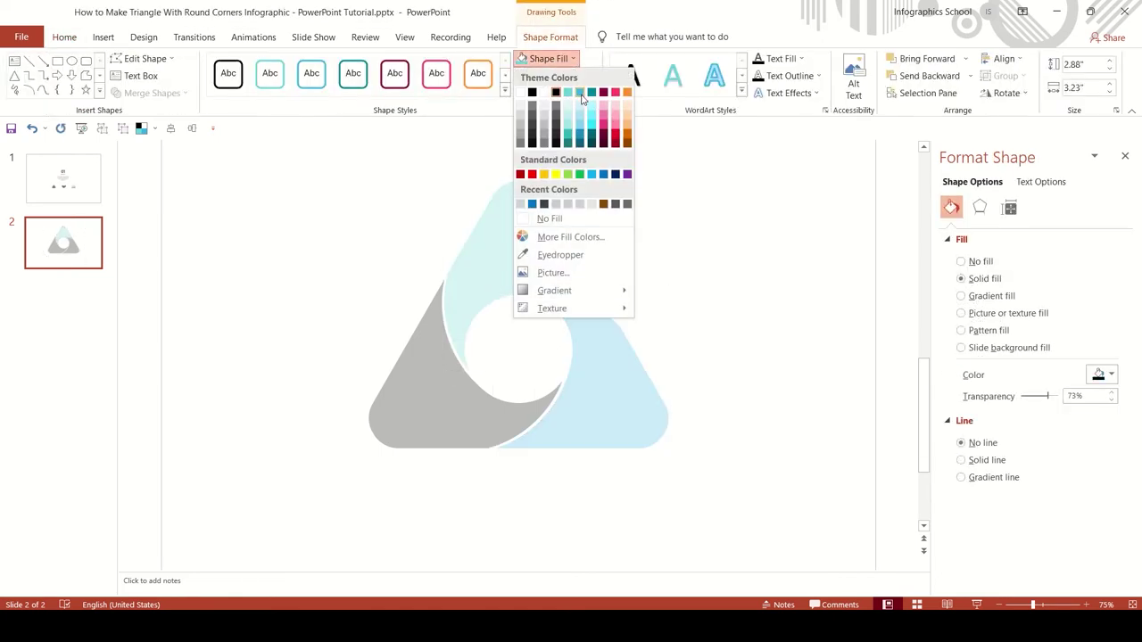
left_click(582, 100)
left_click(431, 403)
left_click(548, 58)
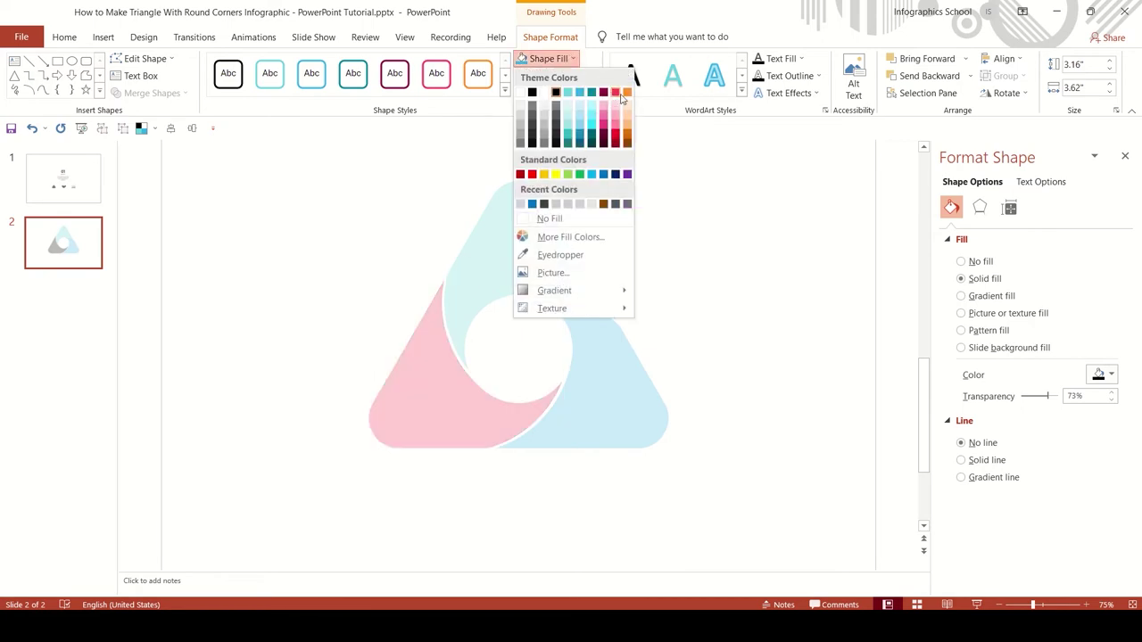
left_click(614, 93)
Set all three segments to 0% transparency so they are fully opaque
left_click(529, 259, "shift")
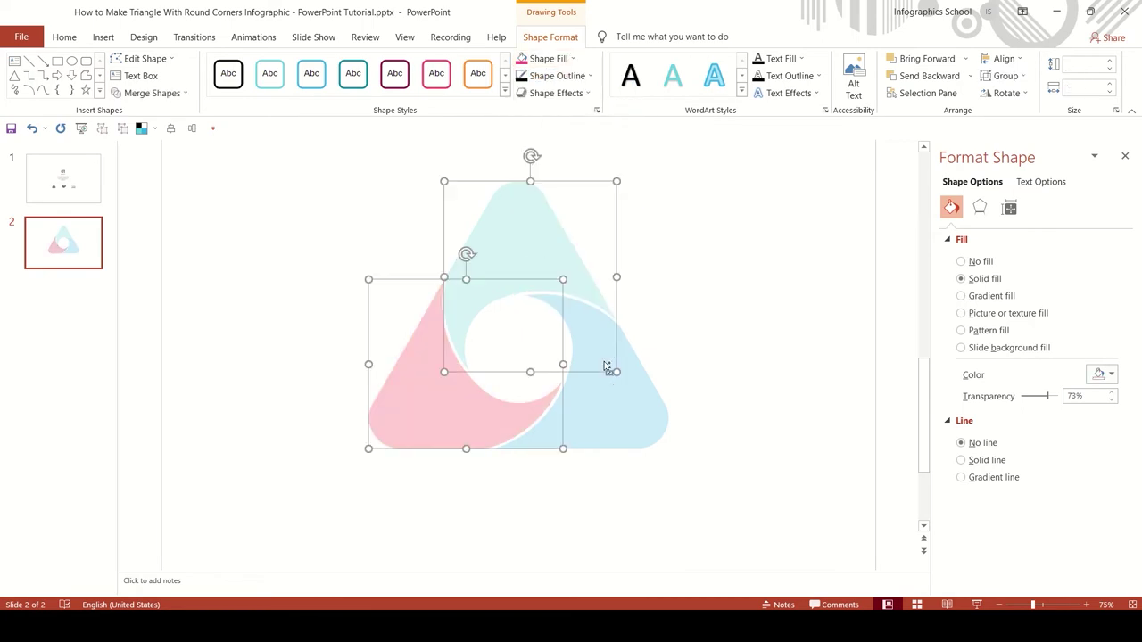
left_click(606, 363, "shift")
left_click_drag(1047, 396, 999, 401)
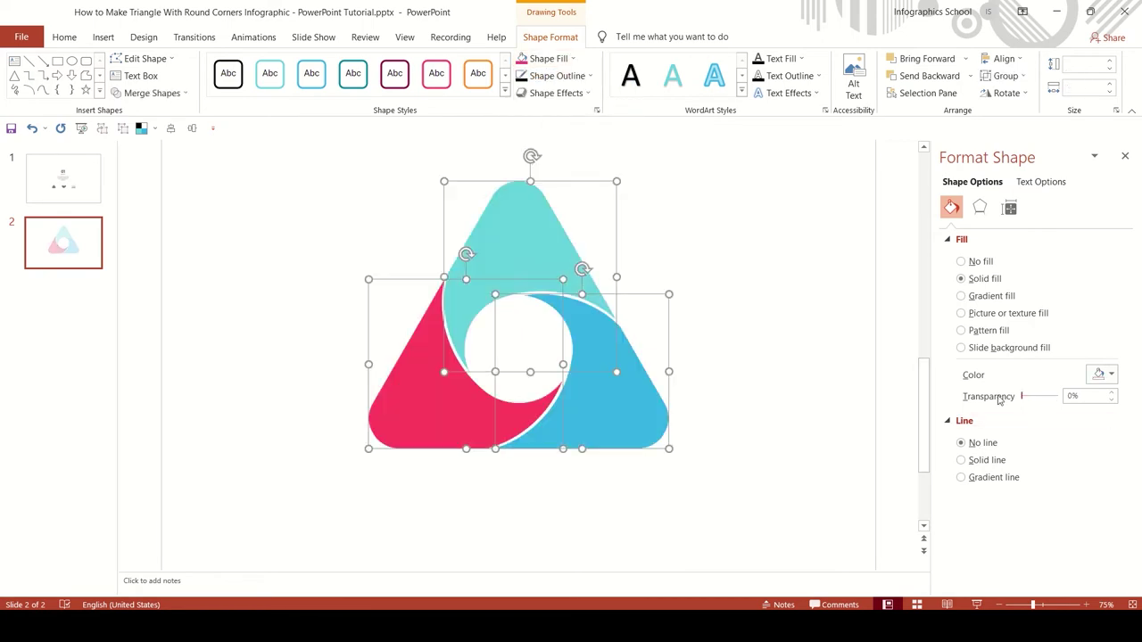
left_click(728, 370)
left_click_drag(379, 468, 379, 467)
Group the three coloured segments into one object
right_click(583, 419)
mouse_move(651, 256)
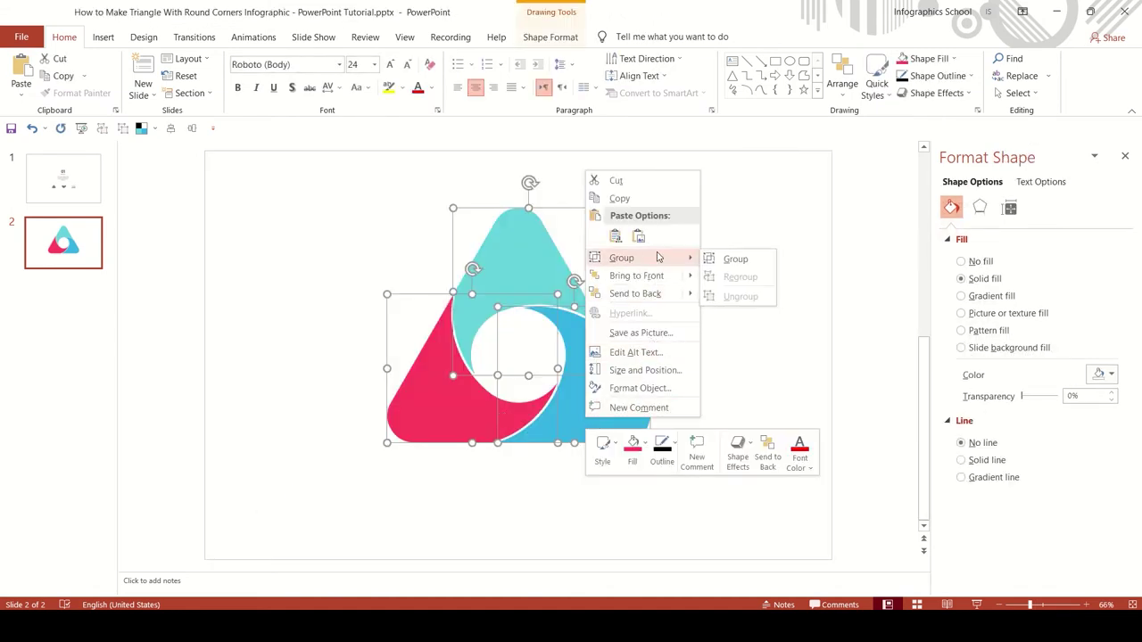
left_click(735, 259)
Align the group to the slide's middle and enlarge it to about 7.41" × 8.31"
left_click(551, 37)
left_click(1002, 58)
left_click(1002, 58)
left_click(1003, 58)
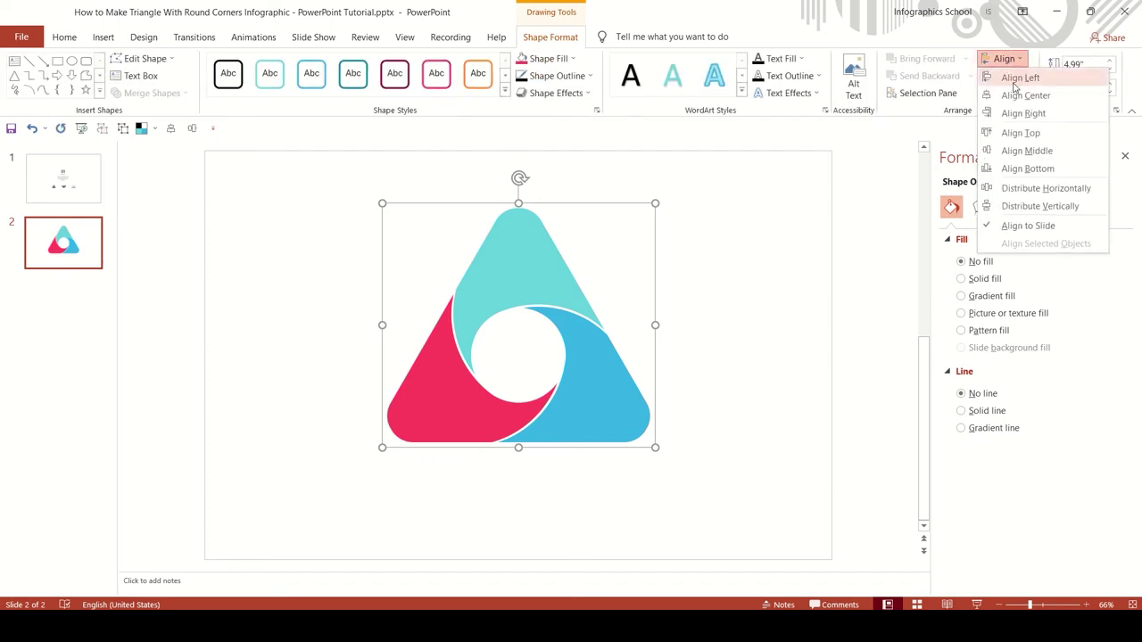
left_click(1026, 151)
left_click_drag(656, 234, 713, 226)
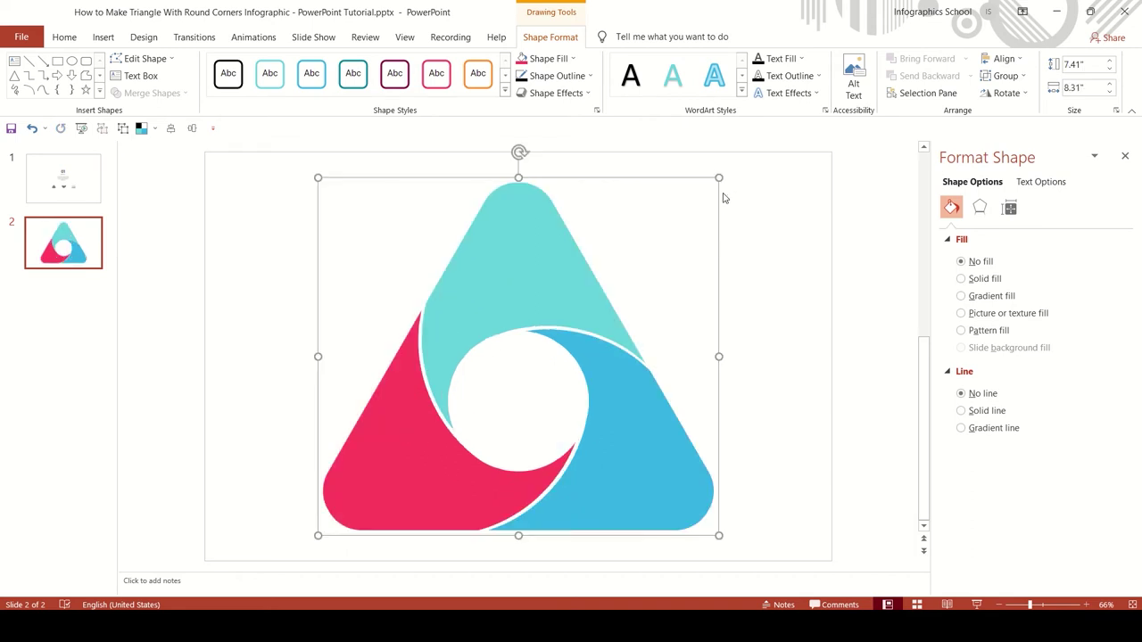
Give the teal, red and light blue segments each a Dark Variation gradient fill
left_click(806, 232)
left_click(518, 236)
left_click(517, 236)
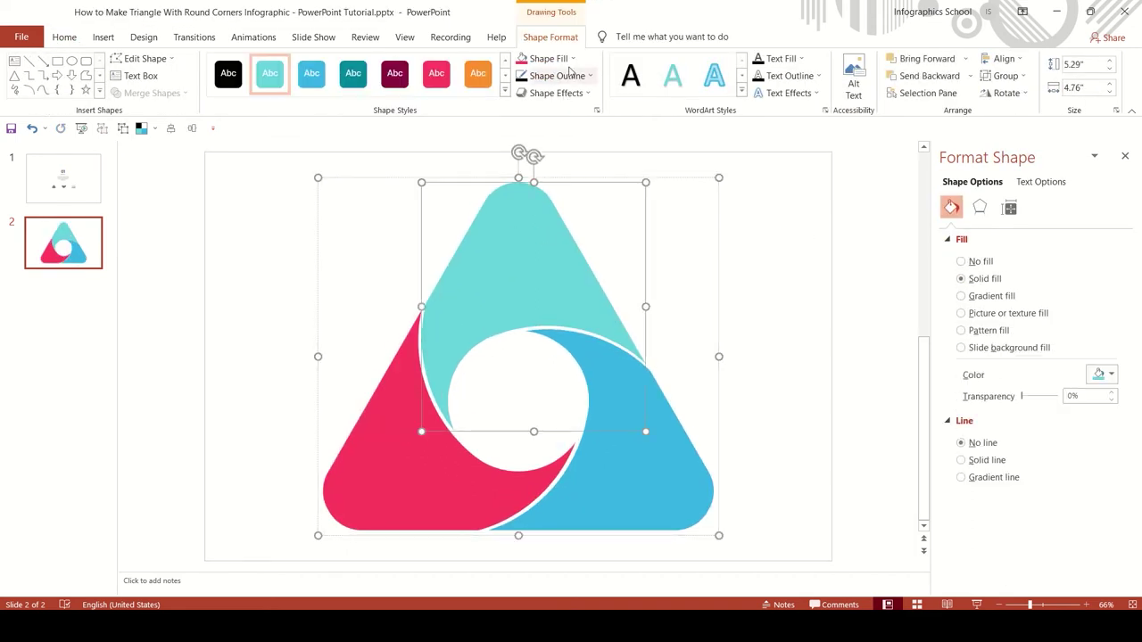
left_click(548, 58)
mouse_move(597, 295)
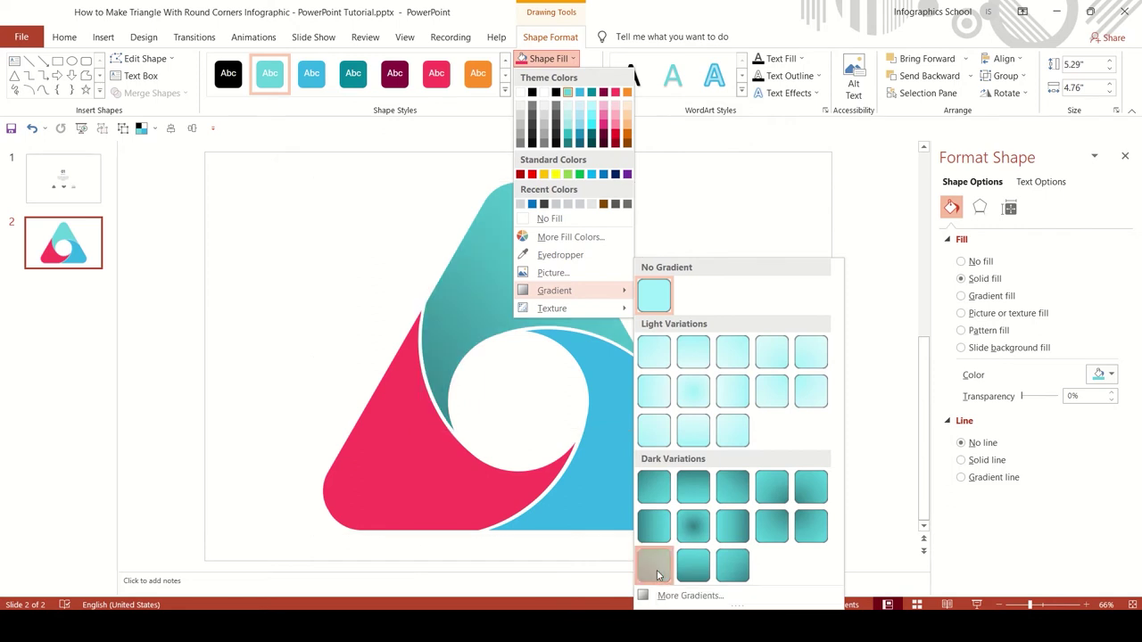
left_click(656, 576)
left_click(561, 60)
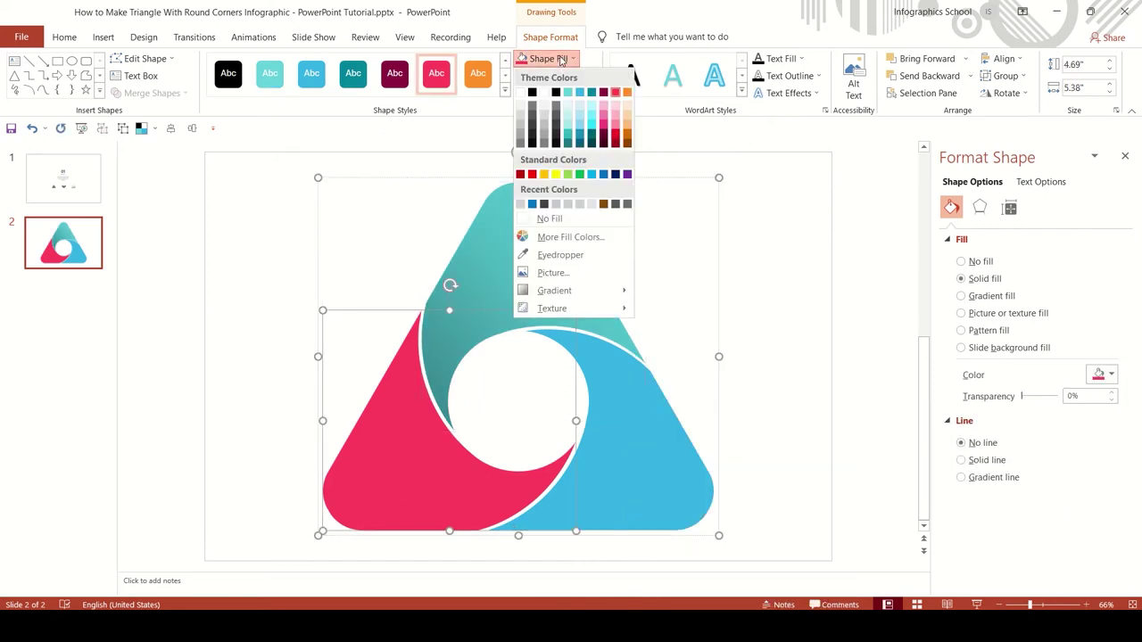
mouse_move(558, 291)
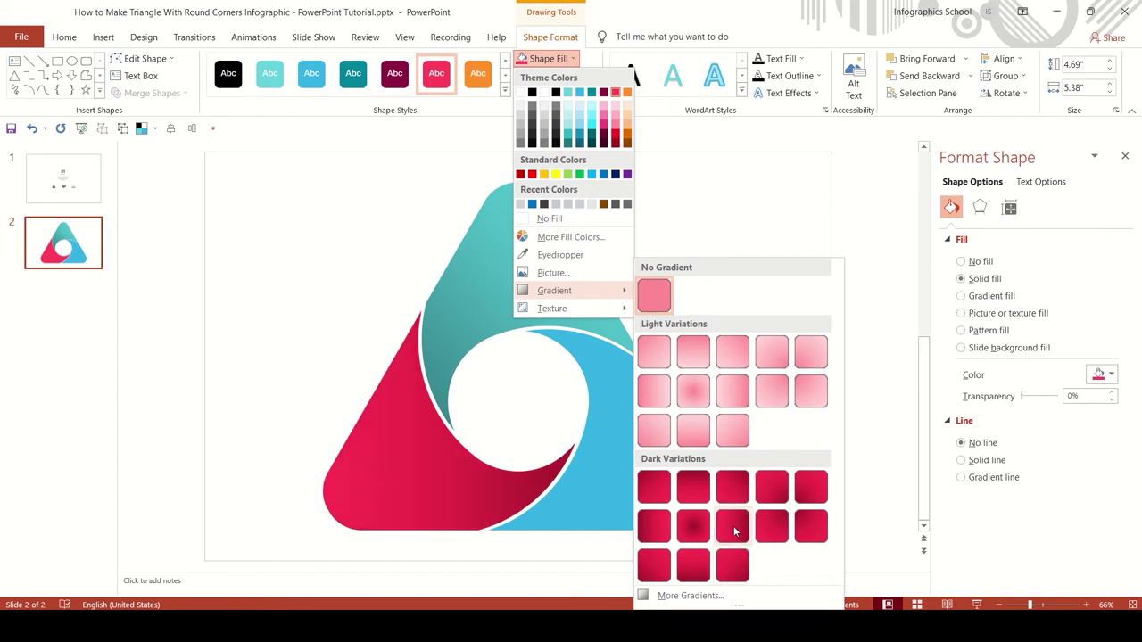
left_click(733, 525)
left_click(683, 486)
left_click(548, 57)
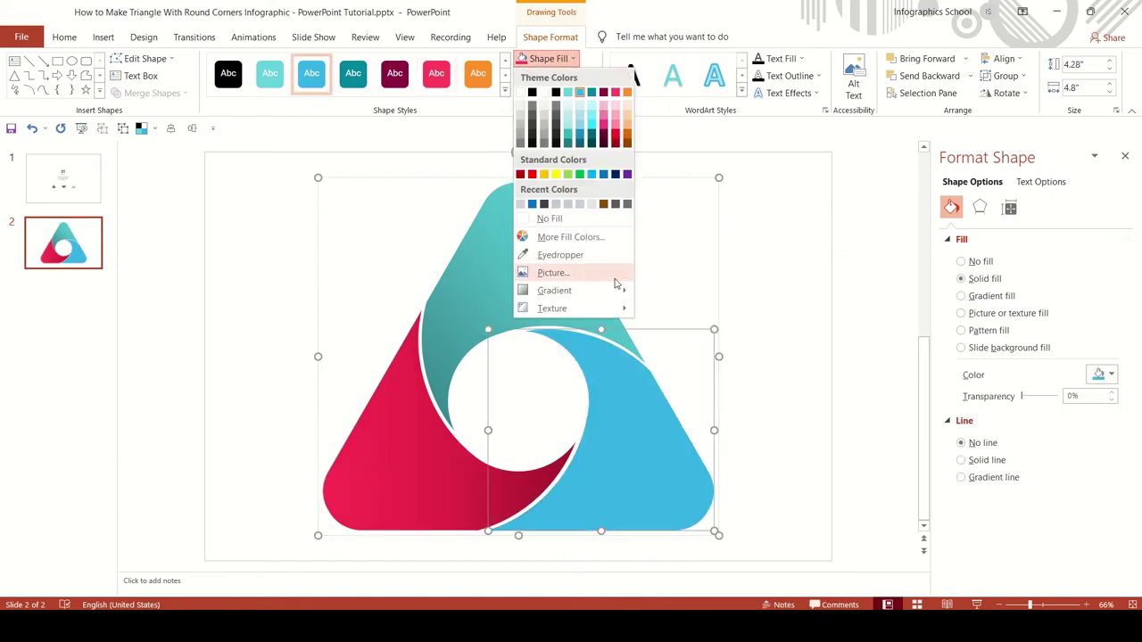
mouse_move(571, 290)
left_click(660, 495)
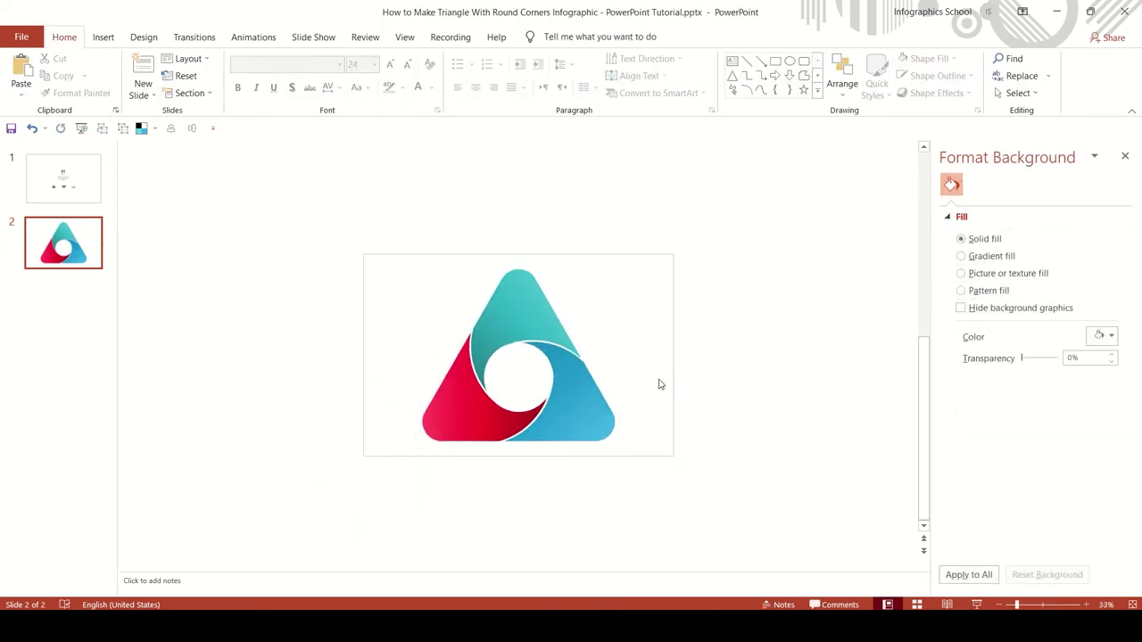
Copy the Lorem ipsum text box from slide 1 into the teal segment
scroll(556, 372, "up", 2)
scroll(595, 358, "up", 2)
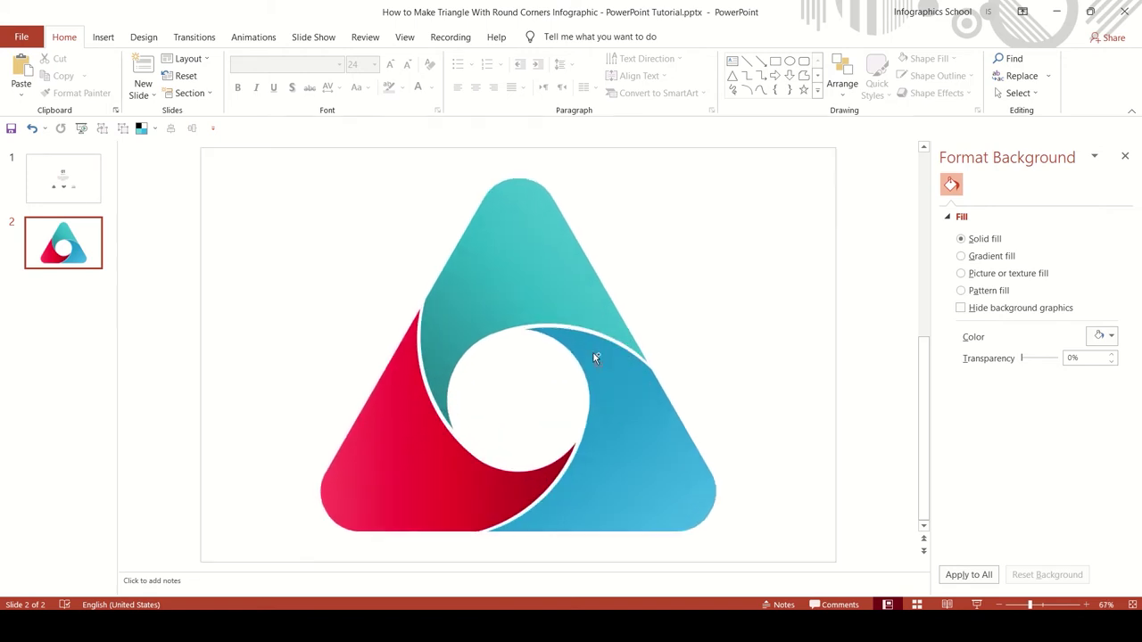
left_click(101, 182)
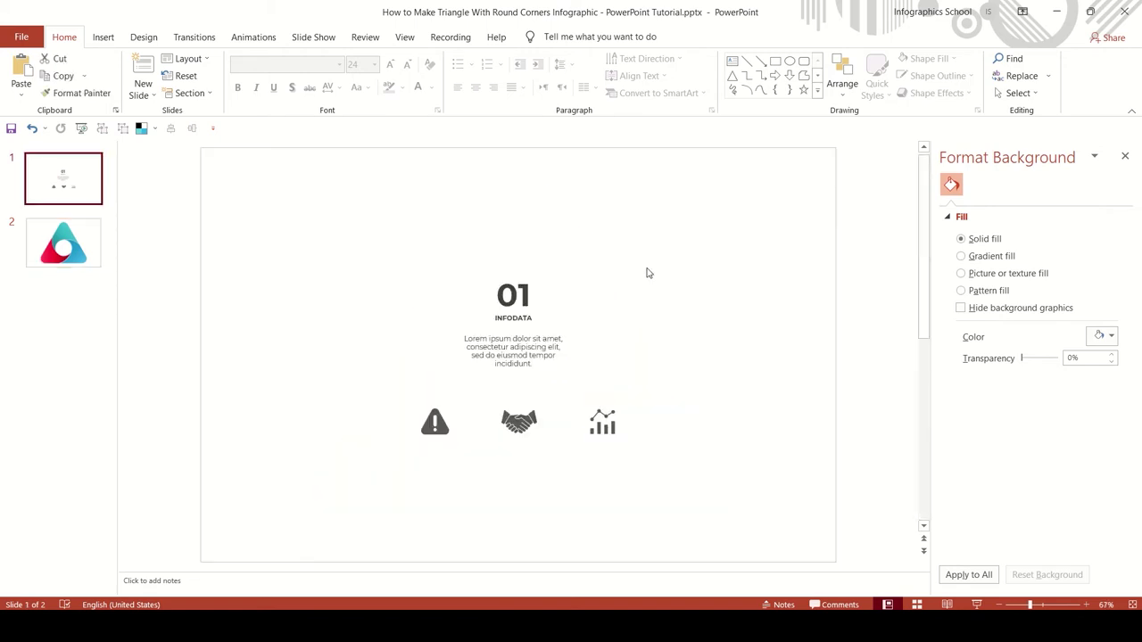
left_click(548, 336)
right_click(548, 336)
left_click(585, 304)
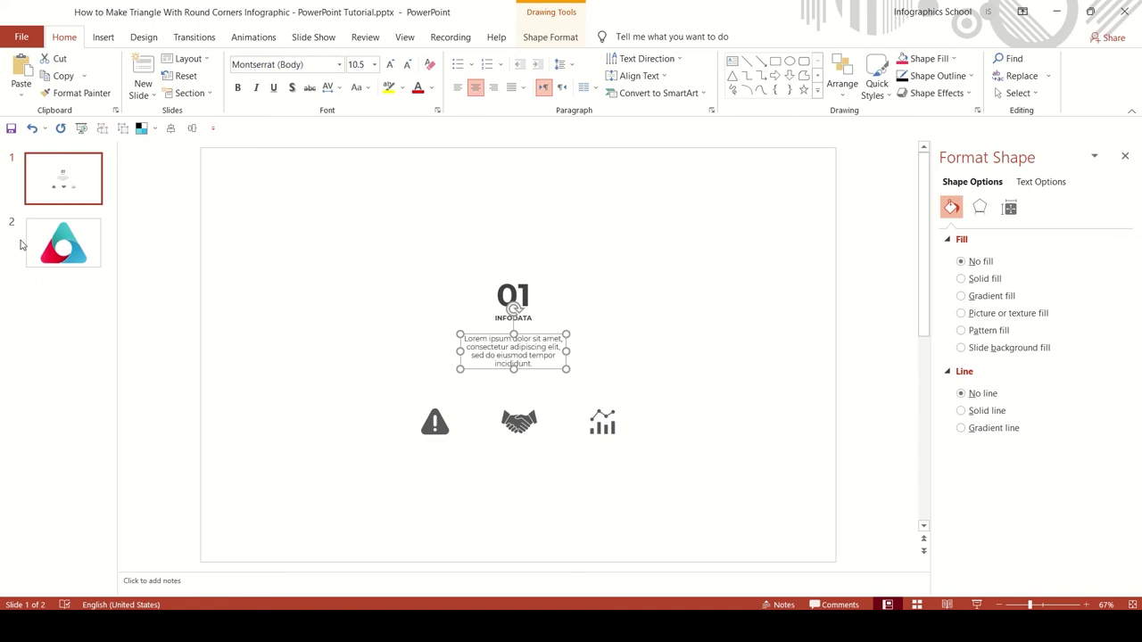
left_click(27, 247)
right_click(223, 287)
left_click(250, 313)
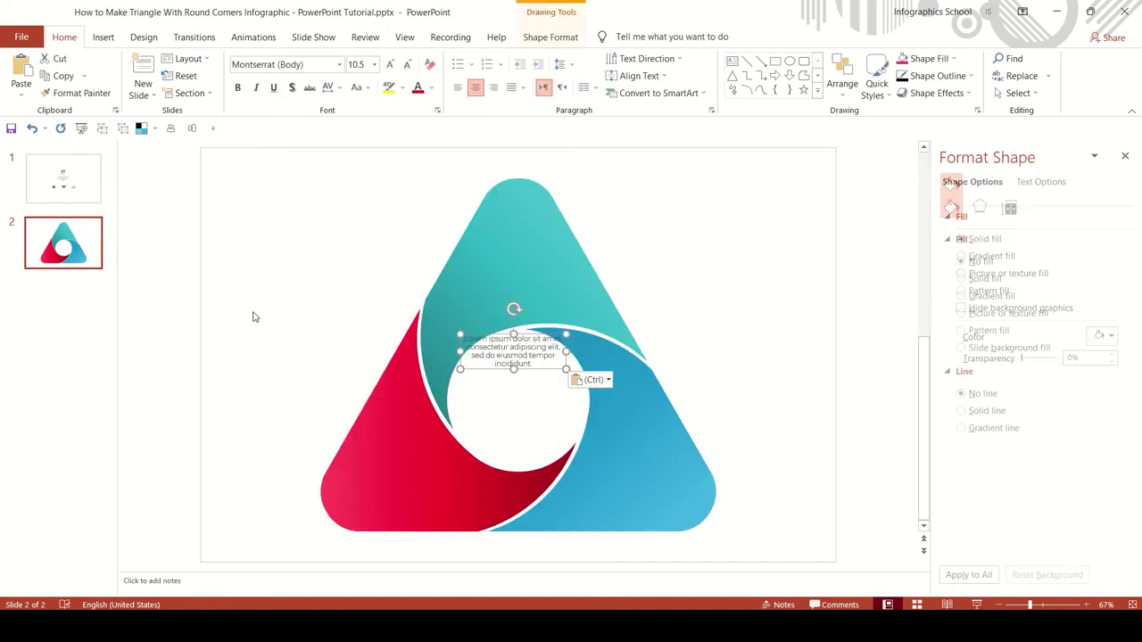
left_click_drag(514, 352, 514, 278)
Centre the text horizontally on the triangle and make it white
left_click(542, 244, "shift")
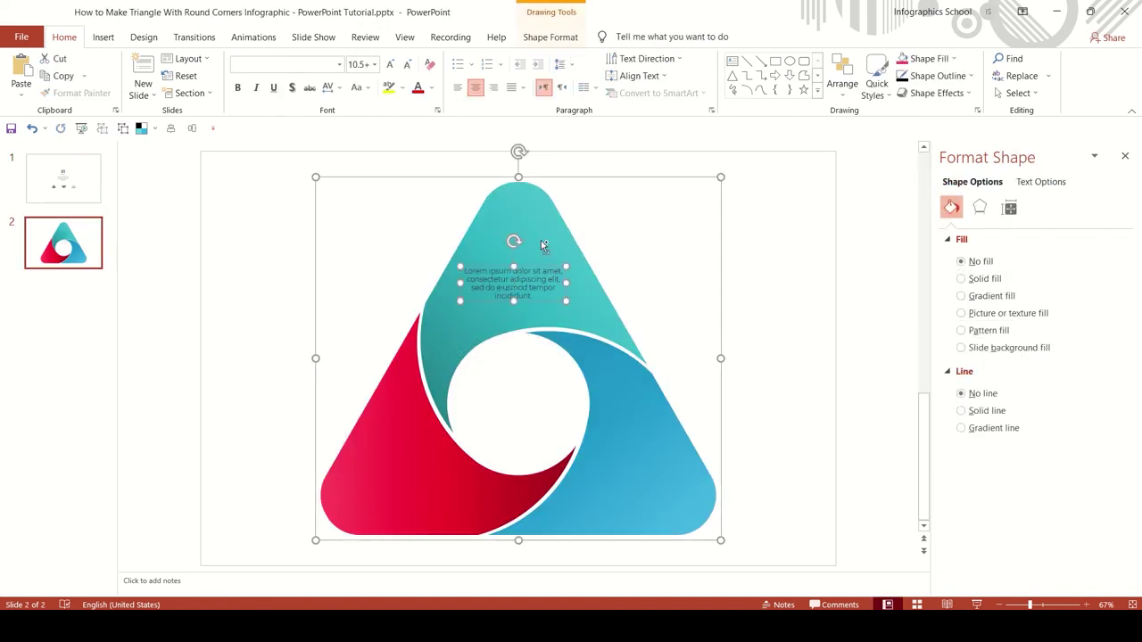
left_click(550, 37)
left_click(999, 56)
left_click(1019, 94)
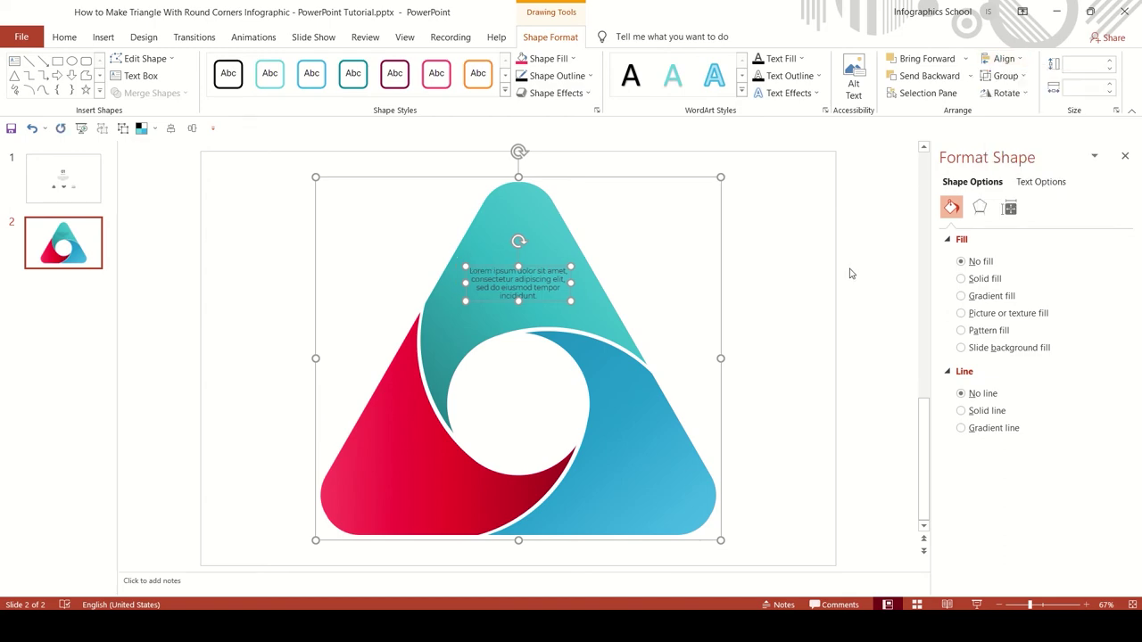
key("Escape")
left_click(542, 285)
left_click(801, 58)
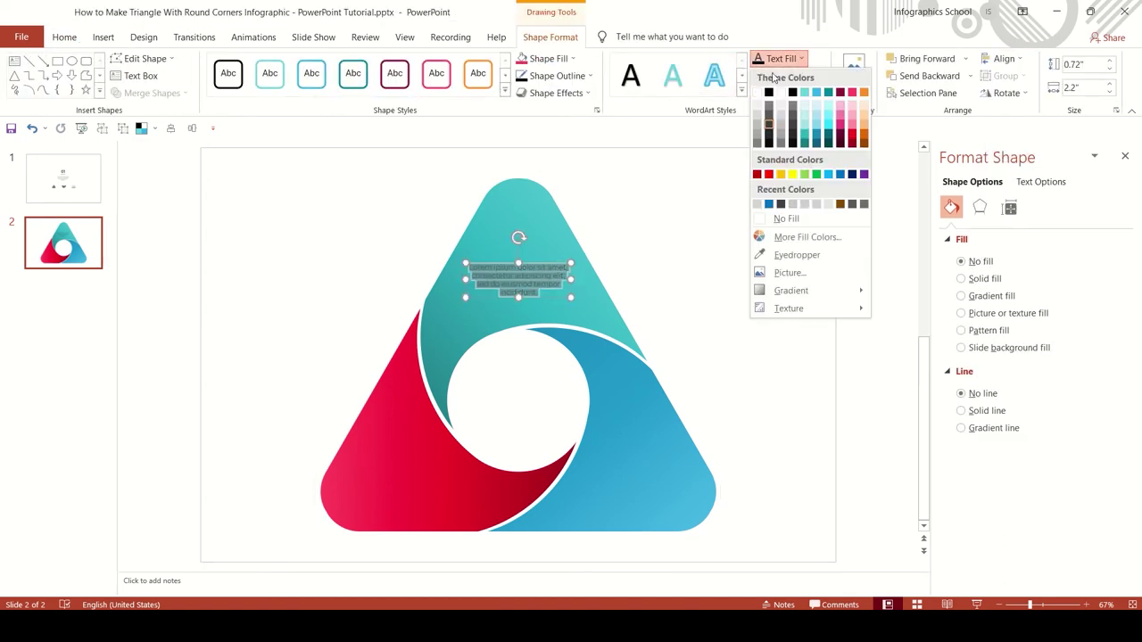
left_click(760, 99)
left_click(688, 268)
Place a horizontally flipped copy of the text angled along the blue segment
left_click(538, 247)
mouse_move(538, 253)
left_mouse_down()
mouse_move(536, 424)
mouse_move(431, 424)
mouse_move(461, 416)
mouse_move(456, 467)
mouse_move(639, 468)
left_mouse_up()
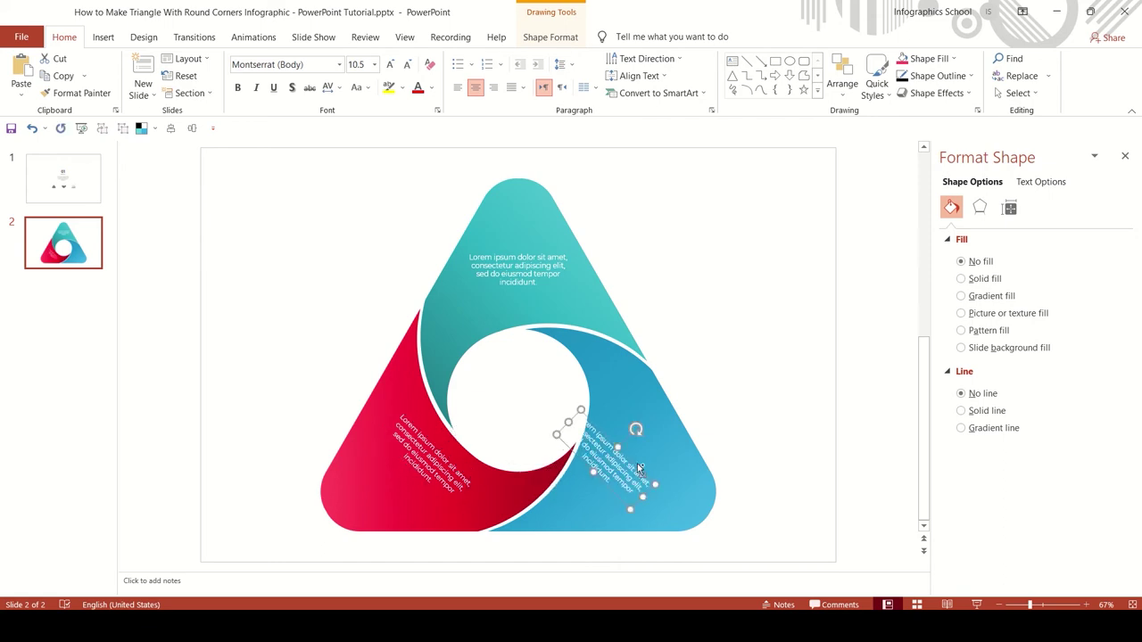
left_click(551, 36)
left_click(1006, 93)
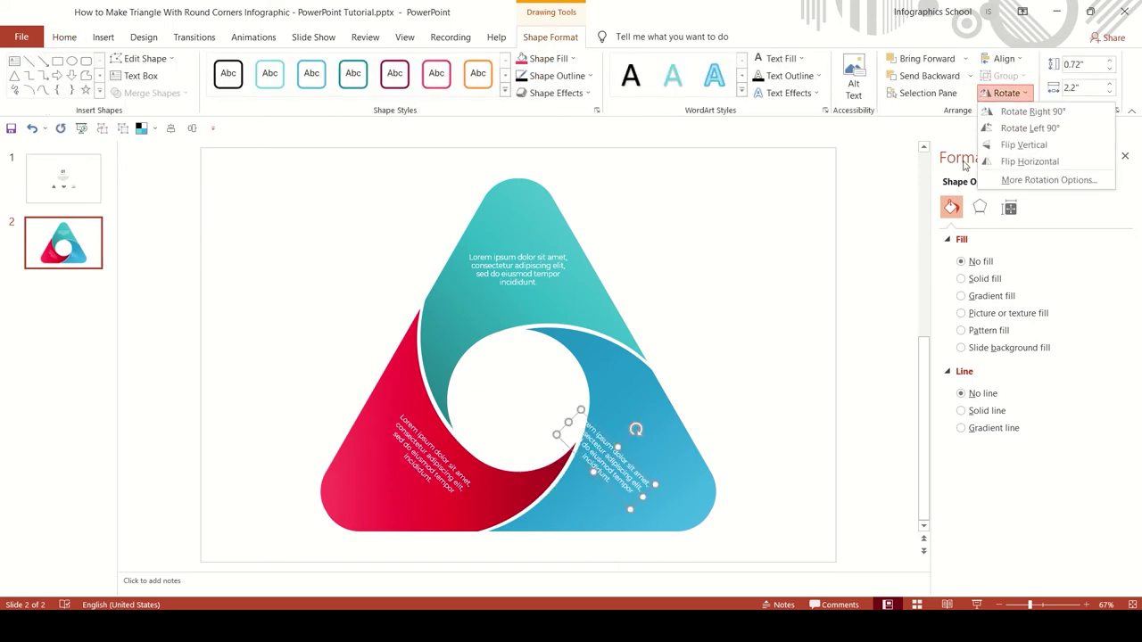
left_click(1027, 162)
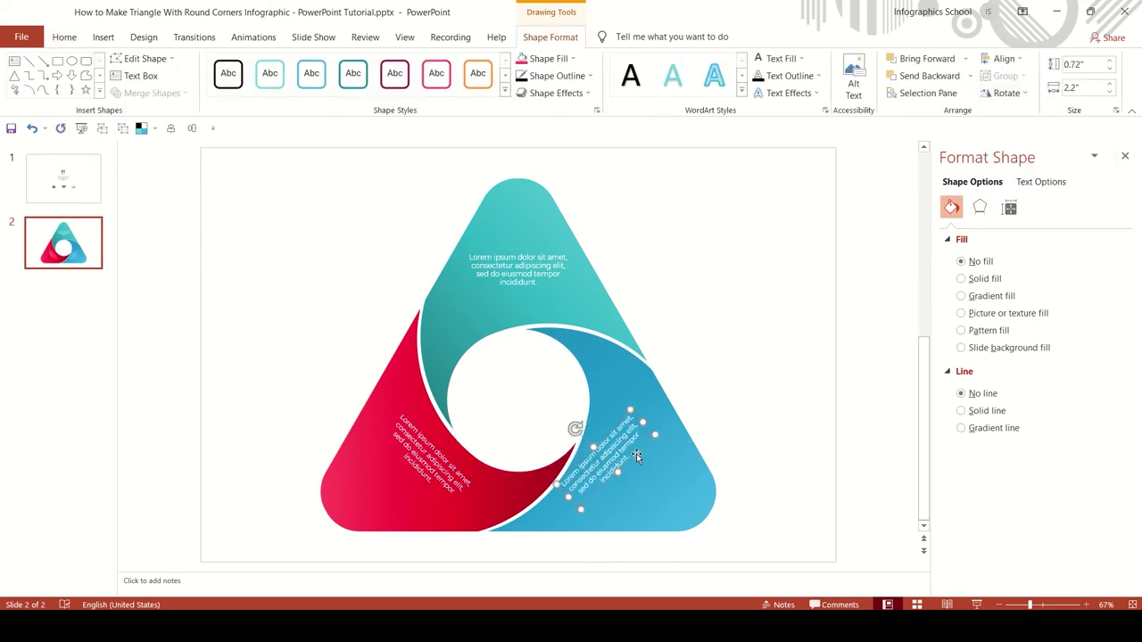
key("Right")
key("Right")
key("Right")
key("Right")
mouse_move(596, 427)
left_mouse_down()
mouse_move(585, 422)
mouse_move(586, 435)
left_mouse_up()
key("ctrl+a")
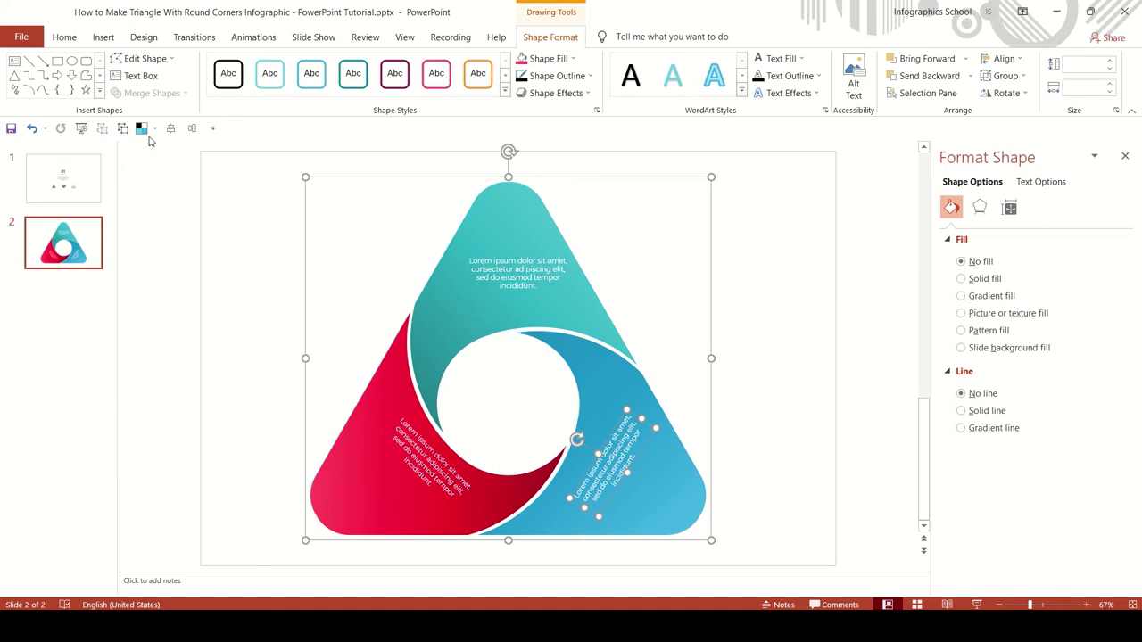
left_click(32, 129)
left_click(586, 434)
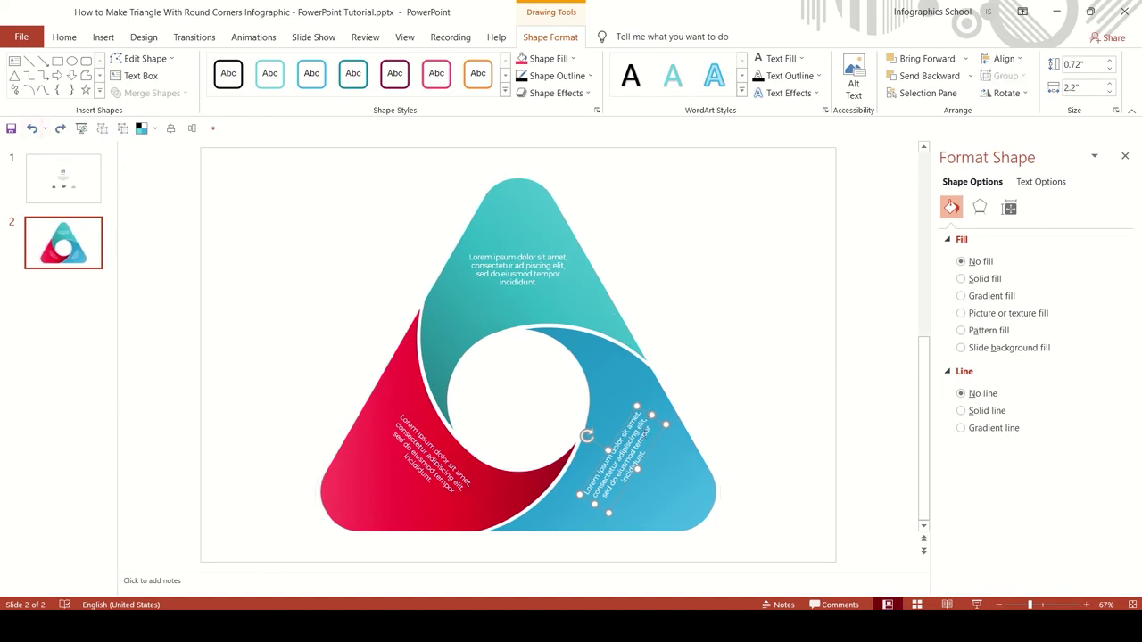
left_click(712, 359)
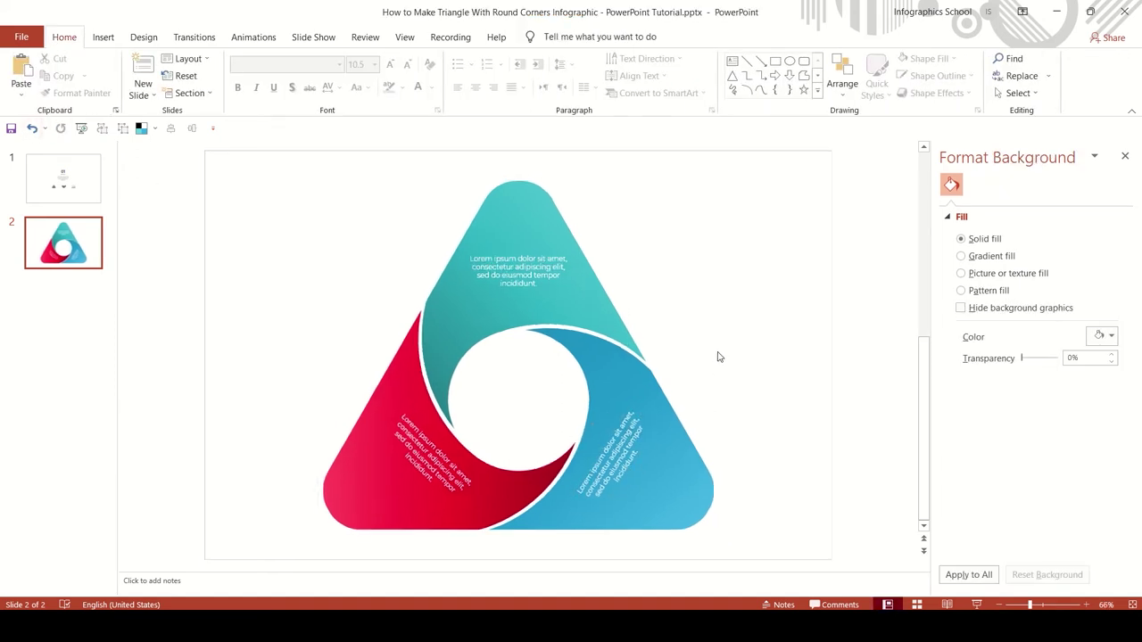
Copy the 01 INFODATA heading from slide 1 and paste it onto the triangle slide
key("Page_Up")
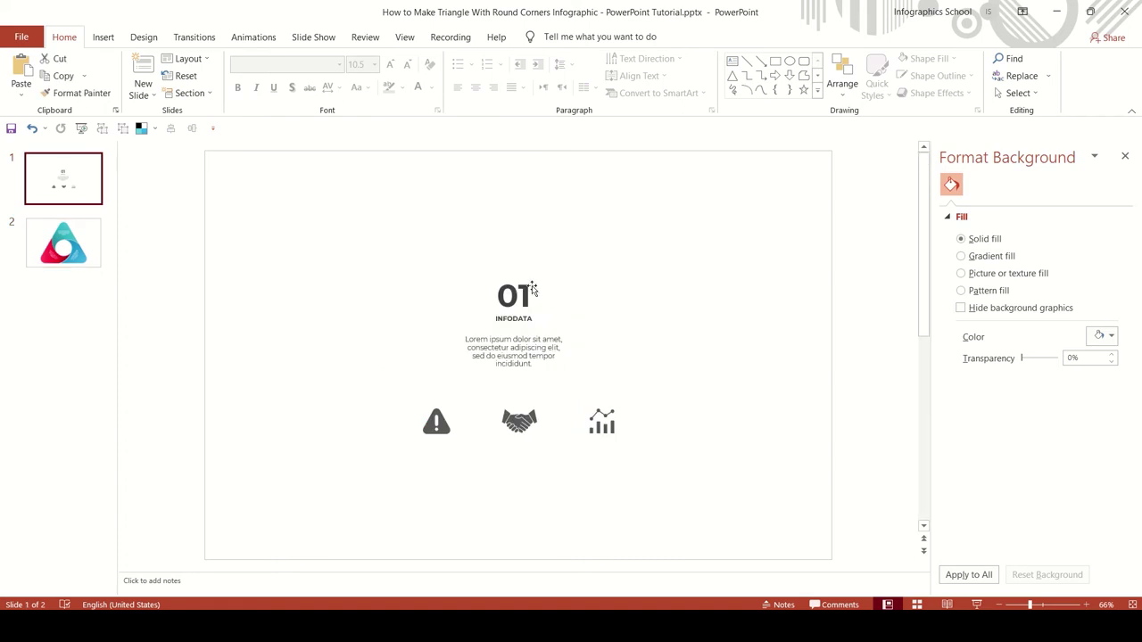
right_click(532, 290)
key("Escape")
key("Page_Down")
right_click(316, 338)
left_click(322, 355)
Move the heading into the teal segment and center it horizontally on the triangle
left_click_drag(526, 298, 529, 225)
left_click(557, 239, "shift")
left_click(551, 37)
left_click(1002, 58)
left_click(1019, 95)
Make the 01 INFODATA heading text white
left_click(780, 251)
left_click_drag(658, 178, 423, 264)
left_click(798, 59)
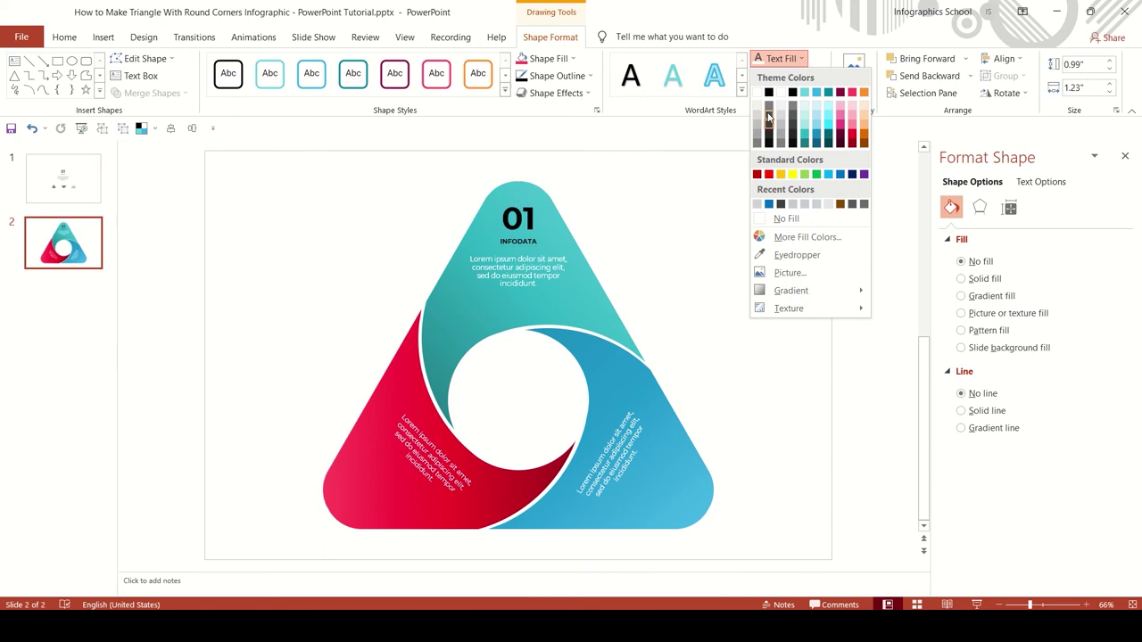
left_click(758, 94)
left_click(644, 181)
Copy the heading into the blue and red segments and renumber the blue one 02
left_click(533, 205)
left_click_drag(534, 205, 678, 461, "ctrl")
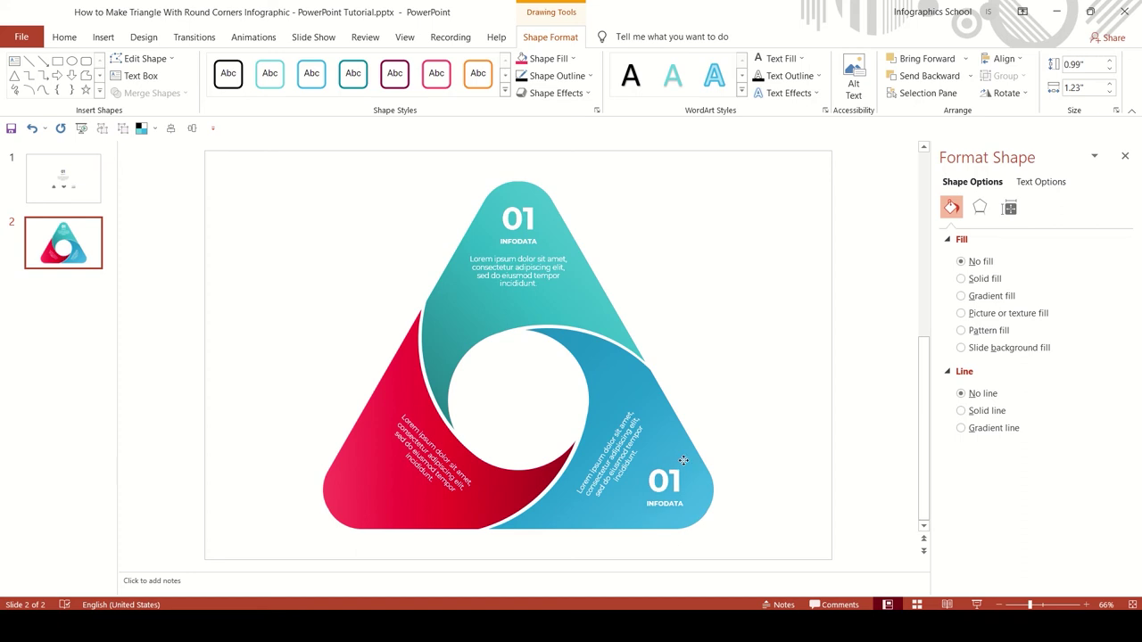
left_click_drag(666, 471, 388, 471, "ctrl")
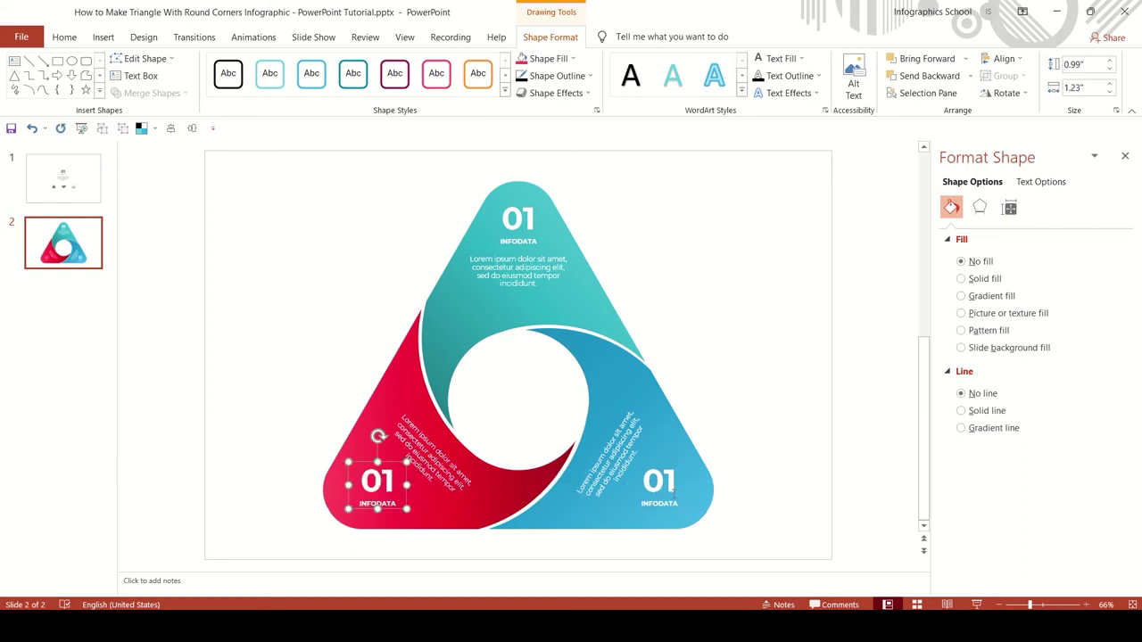
left_click(755, 427)
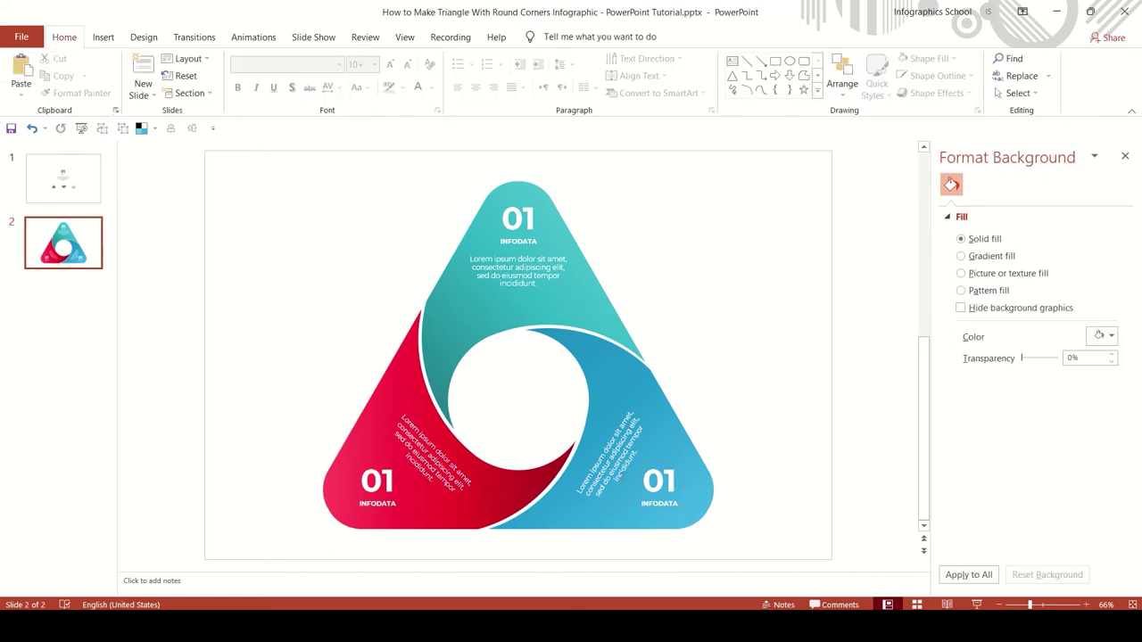
left_click(654, 475)
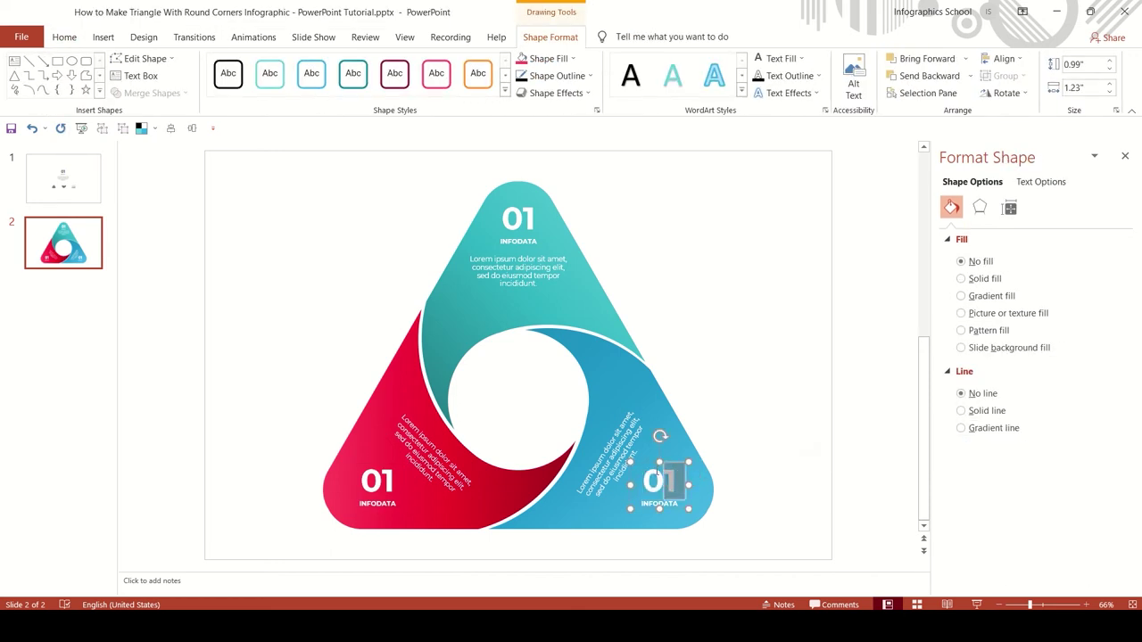
left_click_drag(685, 482, 660, 480)
type("2")
left_click_drag(390, 484, 382, 483)
Renumber the red heading 03, then cut the three icons from slide 1 and delete that slide
type("3")
left_click(654, 329)
left_click(60, 182)
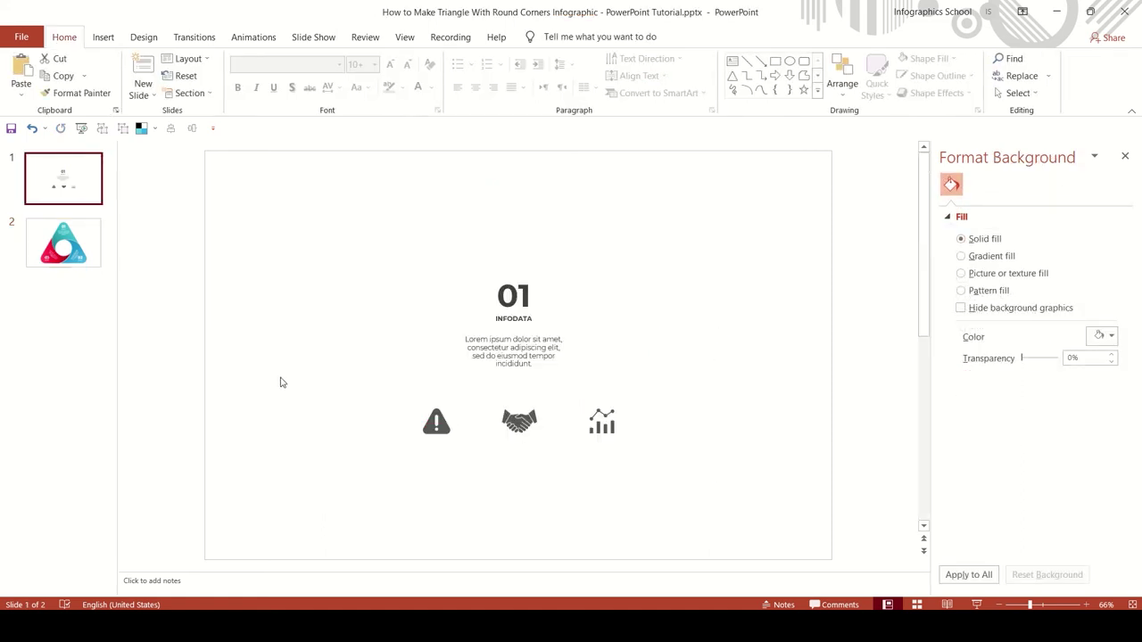
left_click_drag(280, 383, 856, 559)
right_click(536, 403)
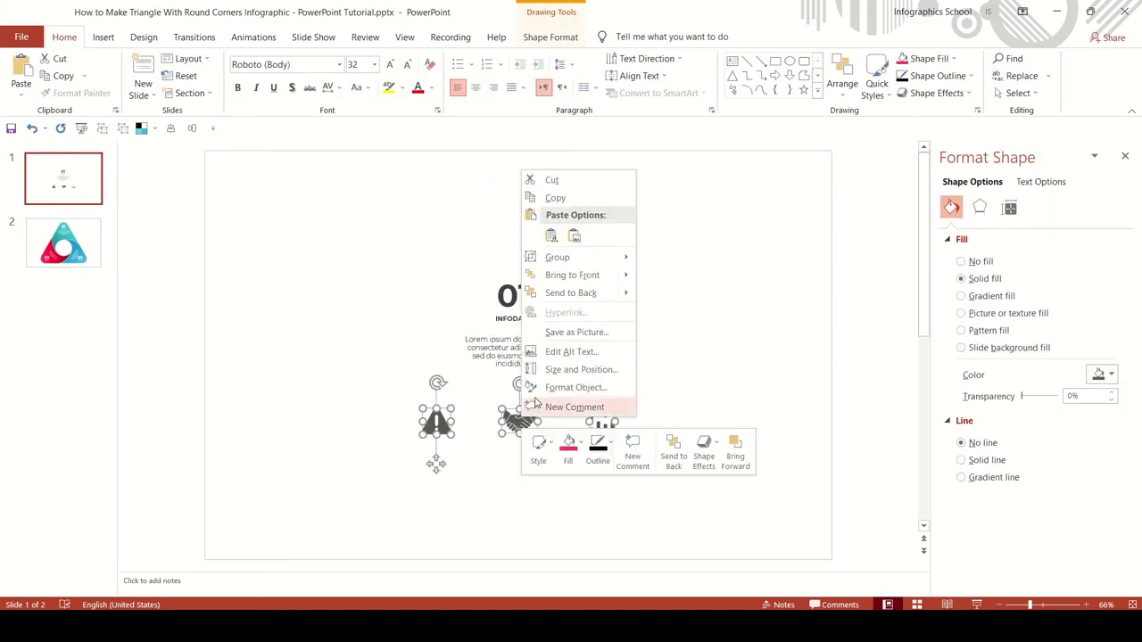
left_click(551, 179)
key("Delete")
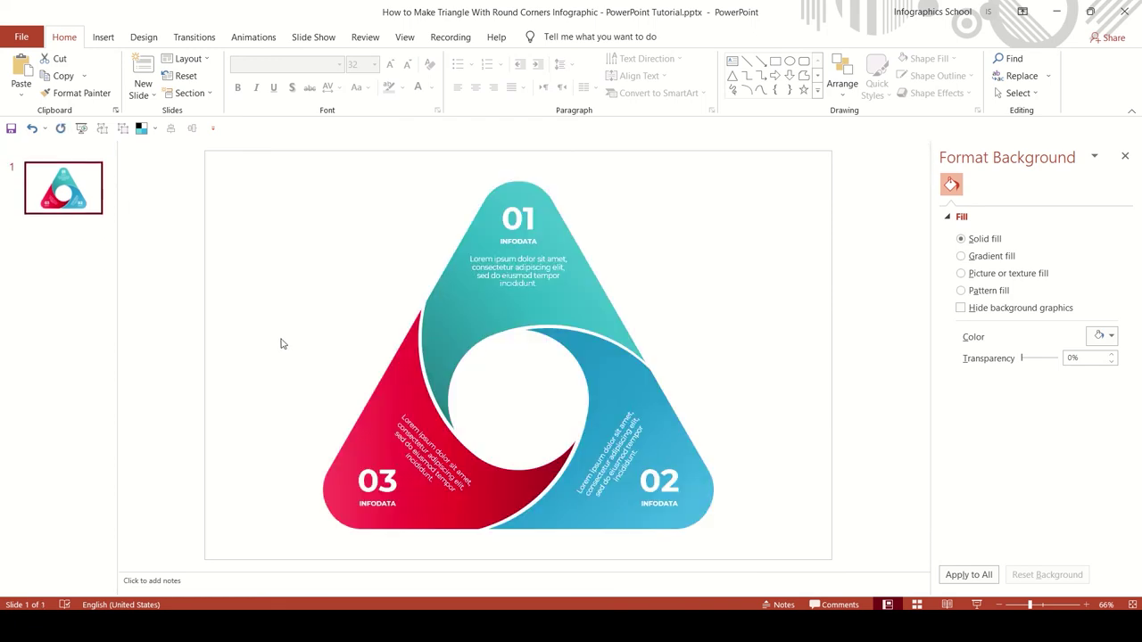
Paste the three icons onto the triangle slide beside the triangle
right_click(281, 339)
left_click(313, 371)
mouse_move(504, 416)
left_mouse_down()
mouse_move(711, 262)
mouse_move(471, 309)
left_mouse_up()
key("Escape")
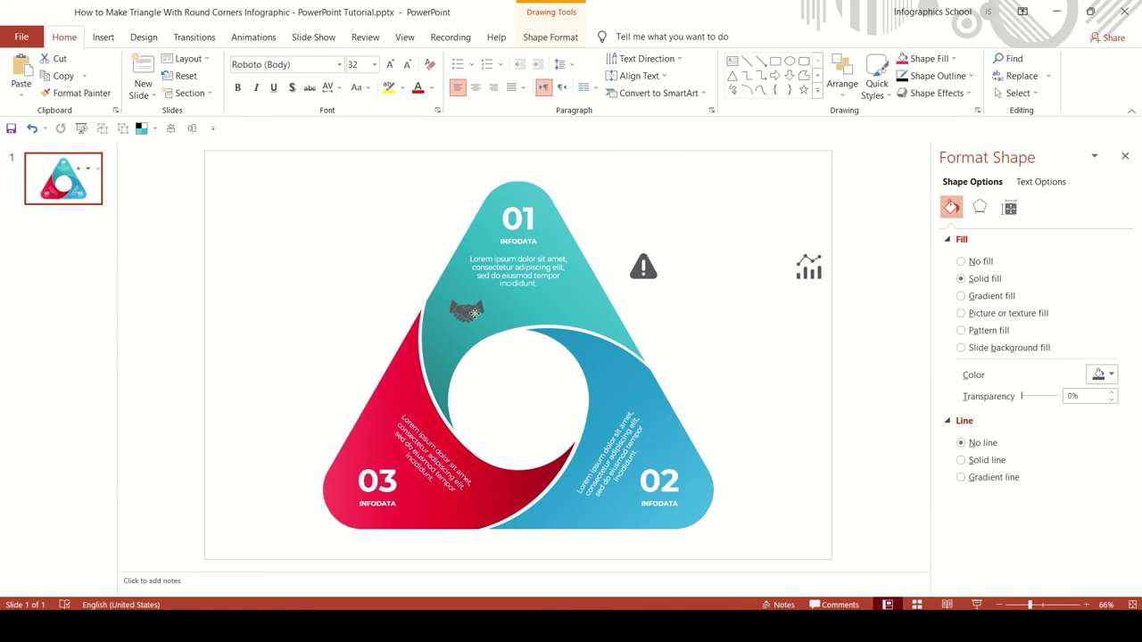
Make the handshake icon white
left_click(549, 40)
left_click(545, 58)
left_click(527, 92)
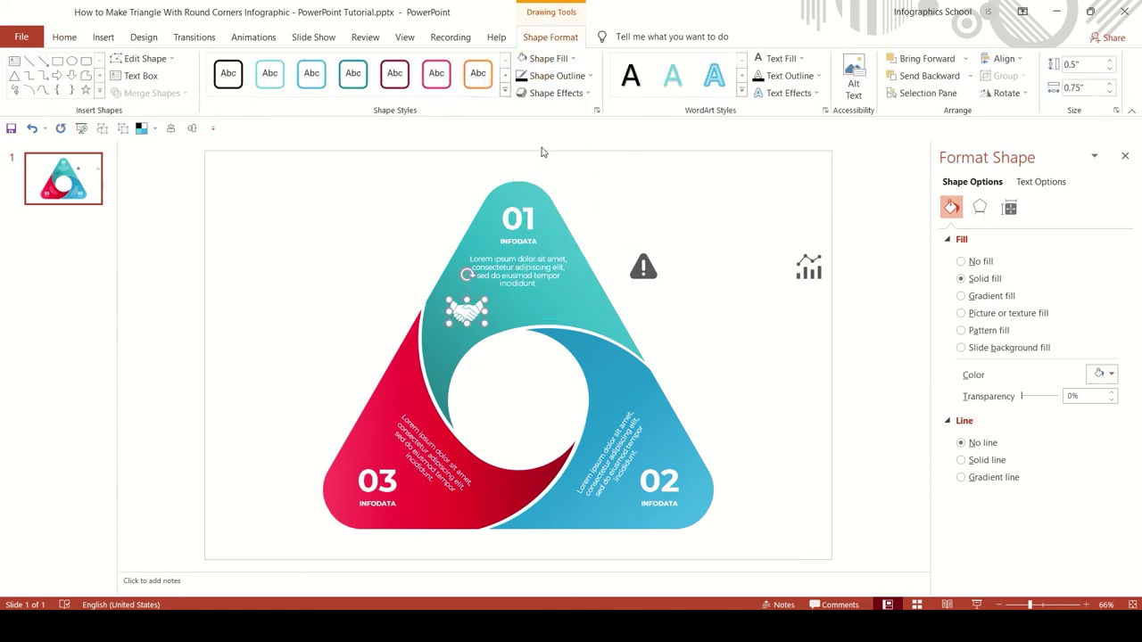
left_click(675, 306)
Move the warning icon into the blue segment and the chart icon into the red 03 segment
left_click_drag(639, 272, 624, 352)
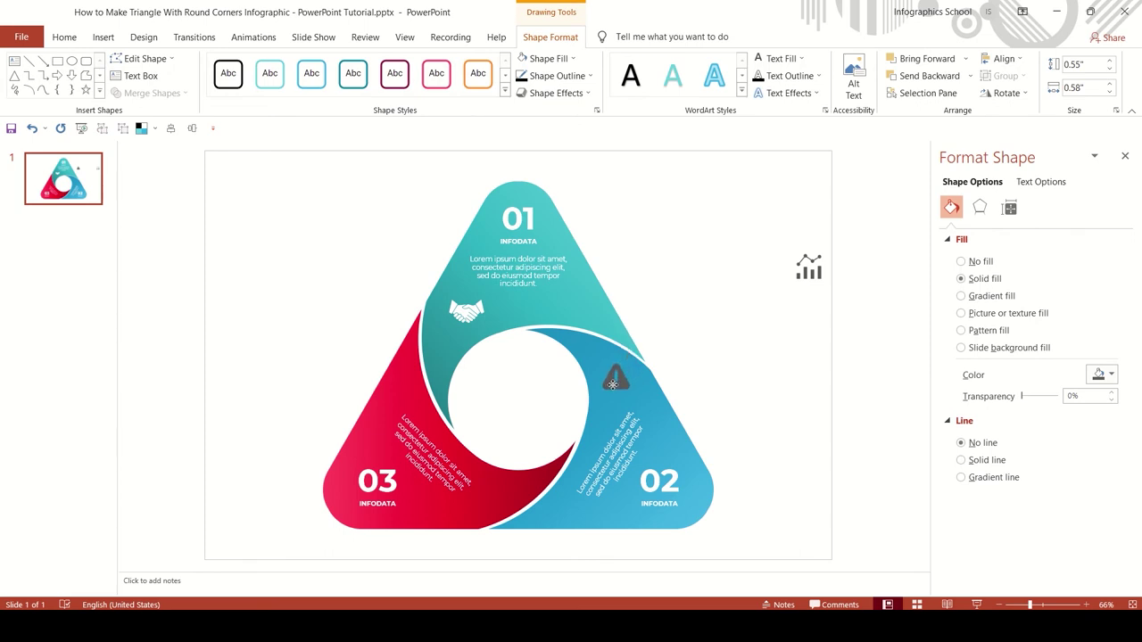
left_click(712, 365)
left_click_drag(813, 270, 591, 343)
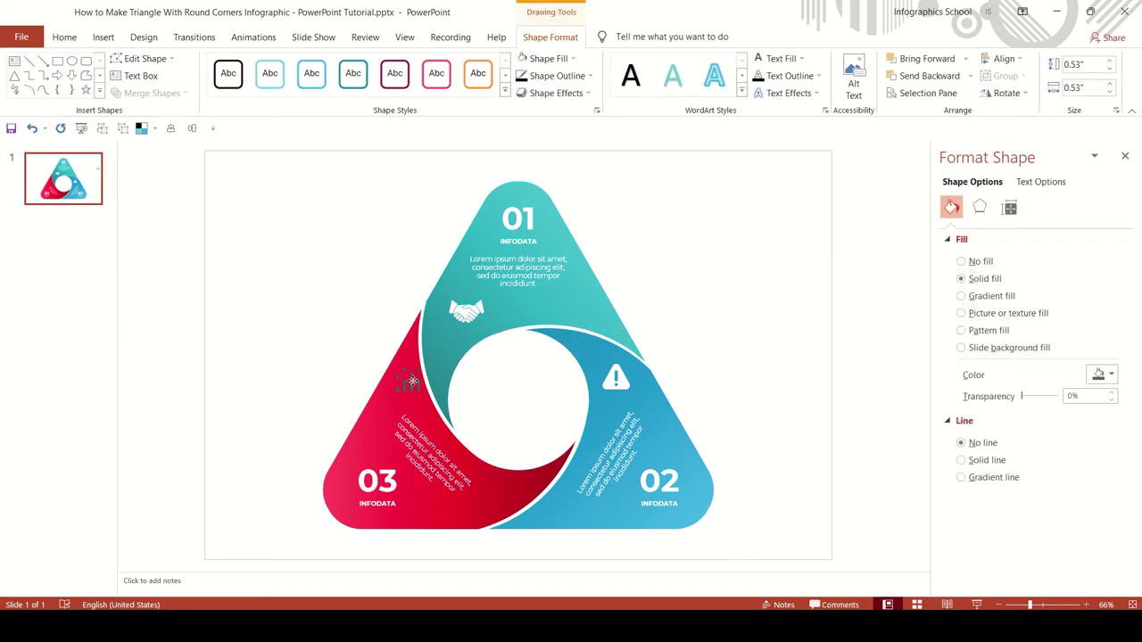
left_click(439, 438)
scroll(439, 438, "up", 3, "ctrl")
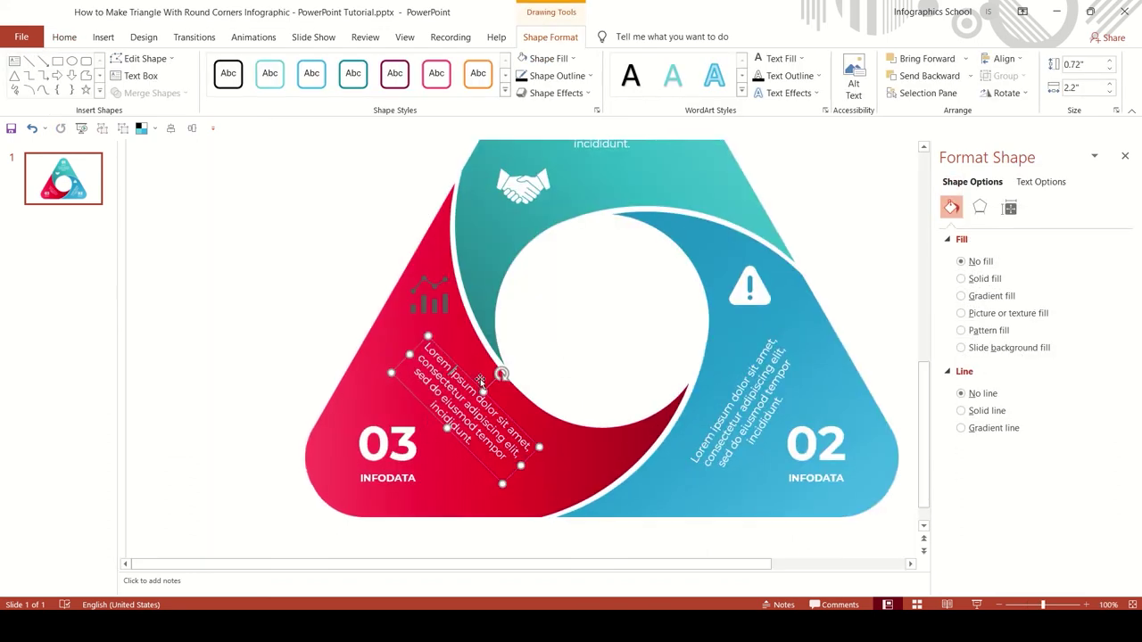
Nudge the 03 description text slightly down-right under the chart icon and check the layout
left_click_drag(474, 382, 475, 387)
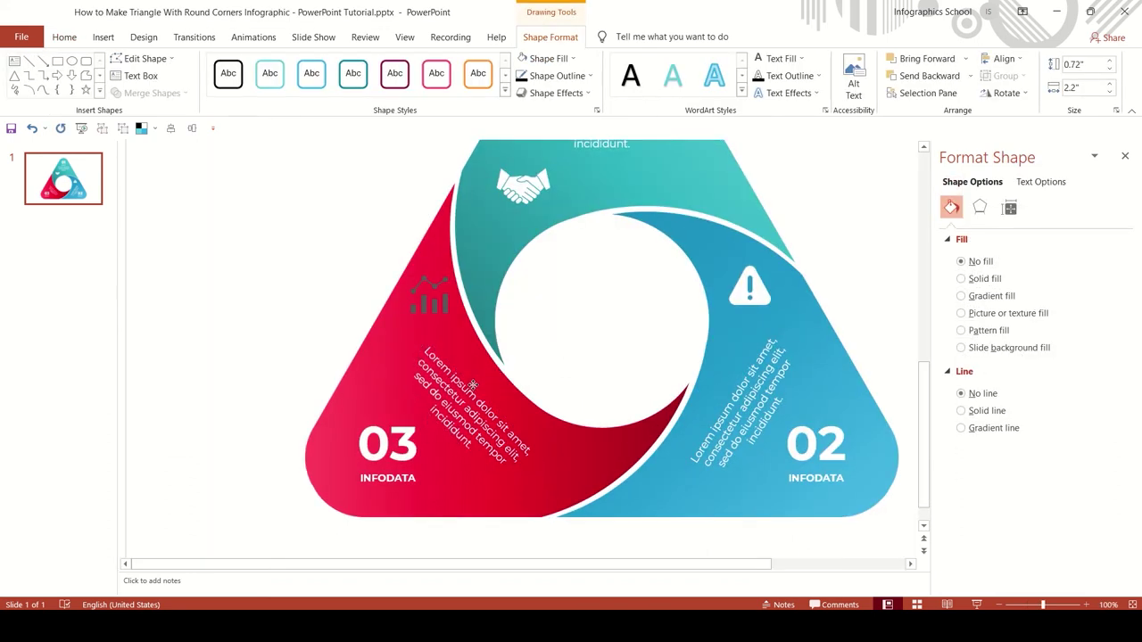
left_click_drag(476, 387, 477, 389)
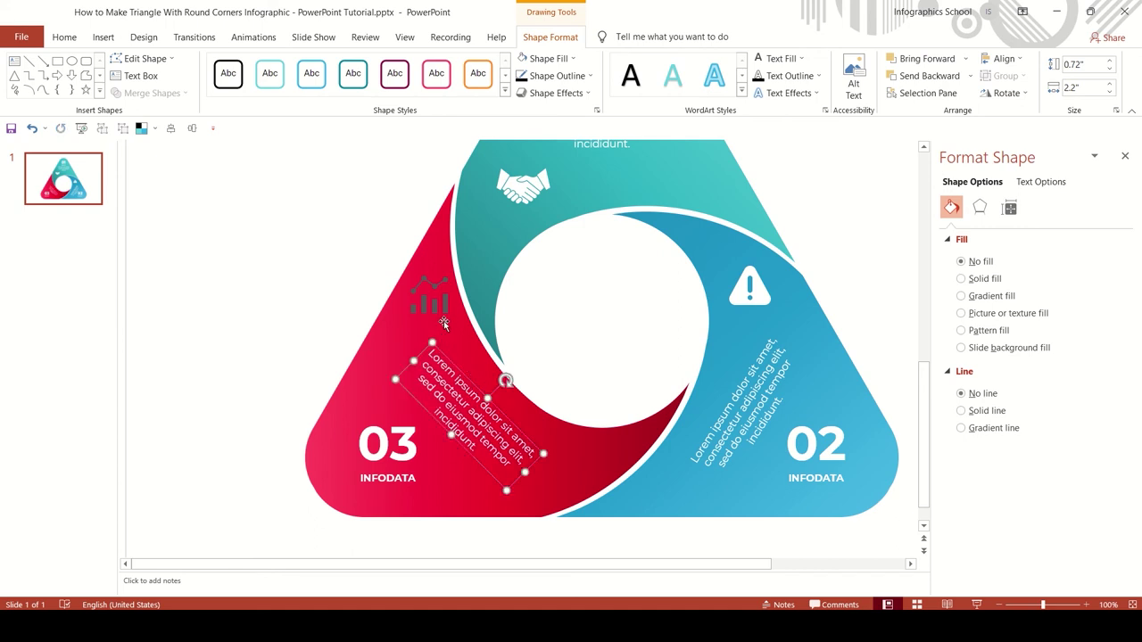
left_click(445, 311)
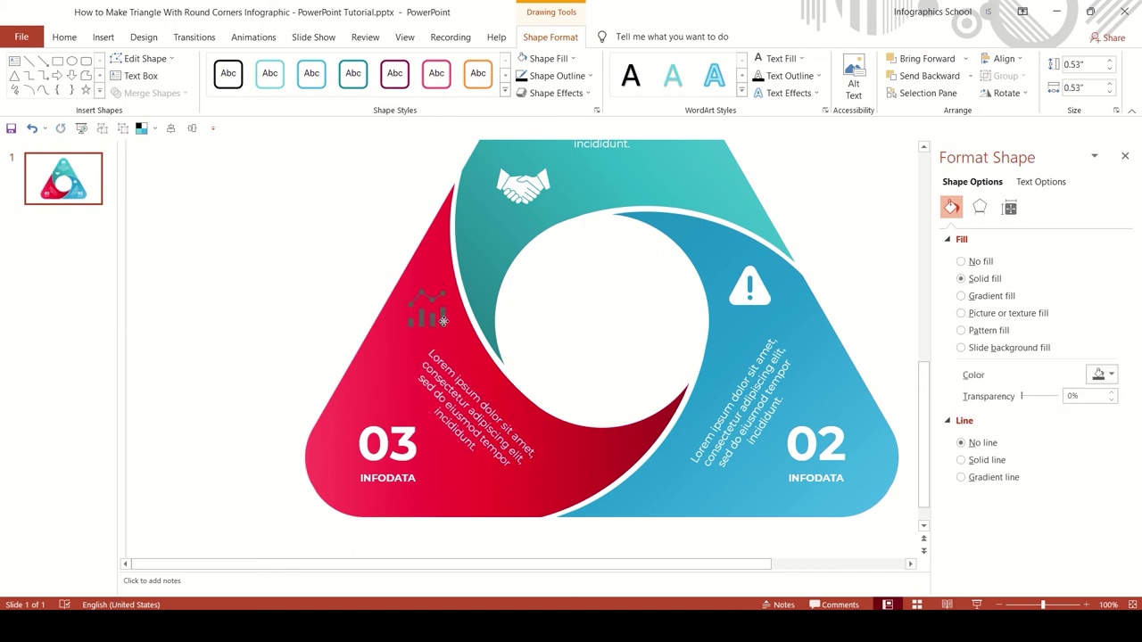
scroll(705, 232, "down", 1)
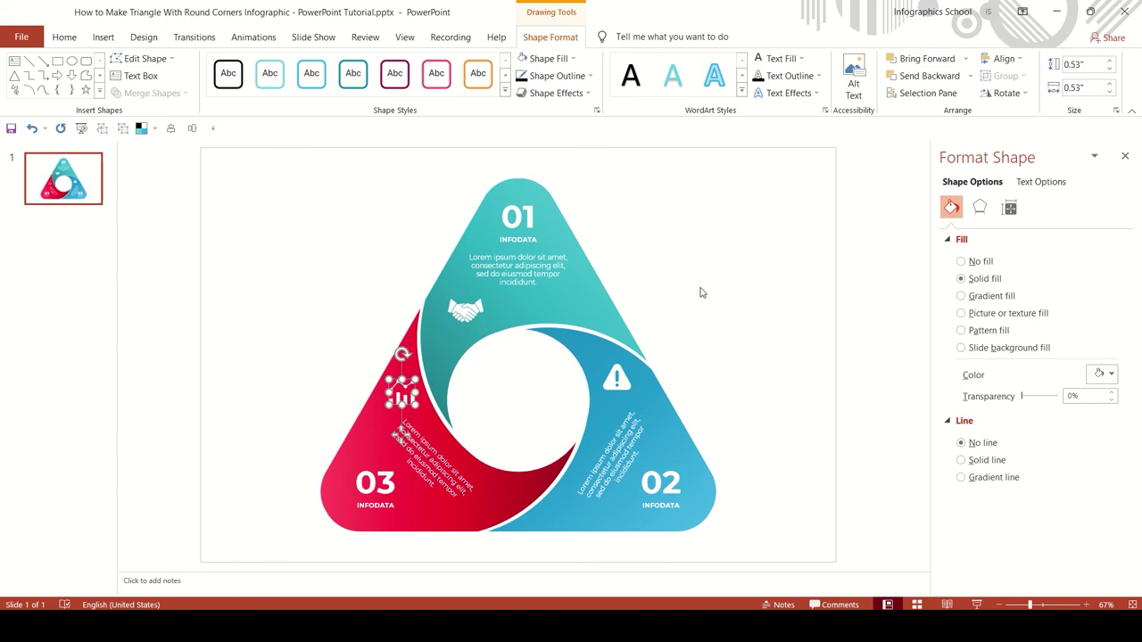
left_click(701, 291)
left_click(454, 460)
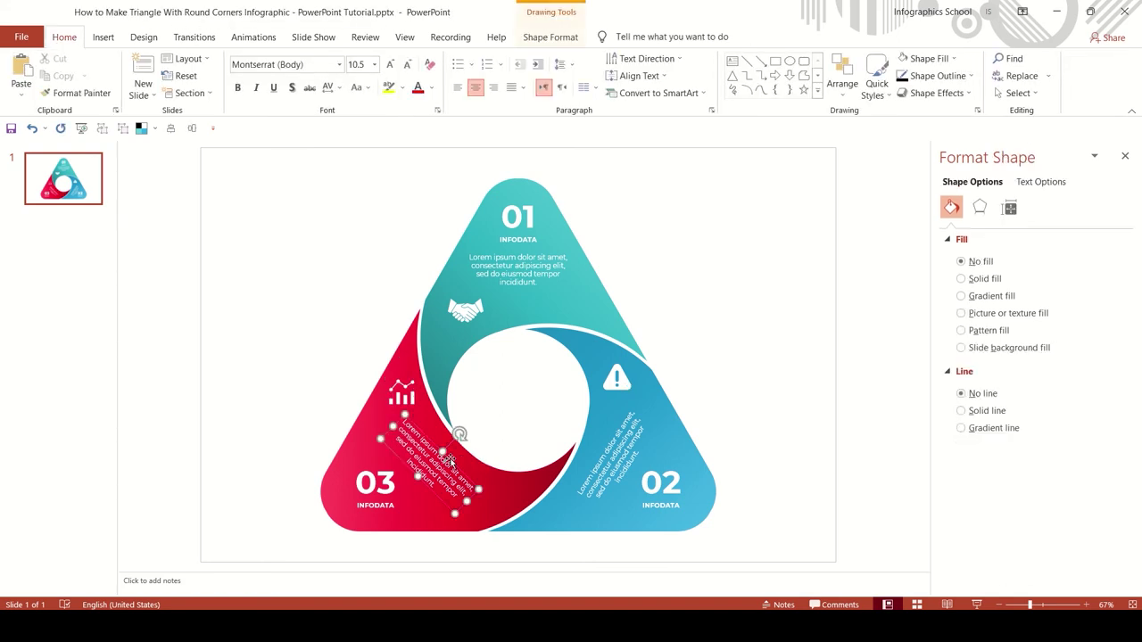
left_click(753, 339)
scroll(753, 339, "down", 1)
scroll(751, 330, "down", 1)
left_click(548, 294)
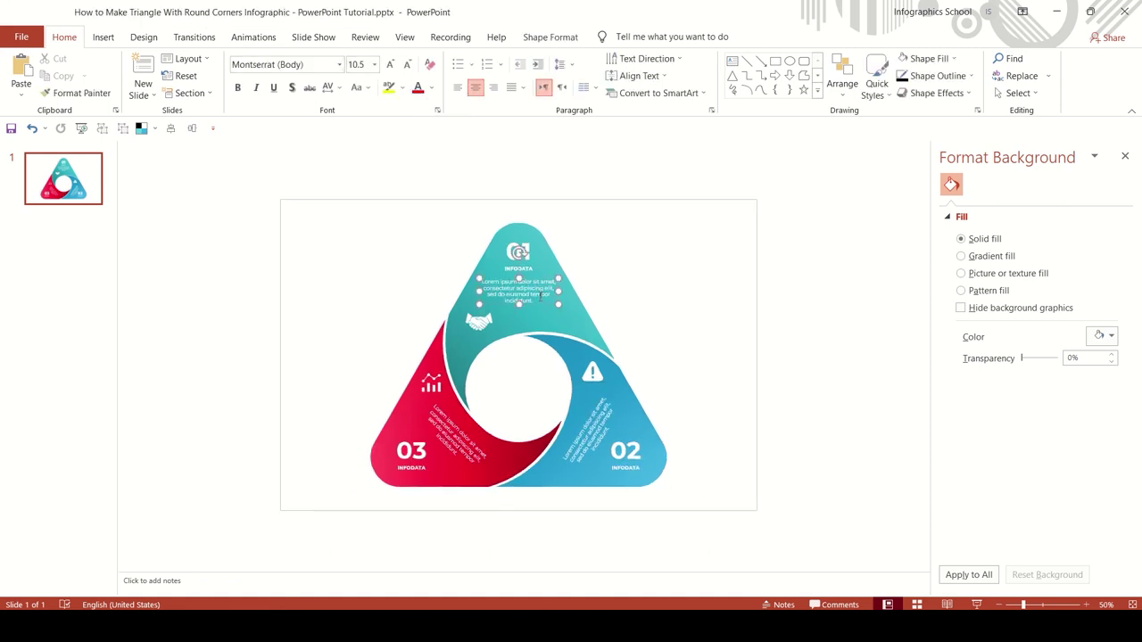
Give the triangle group an outer drop shadow with blur 35 pt, distance 35 pt, angle 55°
left_click(582, 332)
mouse_move(563, 17)
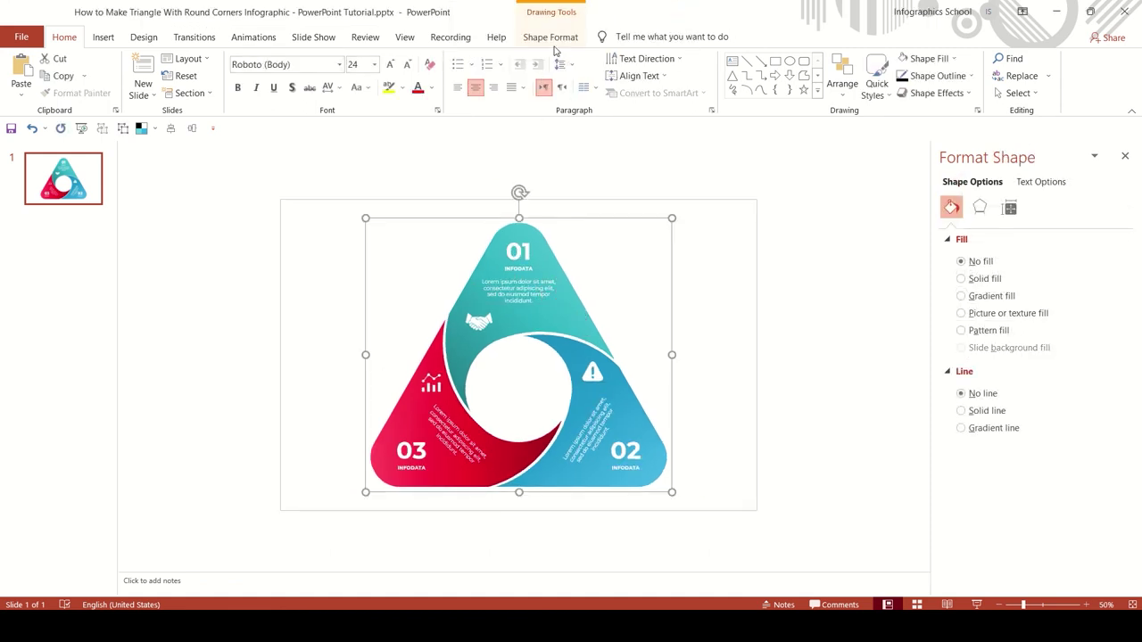
left_click(550, 36)
left_click(556, 92)
mouse_move(564, 156)
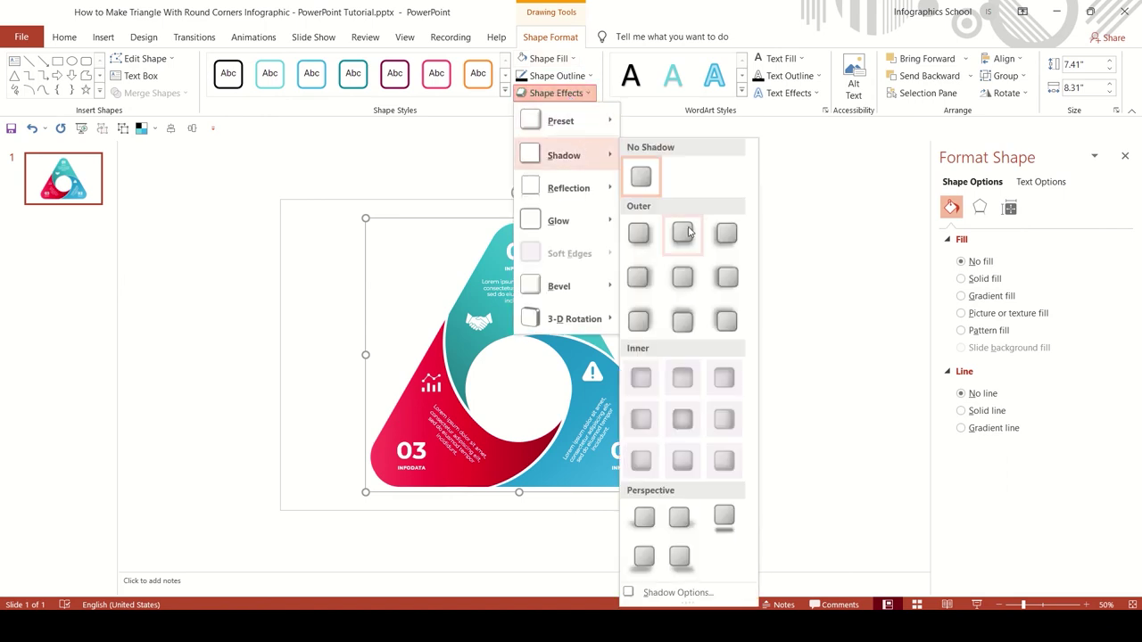
left_click(639, 233)
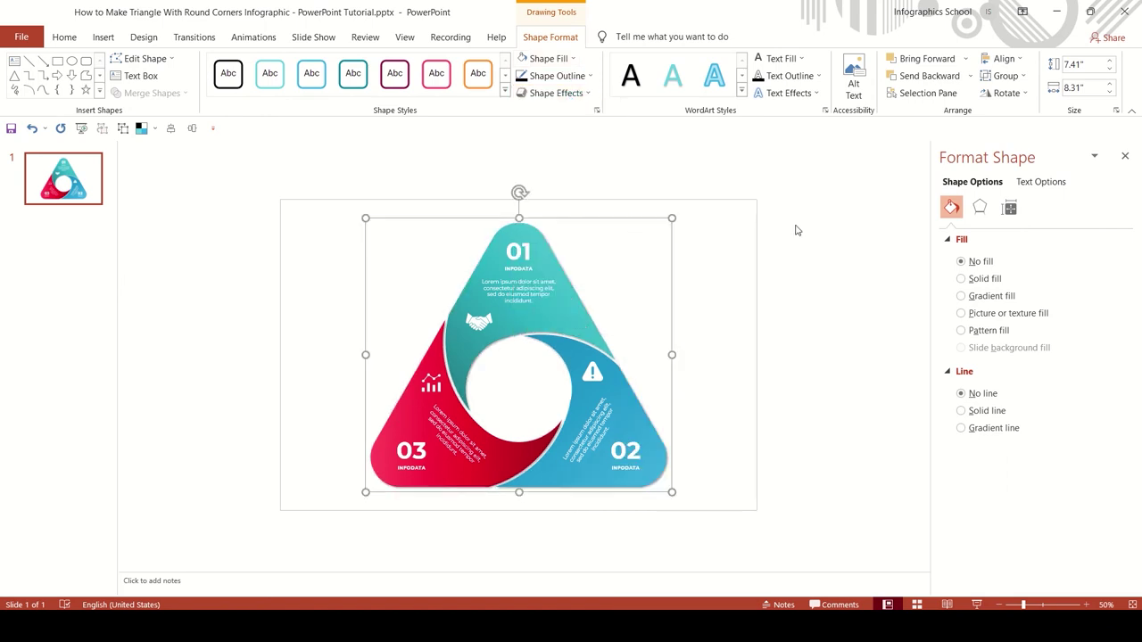
left_click(980, 208)
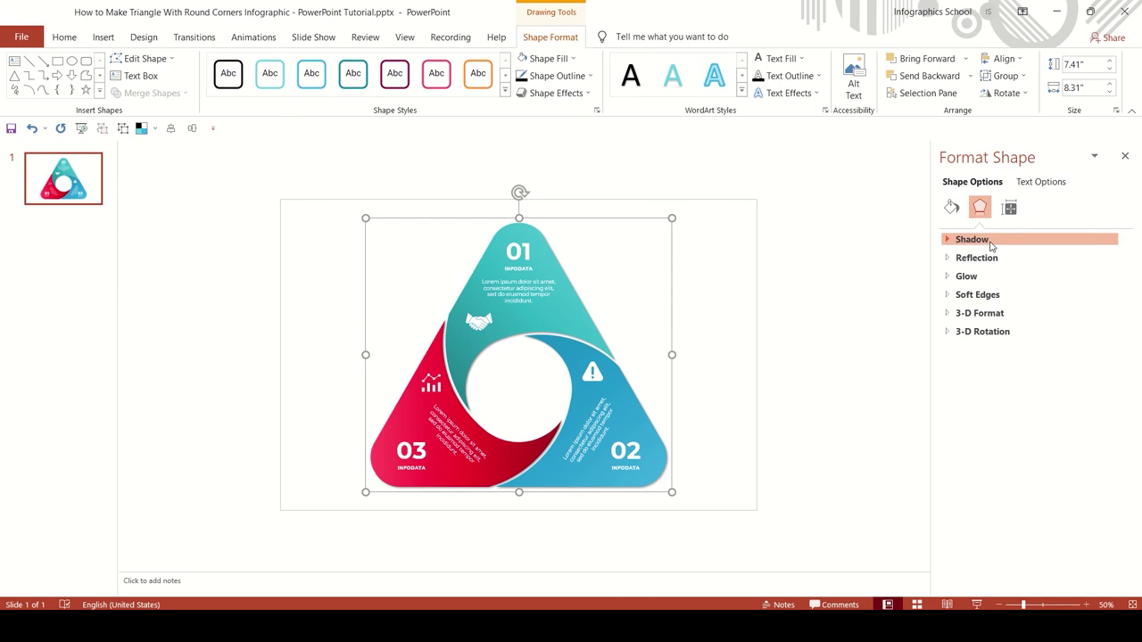
left_click(972, 239)
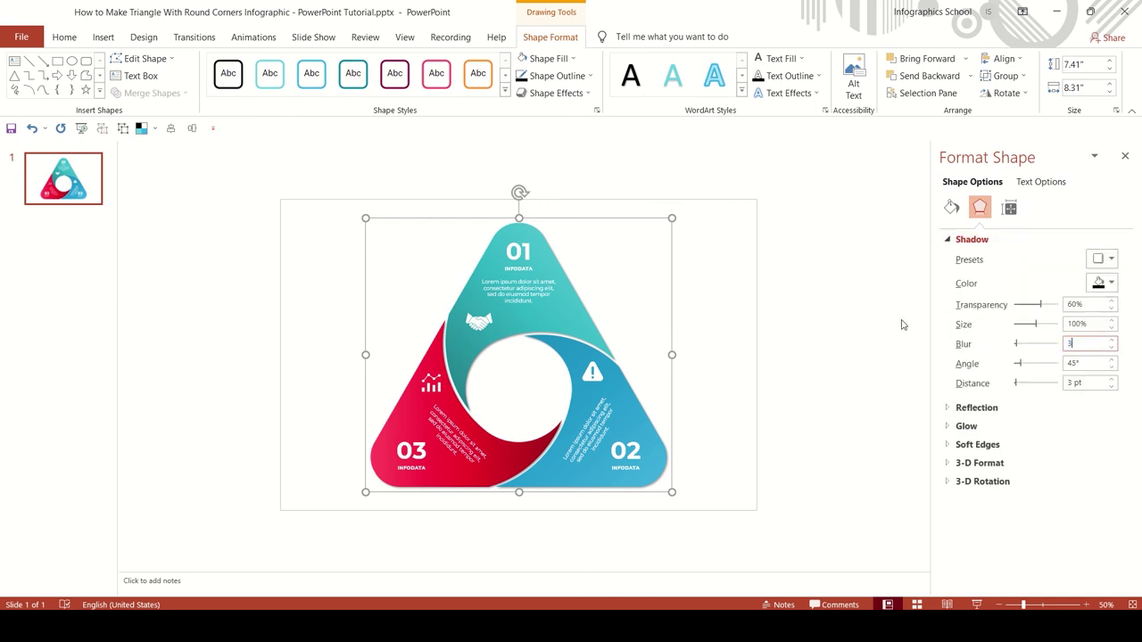
type("535")
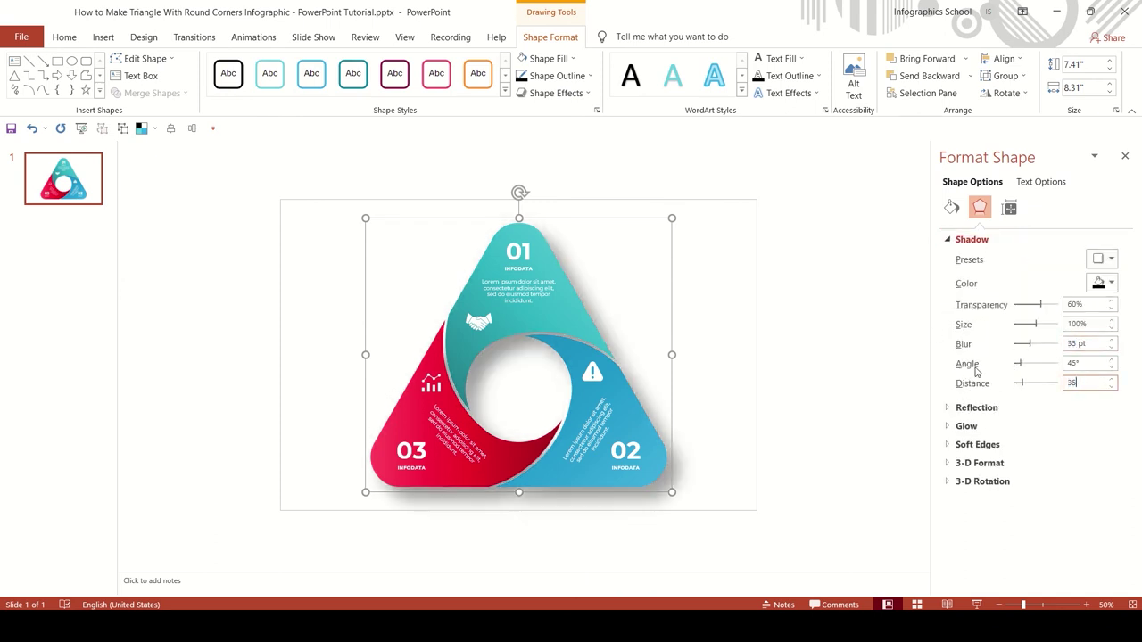
type("55")
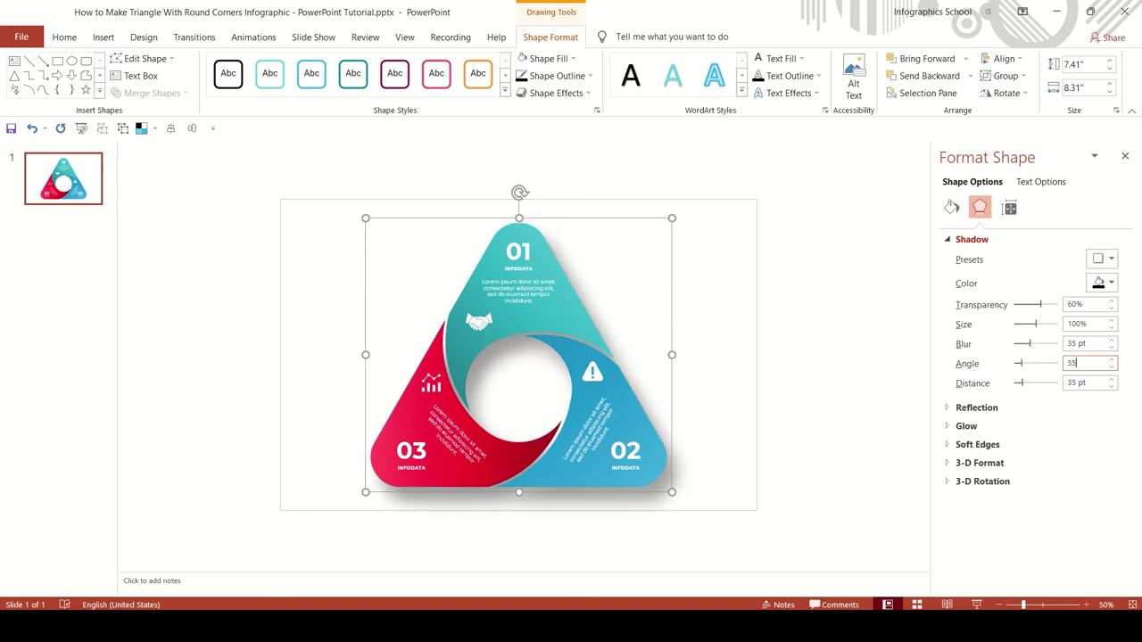
left_click(813, 277)
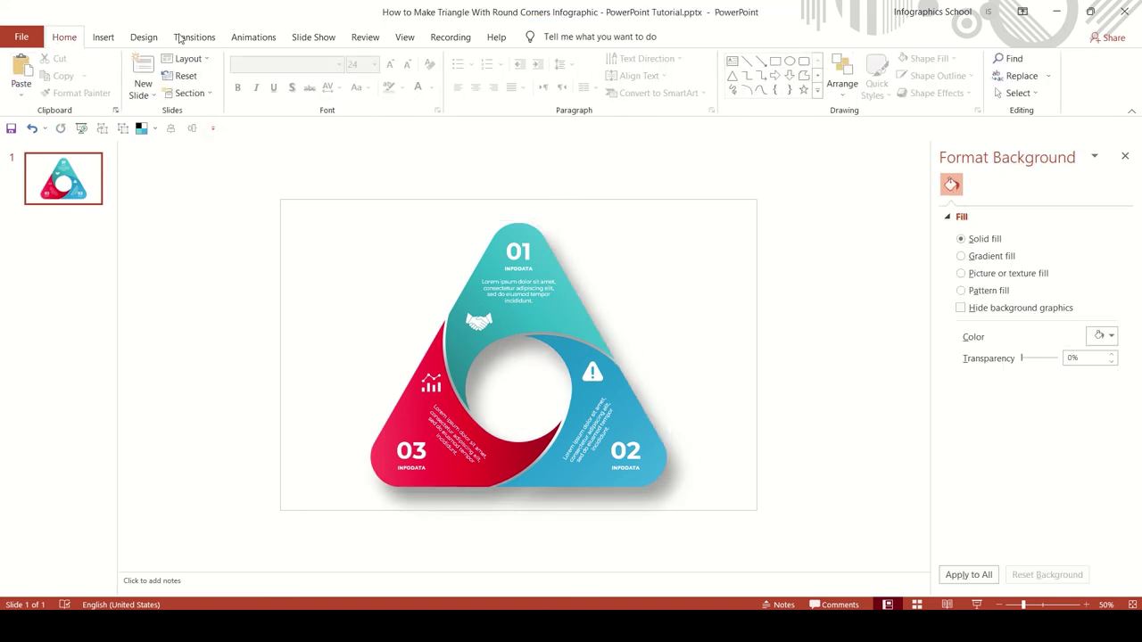
Draw a slide-sized rectangle and send it behind the infographic
left_click(103, 38)
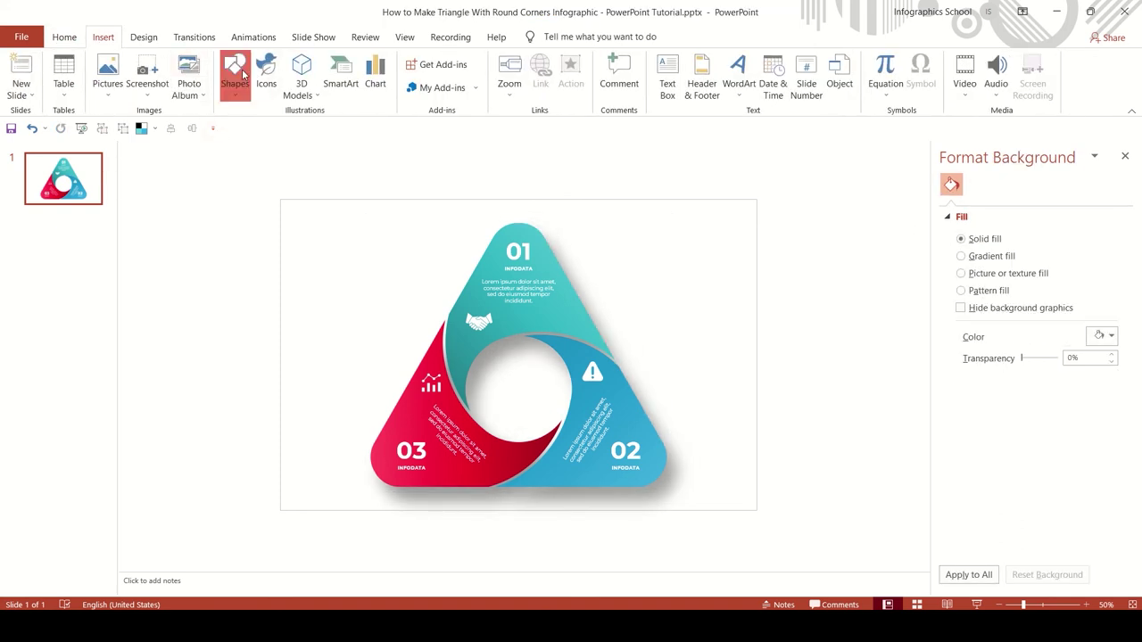
left_click(237, 74)
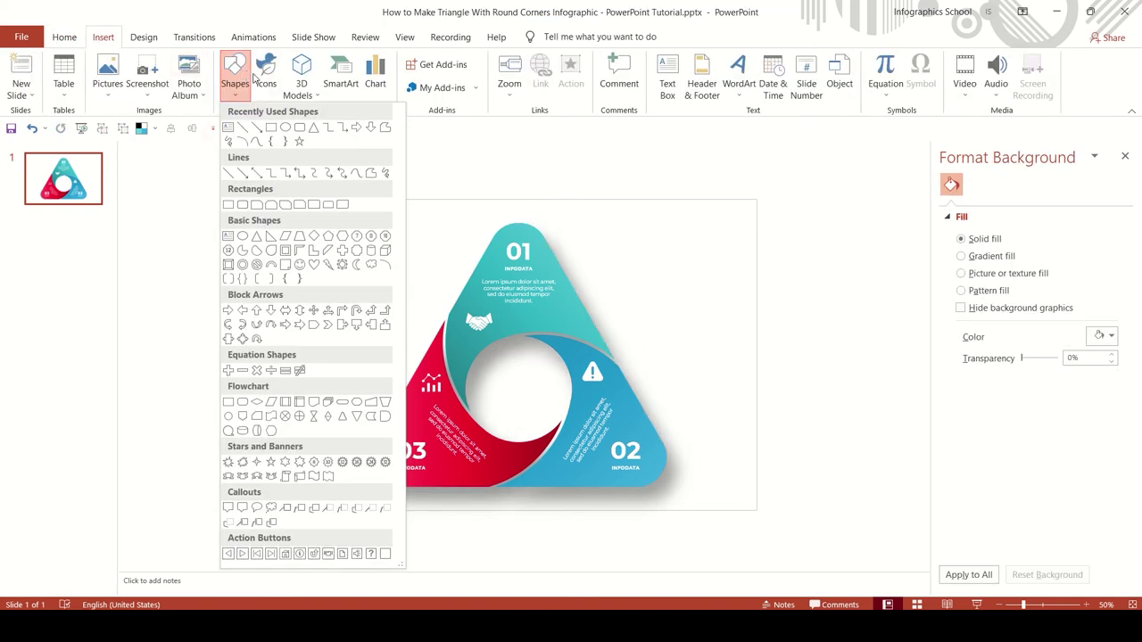
left_click(272, 128)
left_click_drag(280, 199, 758, 514)
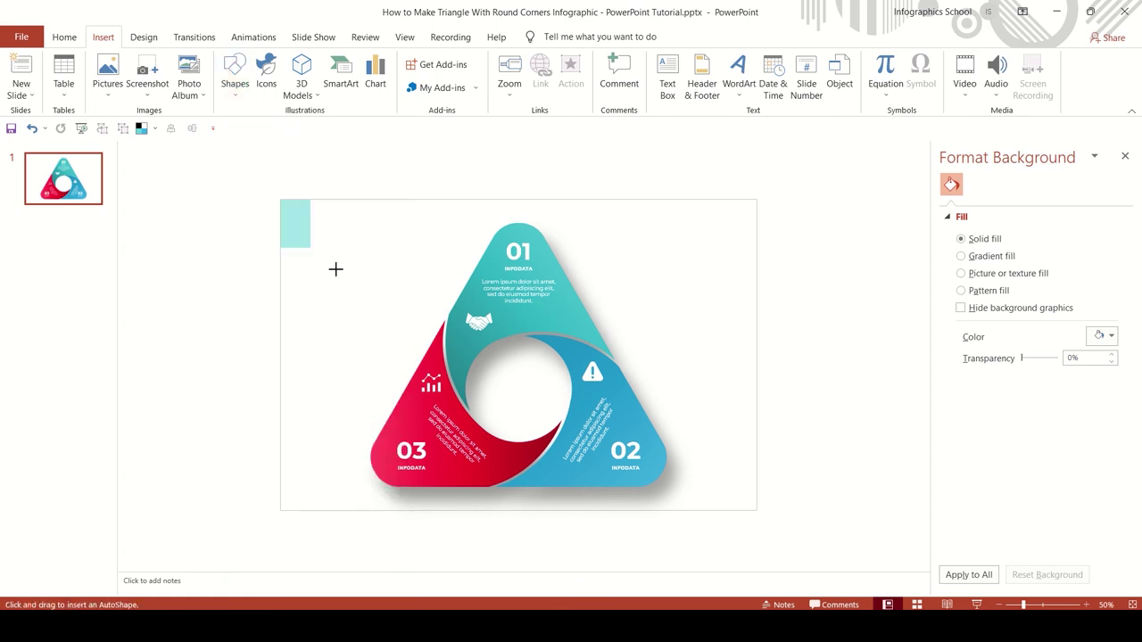
right_click(737, 382)
left_click(782, 198)
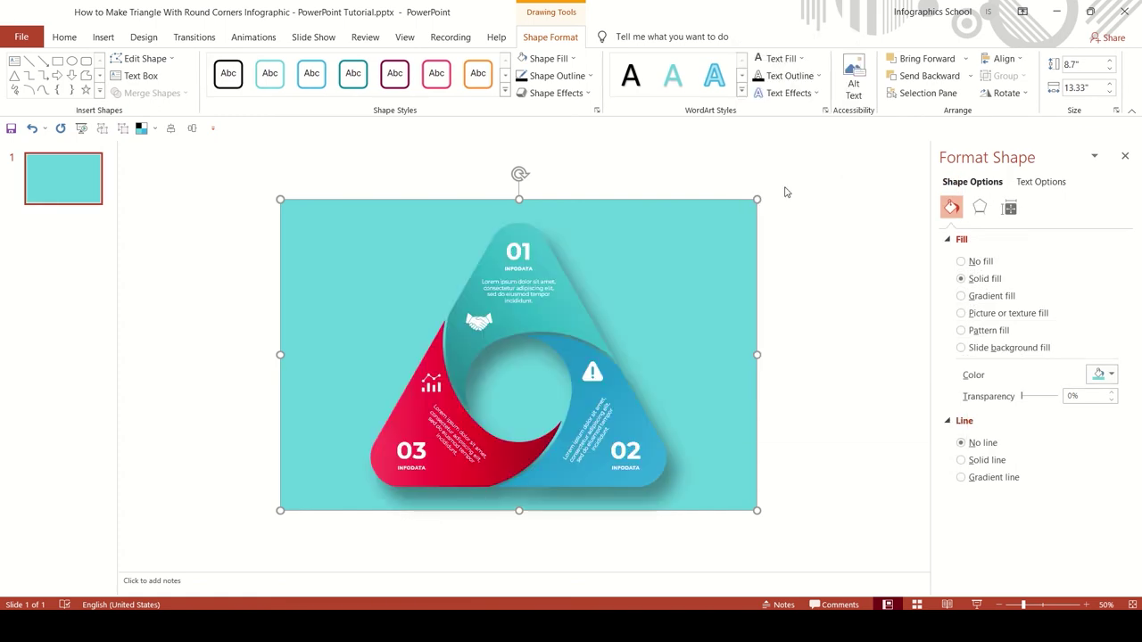
Fill the background rectangle with a light gray gradient
left_click(571, 58)
left_click(521, 102)
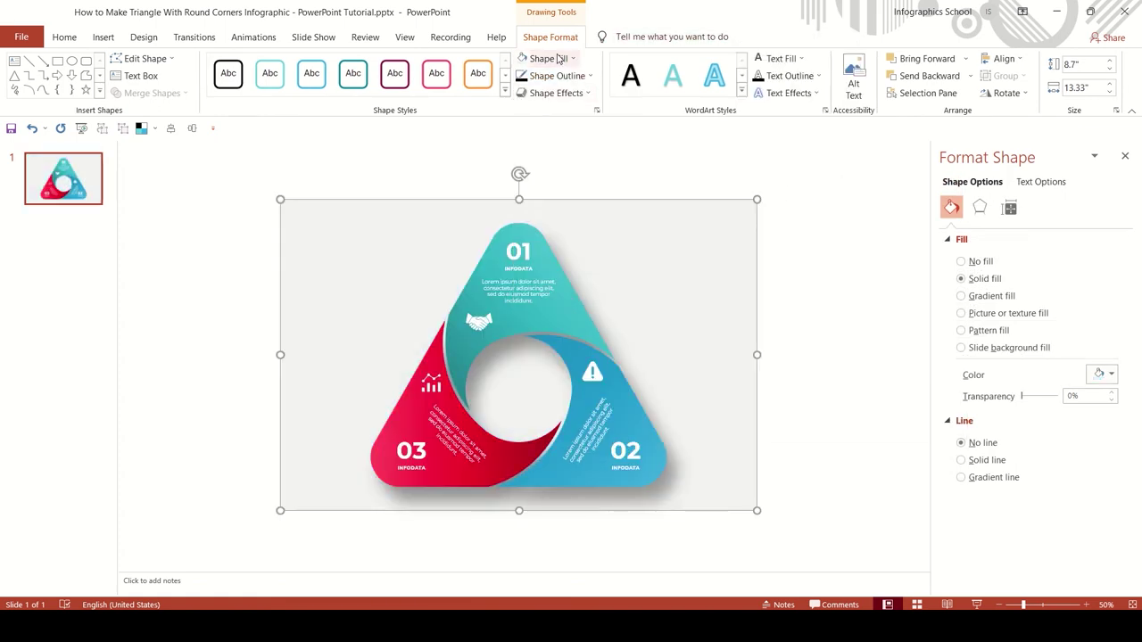
left_click(559, 58)
mouse_move(588, 290)
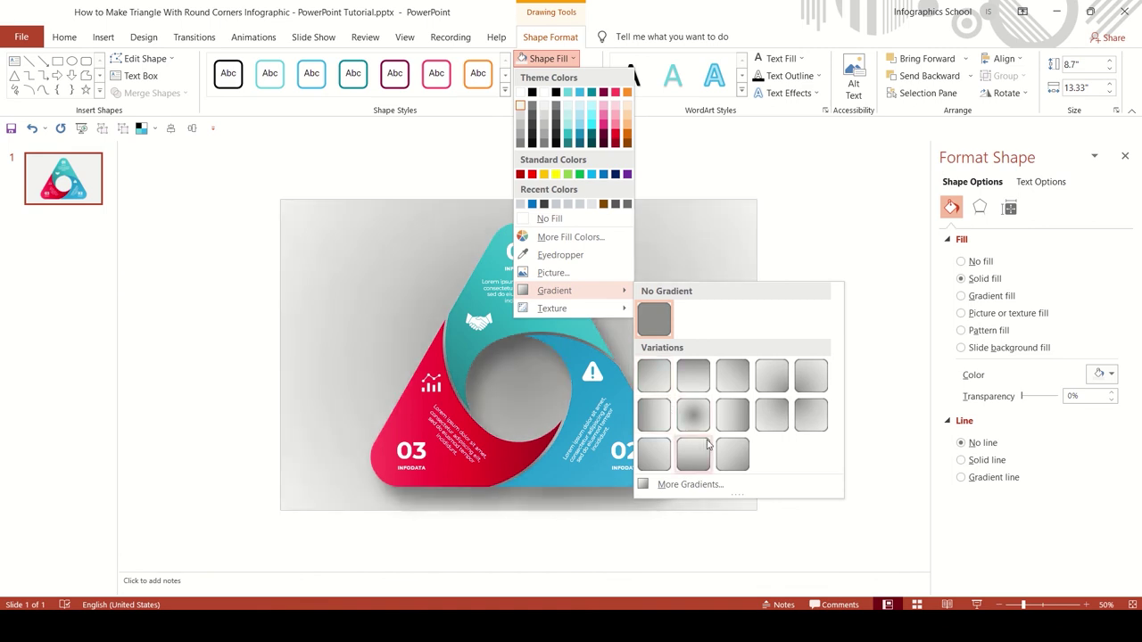
left_click(727, 454)
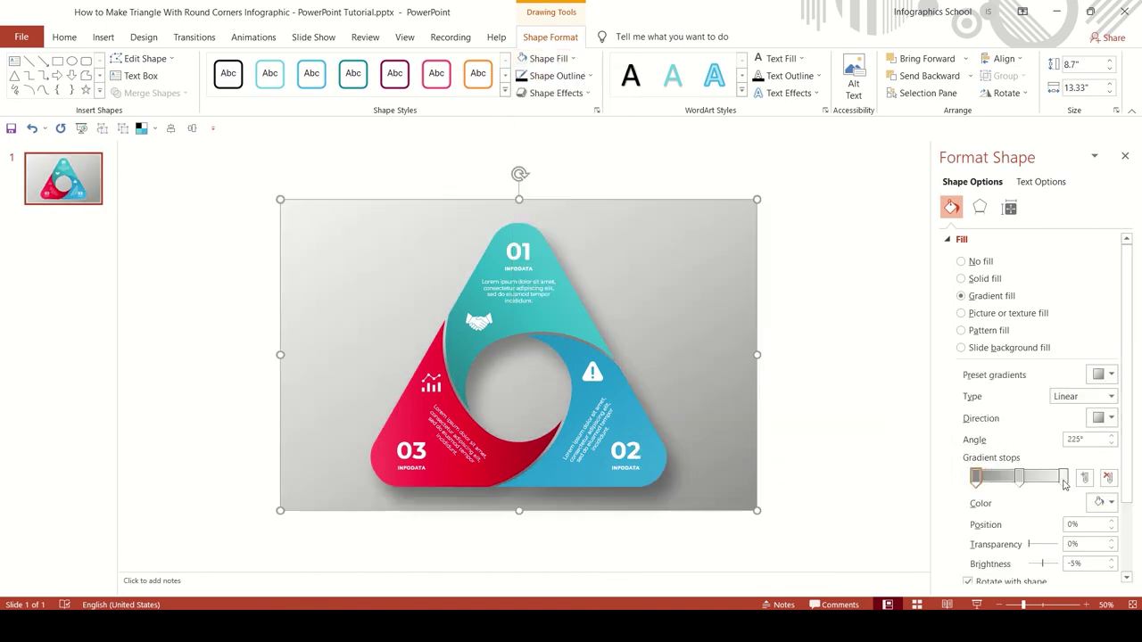
Set the last and middle gradient stops to white
left_click(1102, 503)
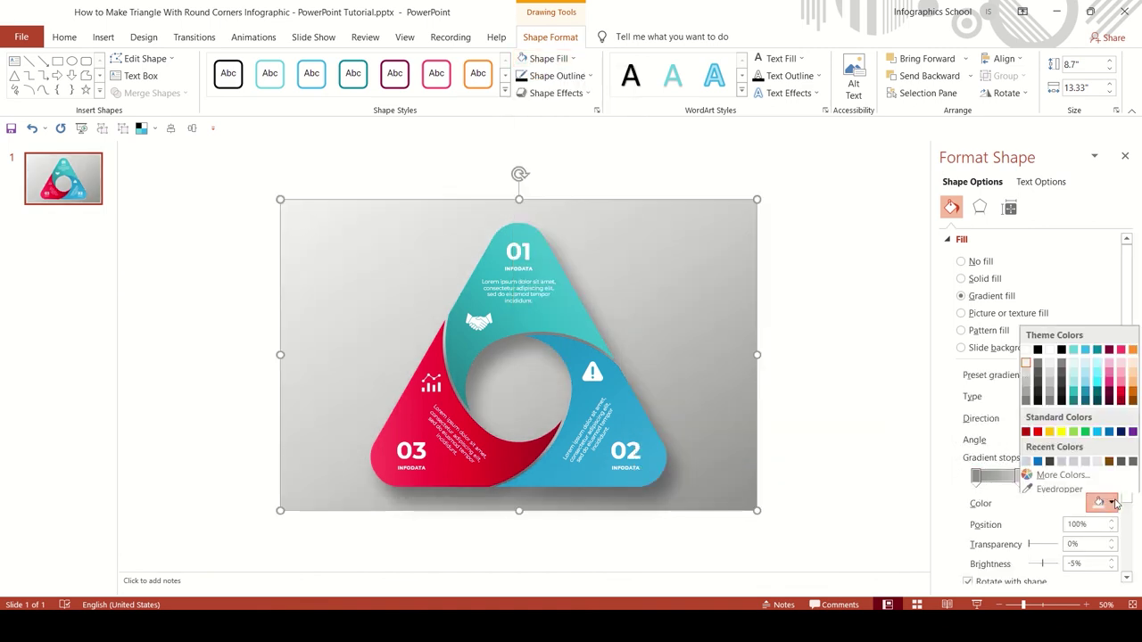
left_click(1028, 348)
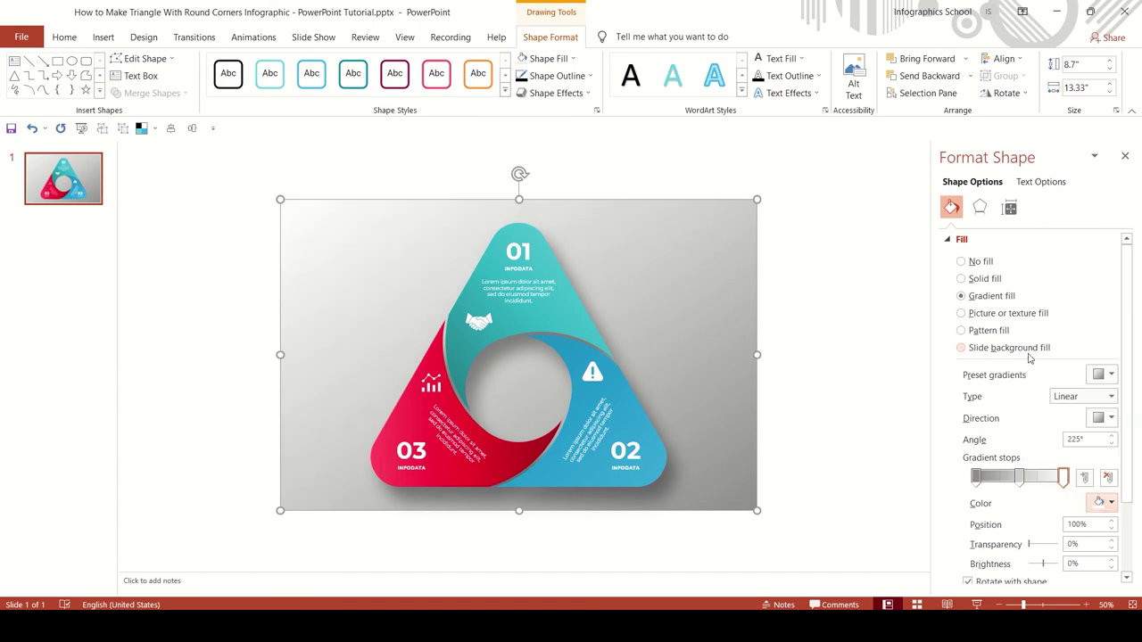
left_click(1020, 478)
left_click(1103, 502)
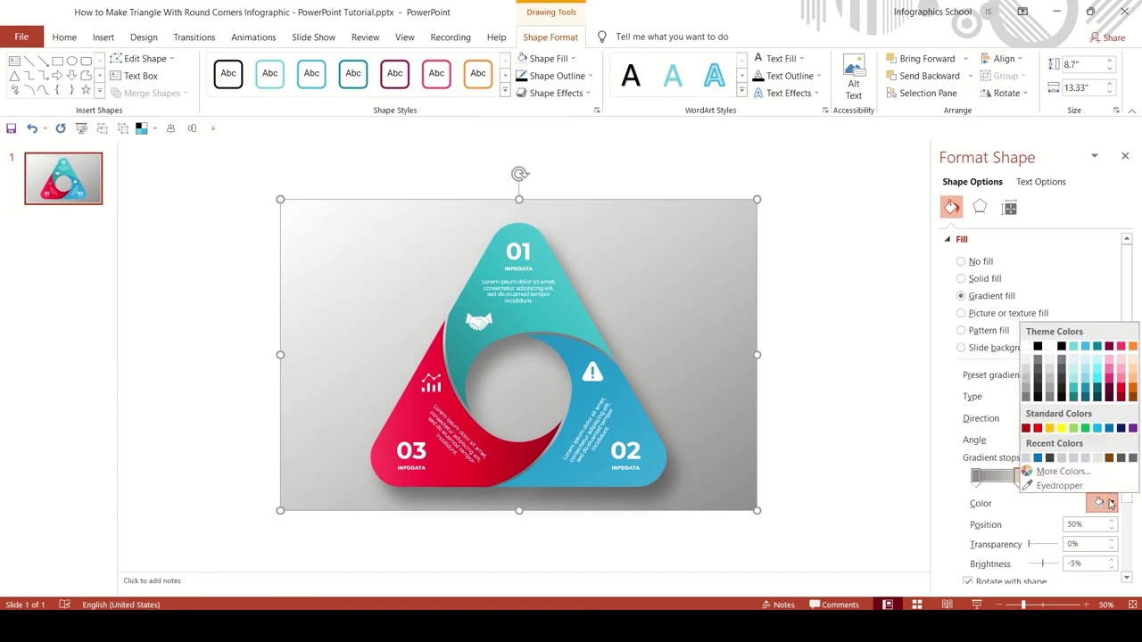
left_click(1028, 348)
Set the first gradient stop to a light gray
left_click(975, 479)
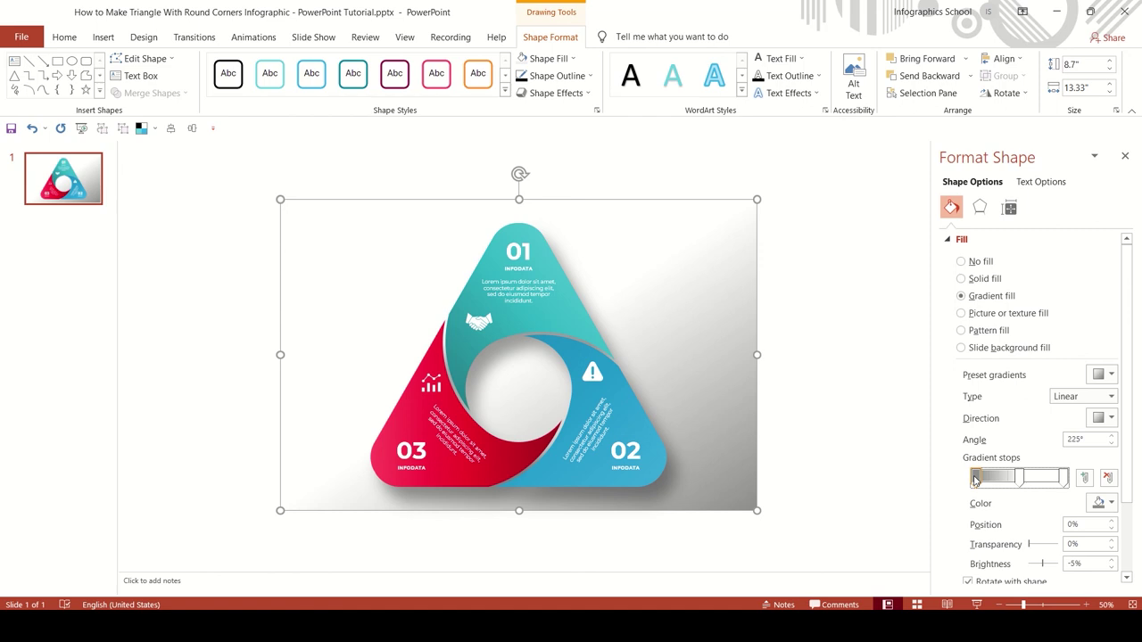
left_click(1098, 504)
left_click(1025, 365)
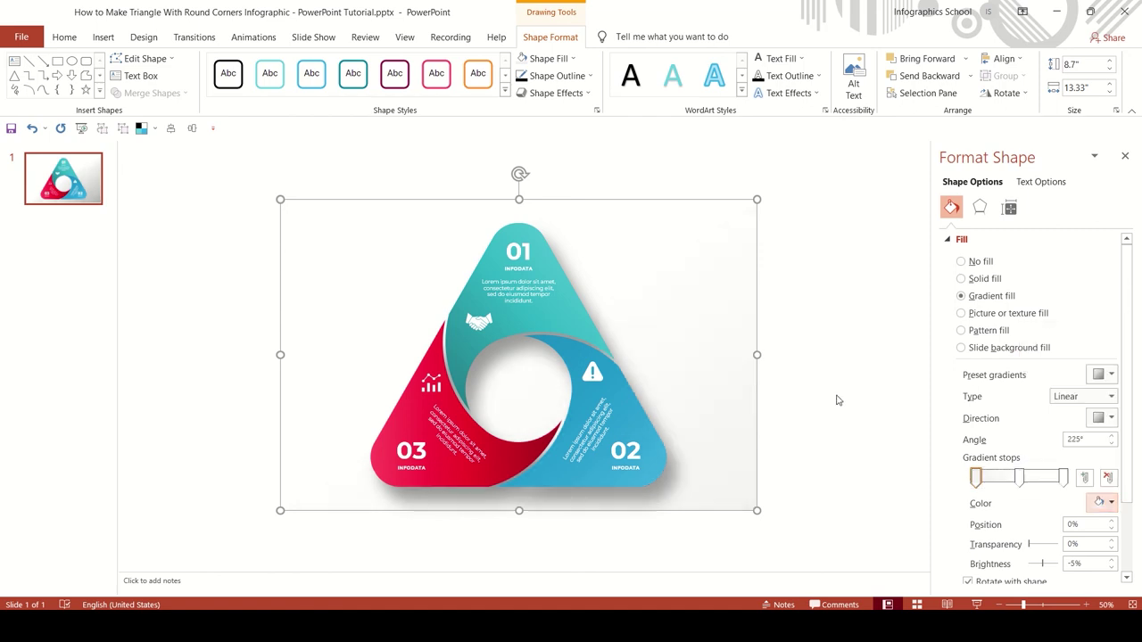
left_click(1099, 502)
left_click(1025, 368)
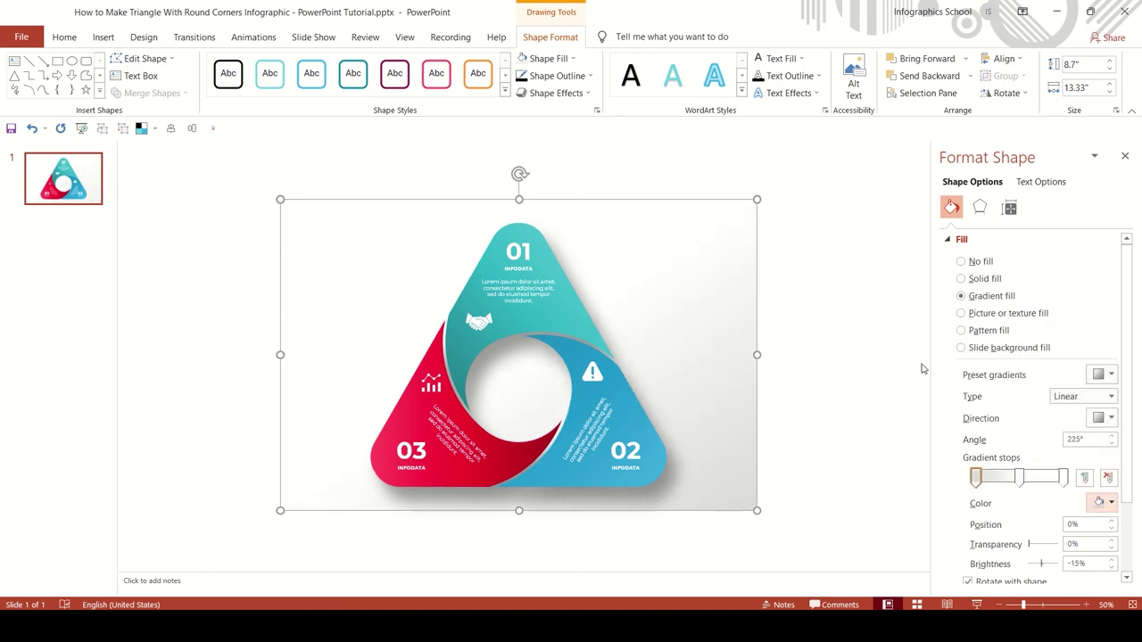
left_click(850, 358)
left_click(1123, 157)
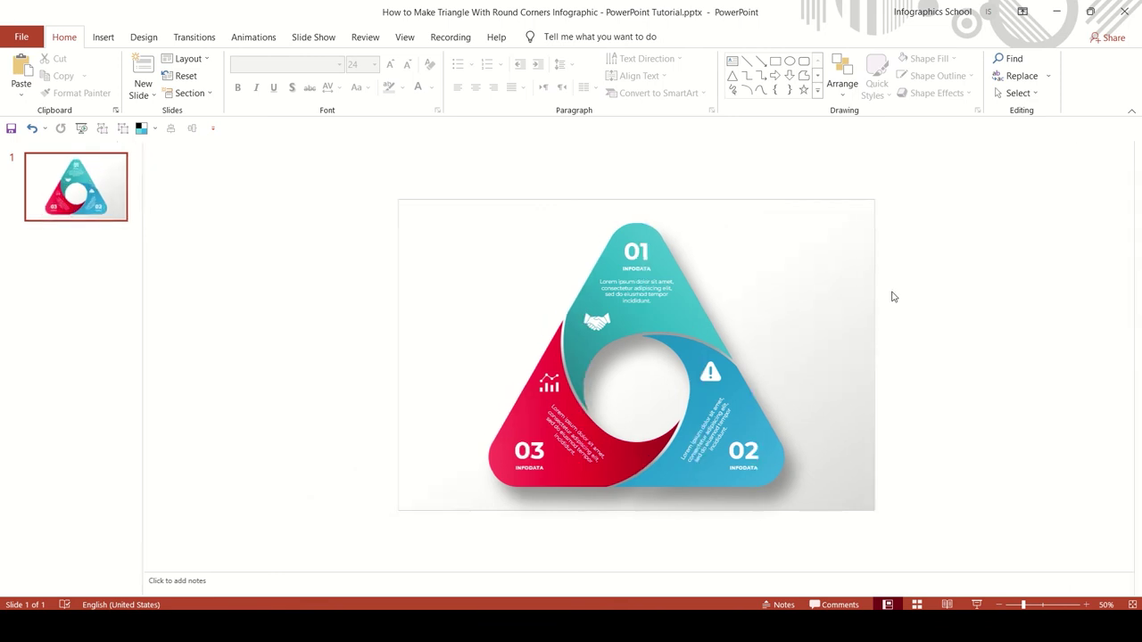